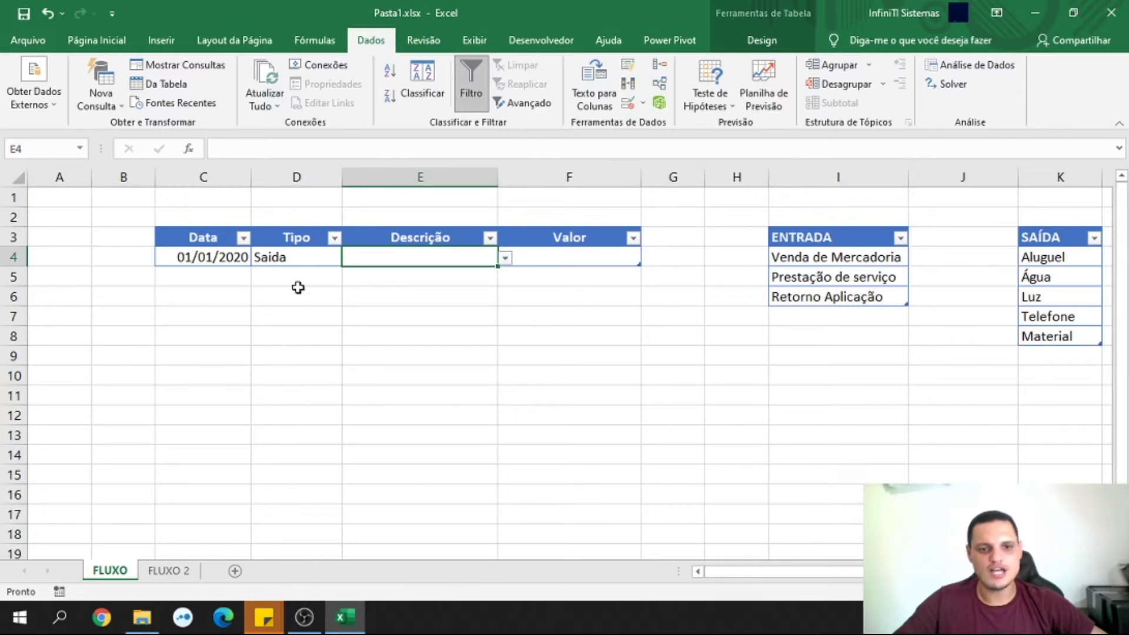
Choose Entrada as the Tipo in row 4 and Venda de Mercadoria as its Descrição
{"action": "left_click", "coordinate": [302, 257]}
{"action": "left_click", "coordinate": [349, 258]}
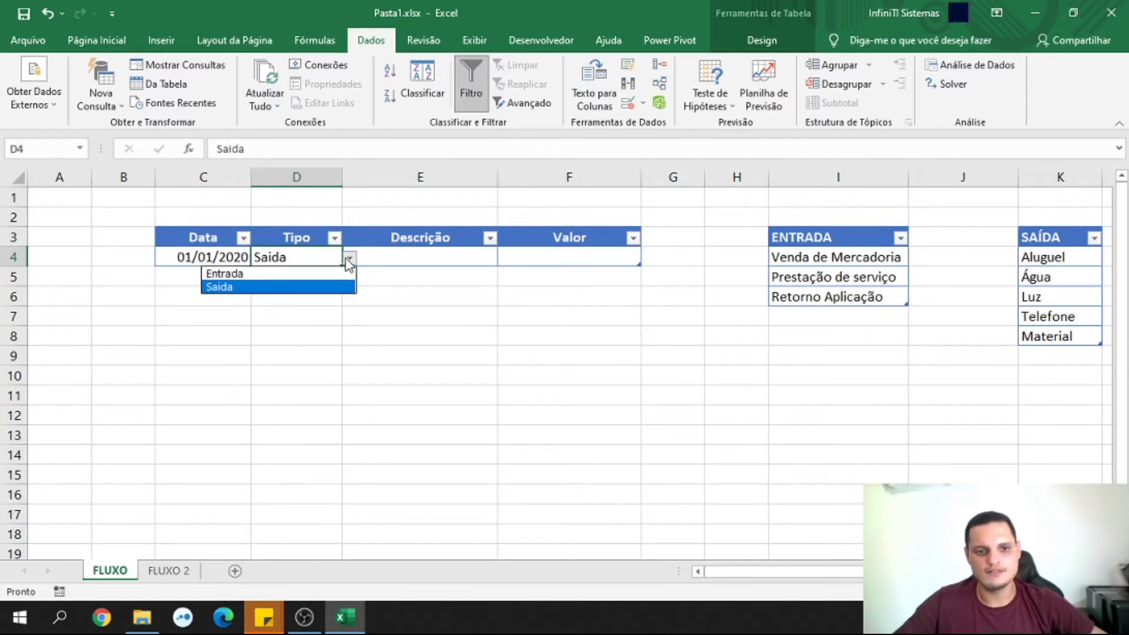
{"action": "left_click", "coordinate": [295, 274]}
{"action": "left_click", "coordinate": [488, 263]}
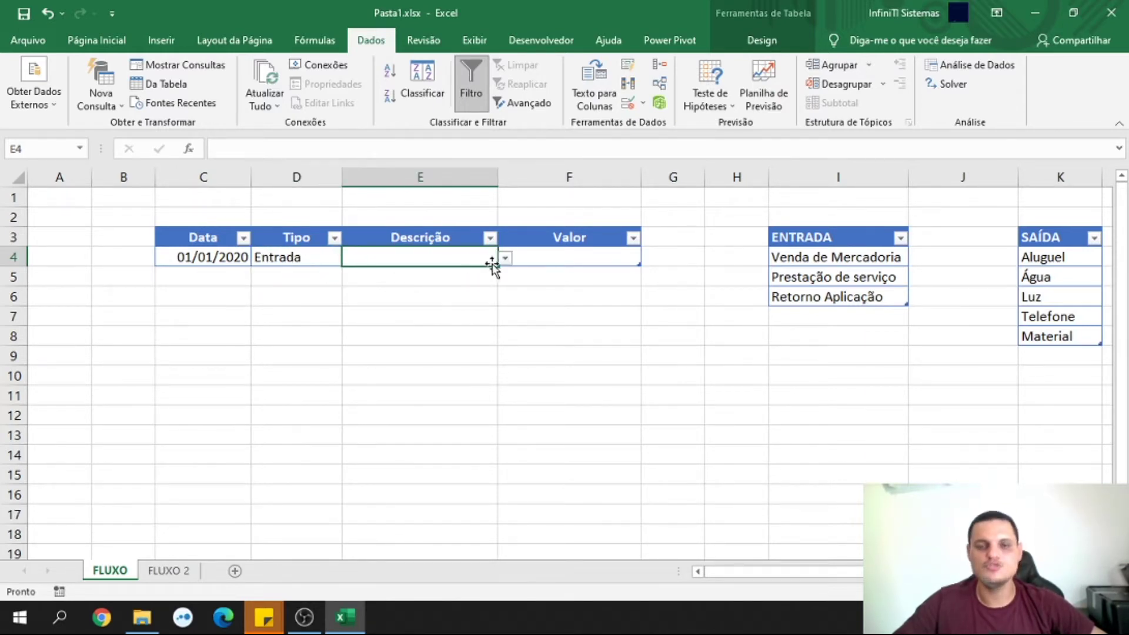
{"action": "left_click", "coordinate": [505, 258]}
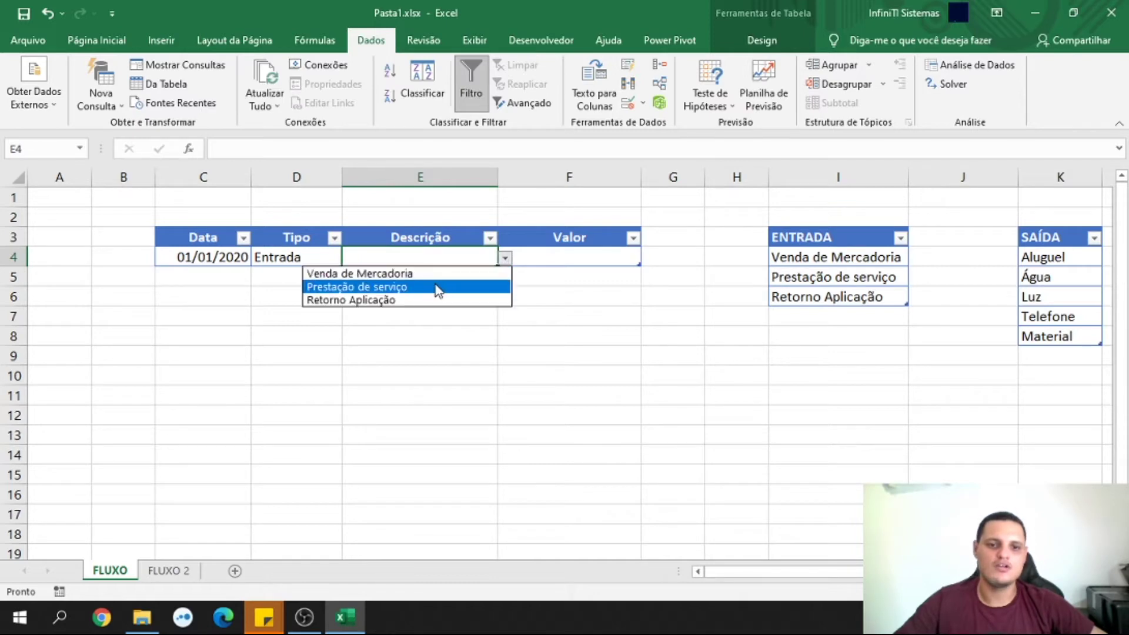
{"action": "left_click", "coordinate": [370, 273]}
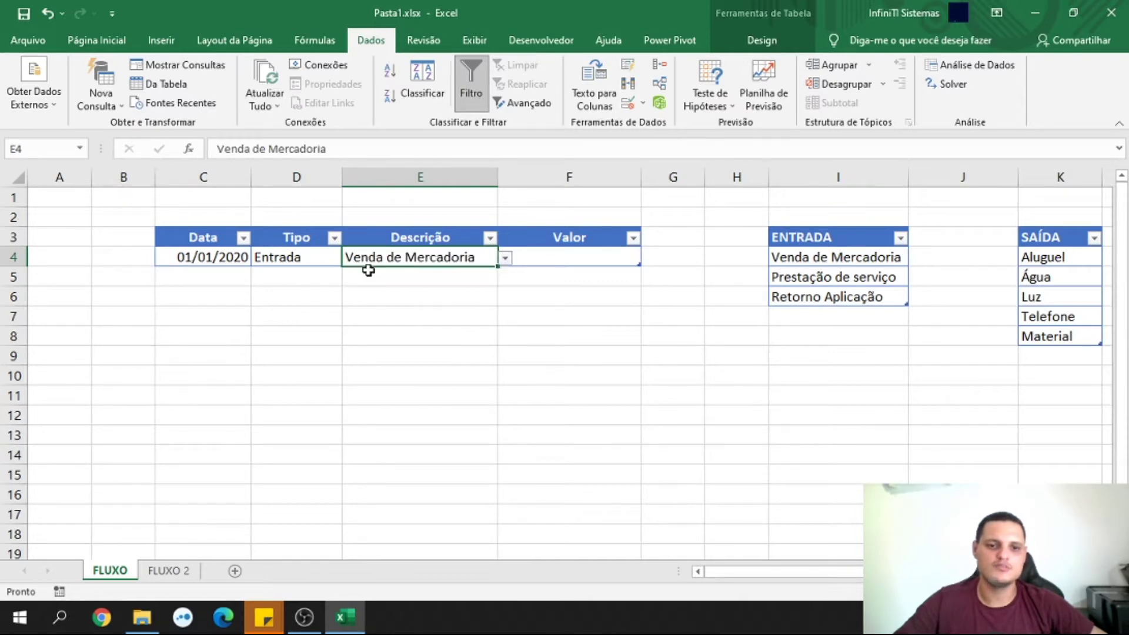
{"action": "left_click", "coordinate": [504, 260]}
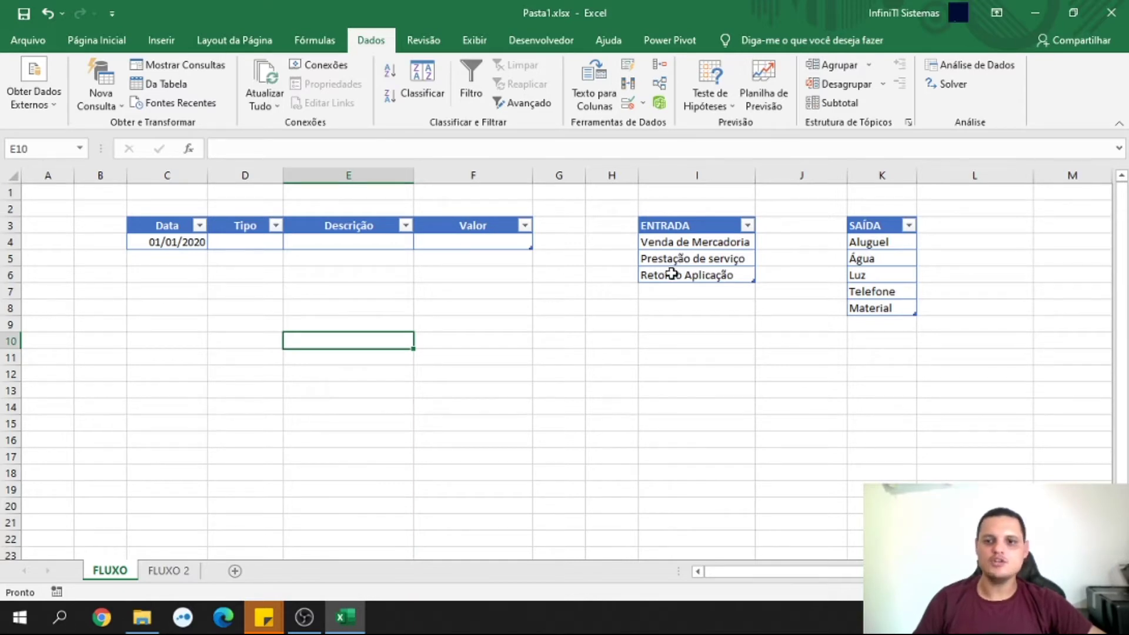
Compare the row 4 Tipo and Descrição cells with the items of the ENTRADA and SAÍDA tables
{"action": "left_click_drag", "start_coordinate": [694, 225], "coordinate": [694, 270]}
{"action": "left_click_drag", "start_coordinate": [876, 225], "coordinate": [877, 311]}
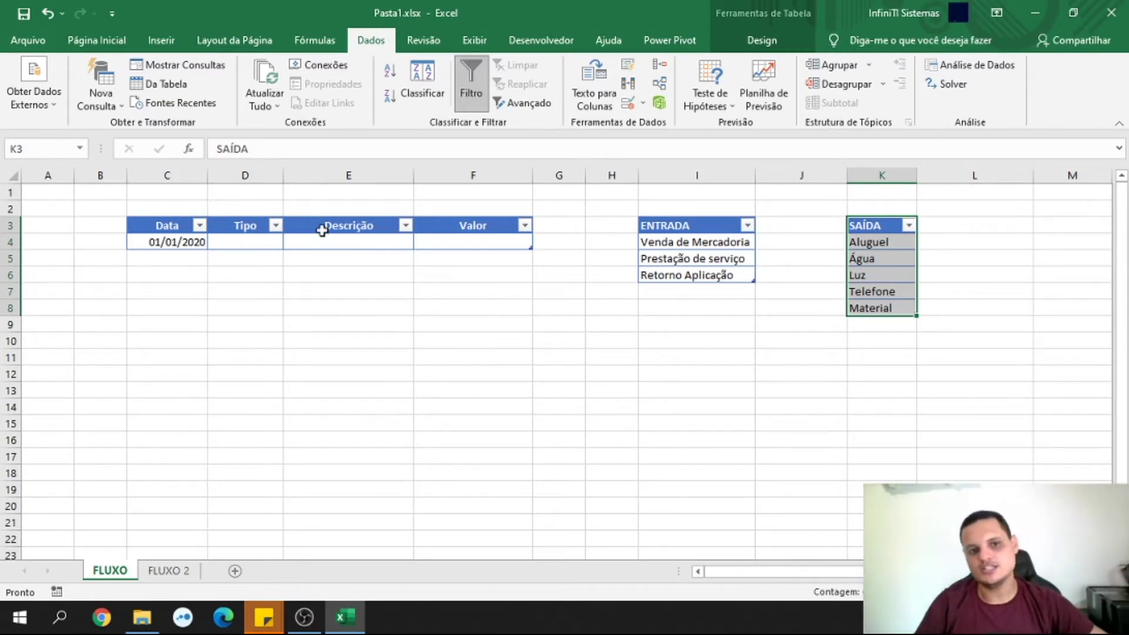
{"action": "left_click", "coordinate": [242, 244]}
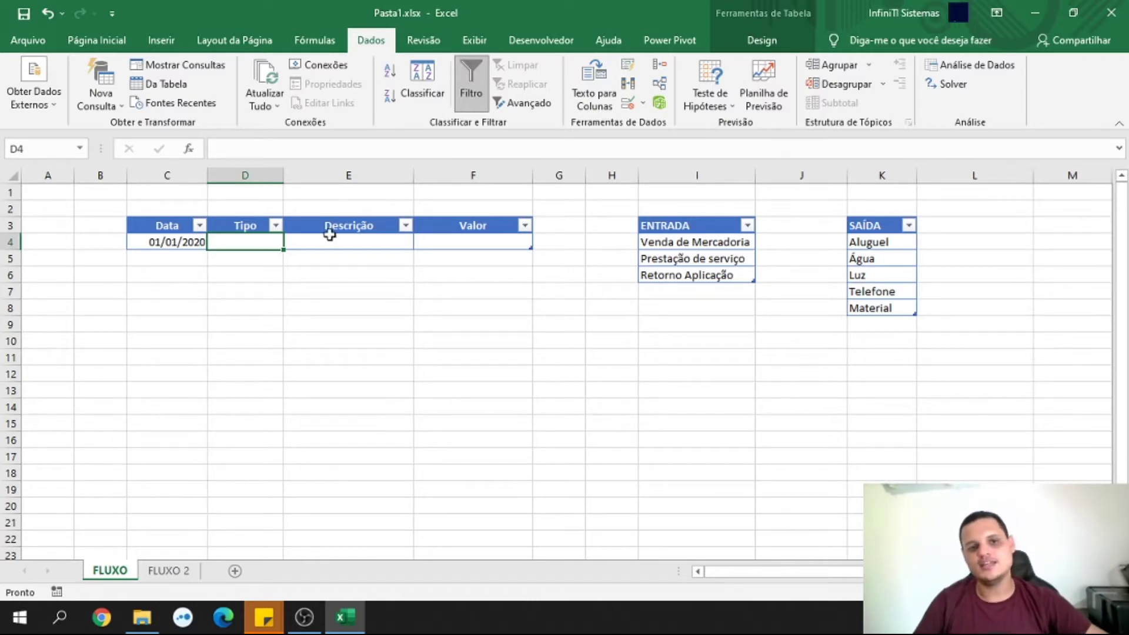
{"action": "left_click", "coordinate": [369, 245]}
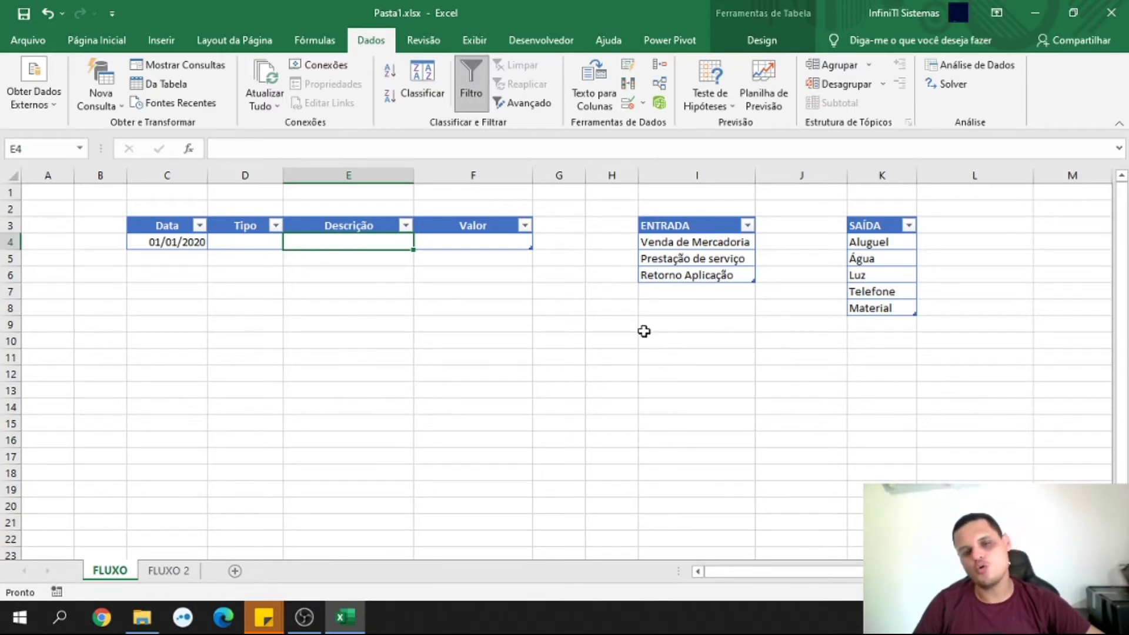
{"action": "left_click", "coordinate": [242, 244]}
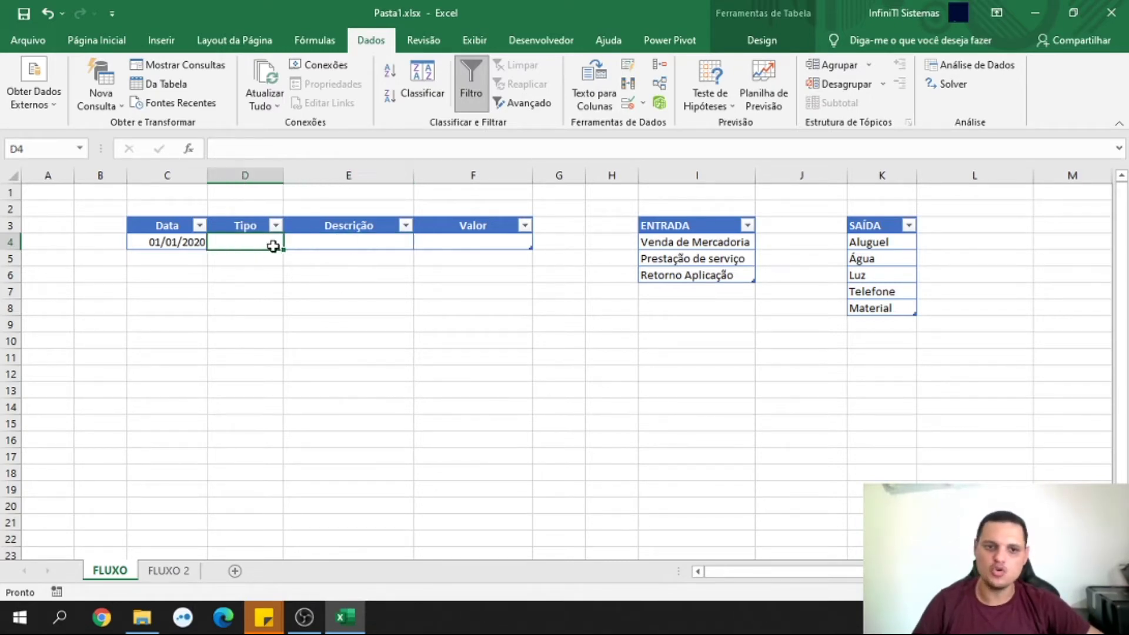
{"action": "left_click", "coordinate": [354, 242]}
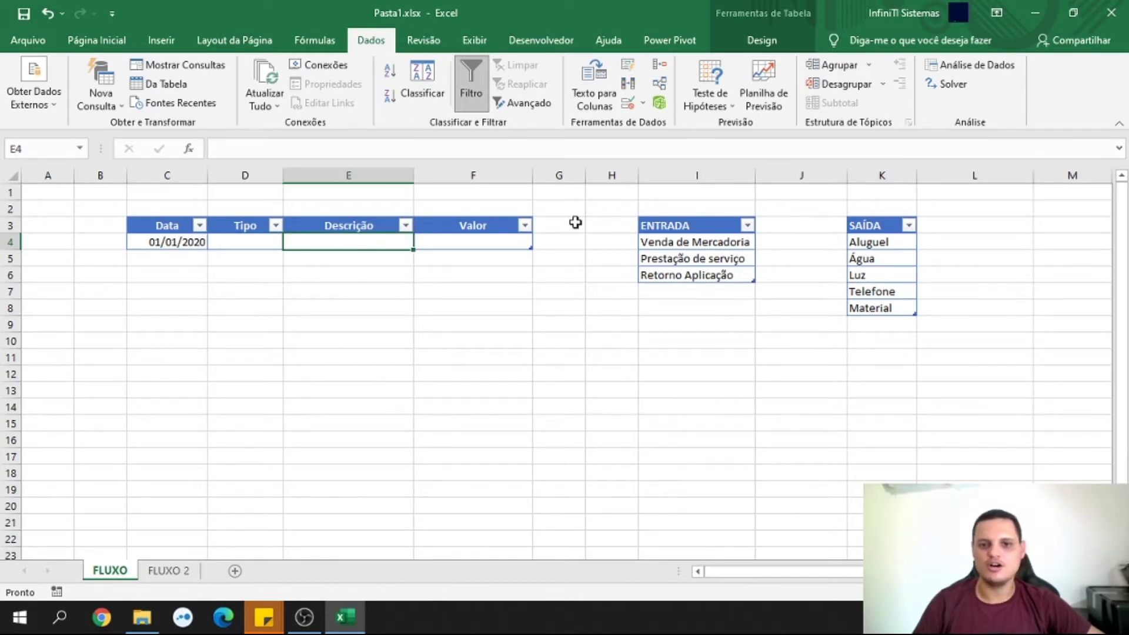
{"action": "left_click_drag", "start_coordinate": [701, 225], "coordinate": [703, 262]}
{"action": "left_click_drag", "start_coordinate": [876, 230], "coordinate": [873, 308]}
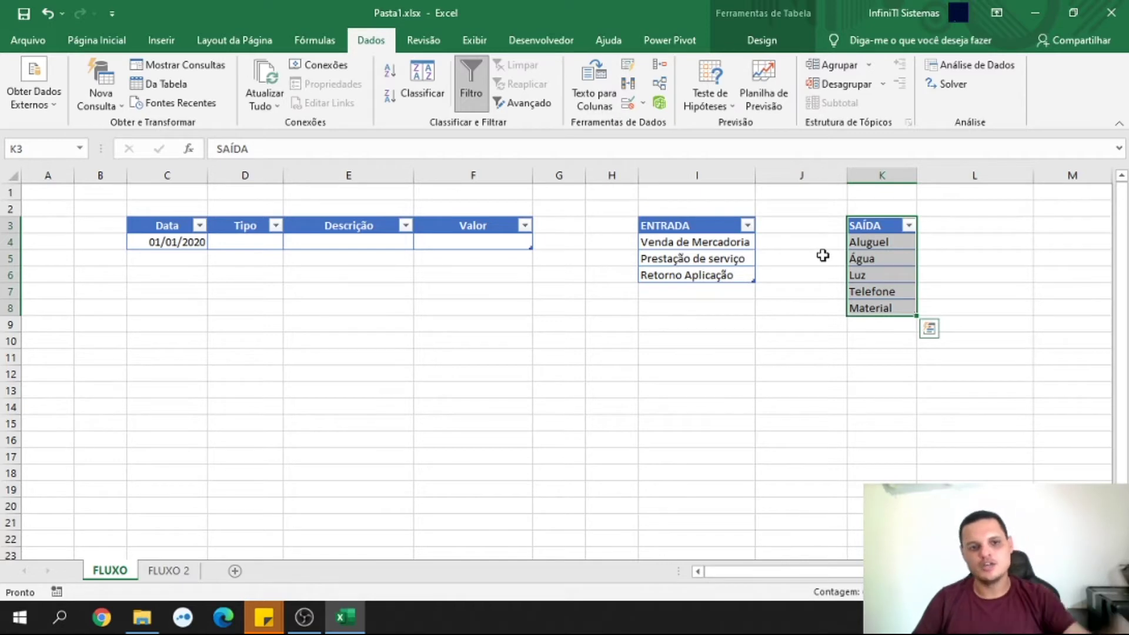
{"action": "left_click", "coordinate": [238, 245]}
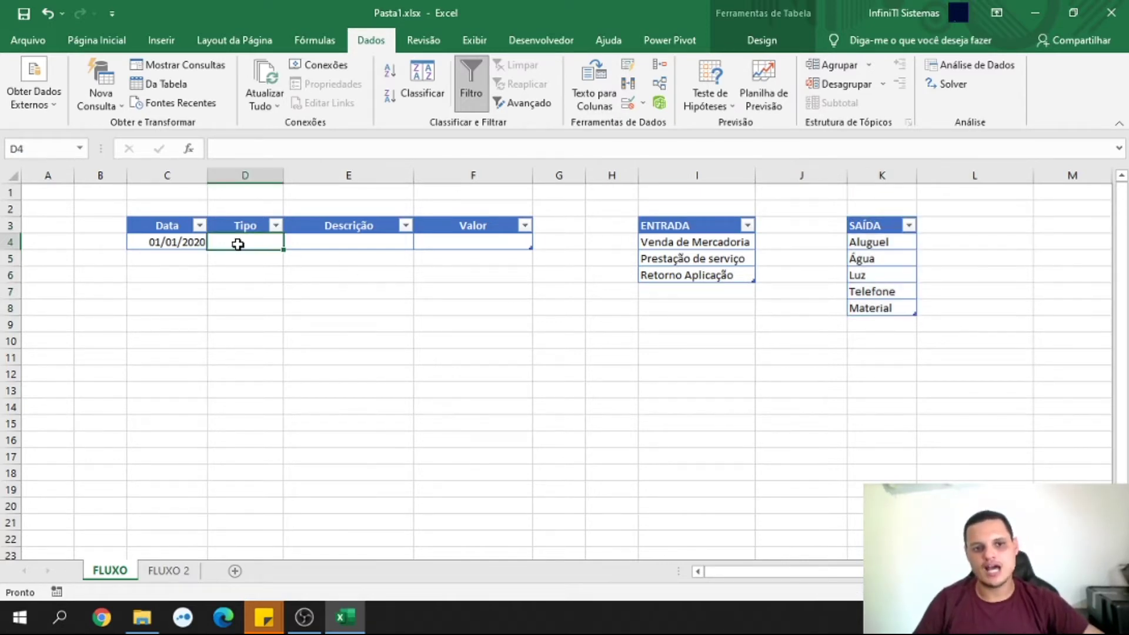
{"action": "left_click", "coordinate": [338, 242]}
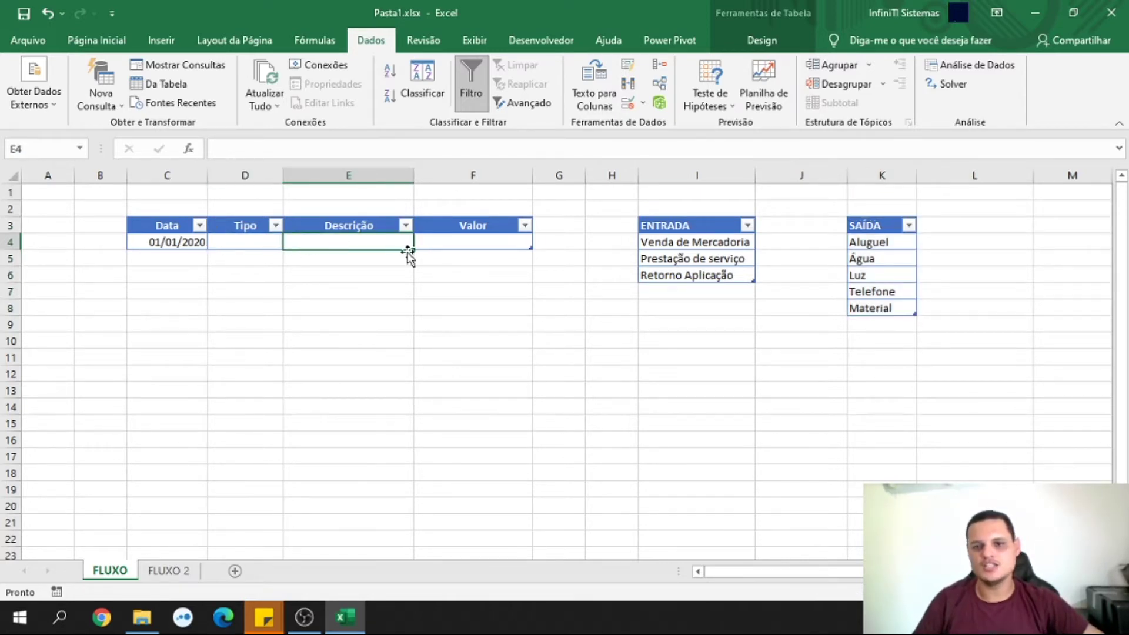
{"action": "left_click_drag", "start_coordinate": [679, 242], "coordinate": [682, 275]}
{"action": "left_click", "coordinate": [243, 244]}
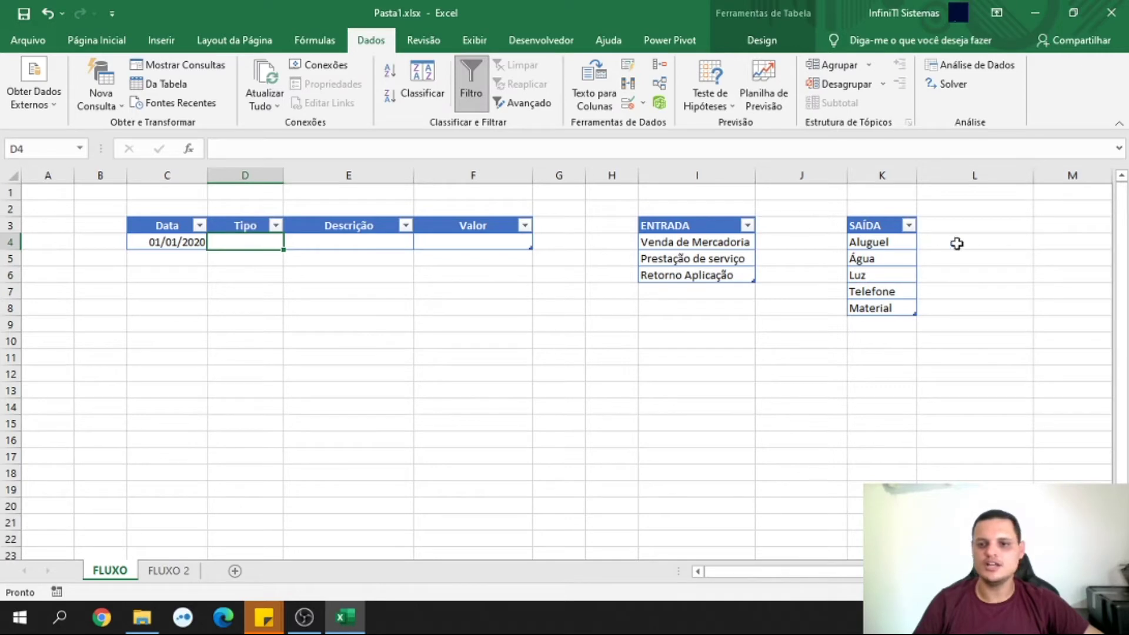
{"action": "left_click_drag", "start_coordinate": [889, 243], "coordinate": [892, 311]}
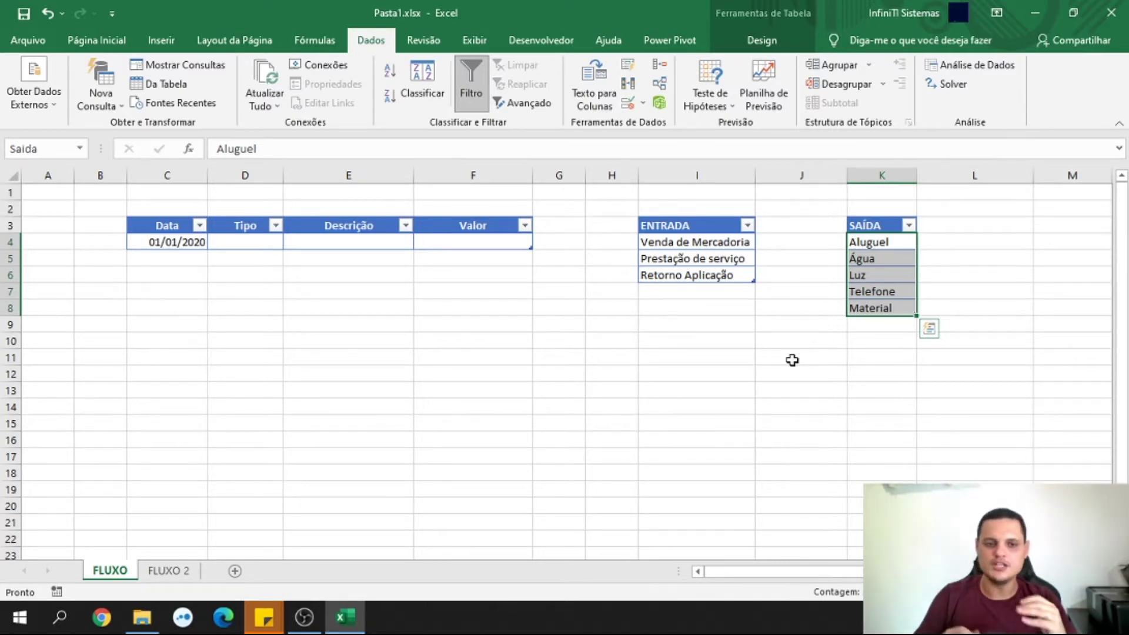
Add list data validation to the Tipo cell D4 with the source Entrada;Saida
{"action": "left_click", "coordinate": [257, 243]}
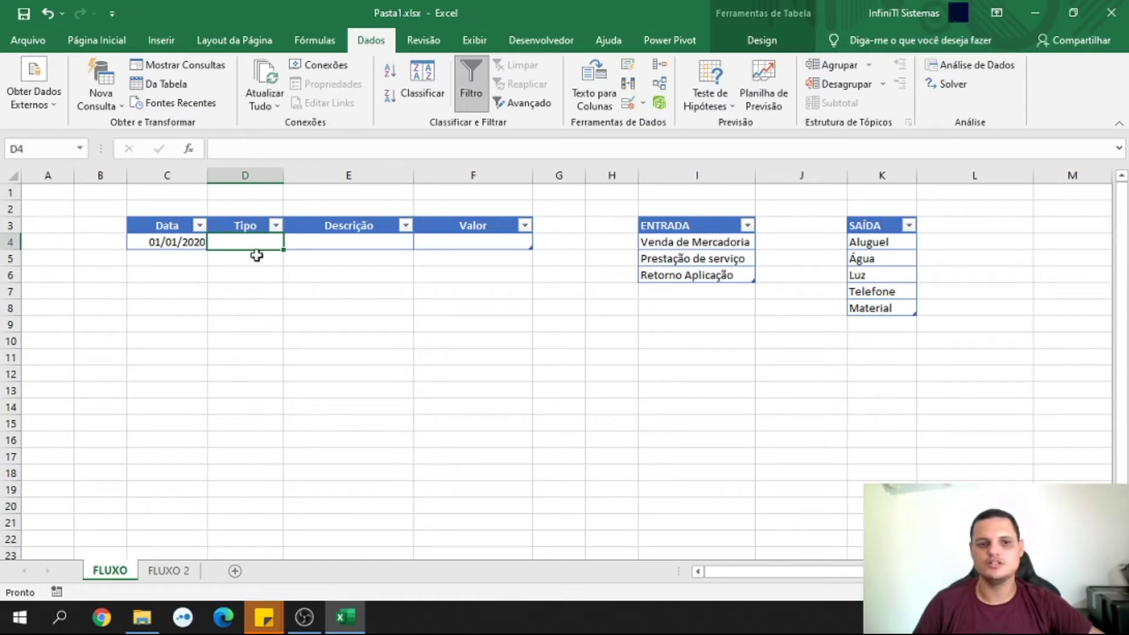
{"action": "left_click", "coordinate": [628, 104]}
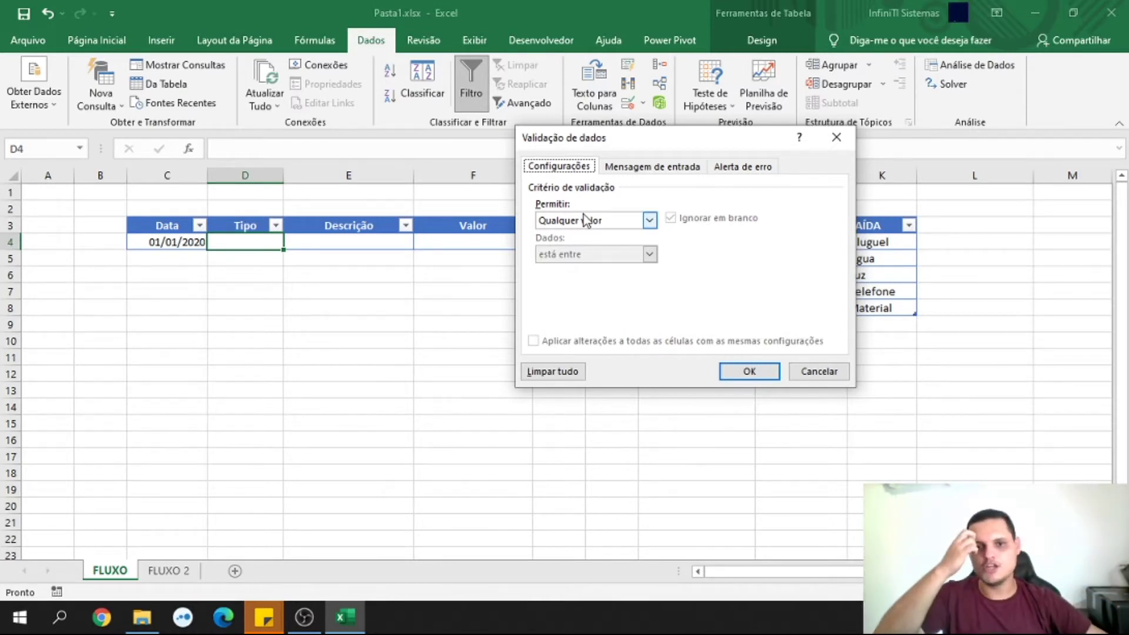
{"action": "left_click", "coordinate": [649, 220]}
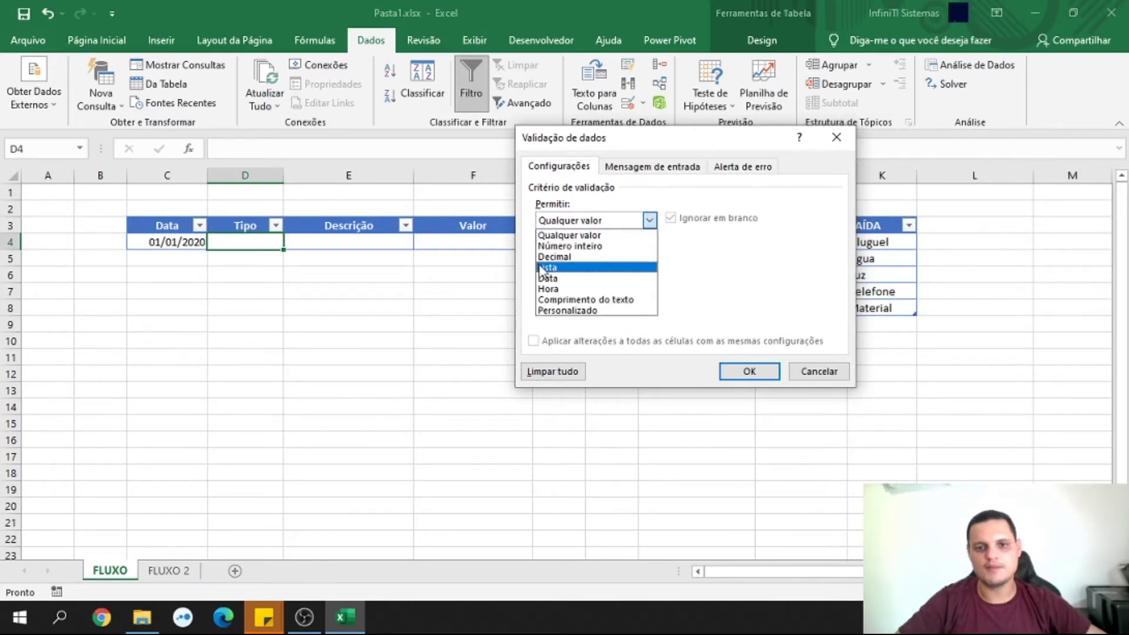
{"action": "left_click", "coordinate": [547, 268]}
{"action": "left_click", "coordinate": [556, 288]}
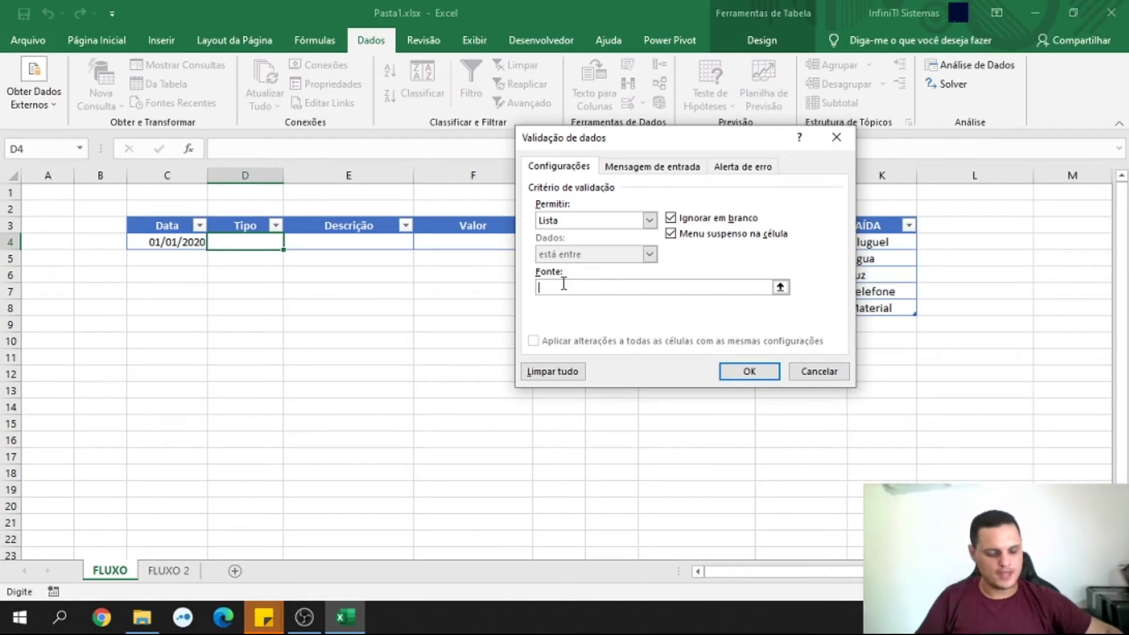
{"action": "type", "text": "e"}
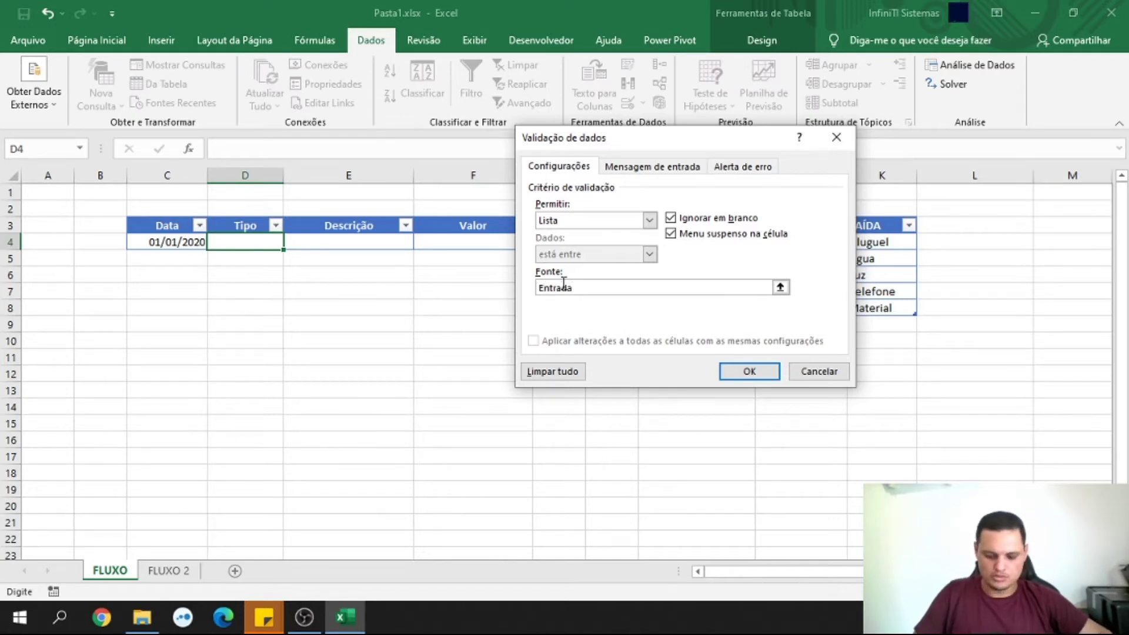
{"action": "type", "text": "ntrada;Saida"}
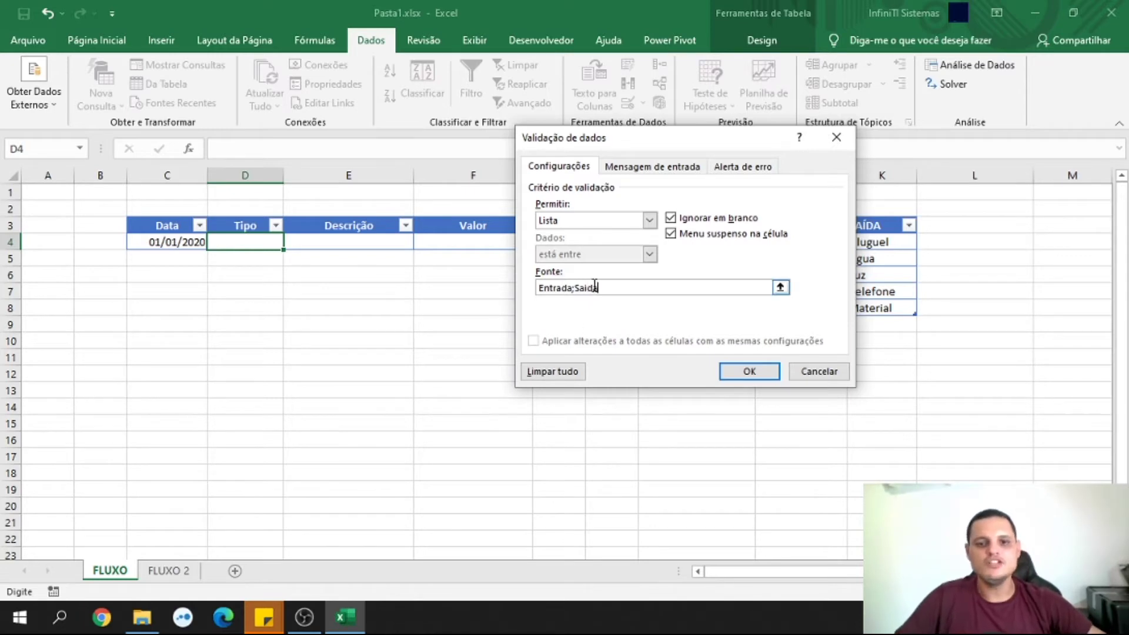
{"action": "left_click", "coordinate": [747, 372]}
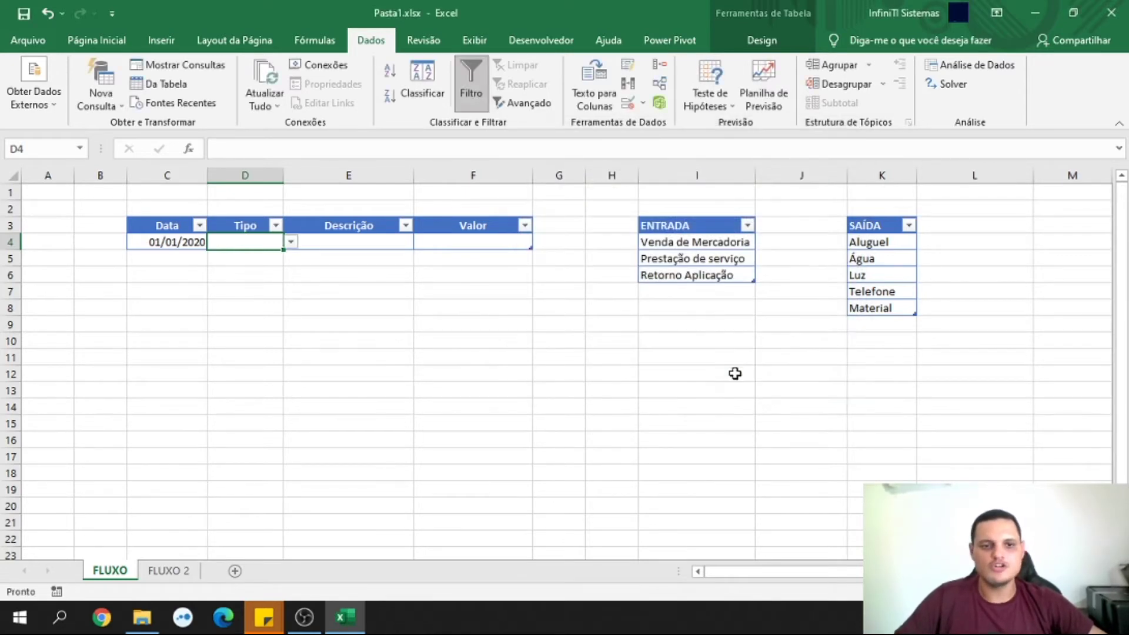
Check the options offered by the dropdown list in the Tipo cell D4
{"action": "left_click", "coordinate": [291, 242]}
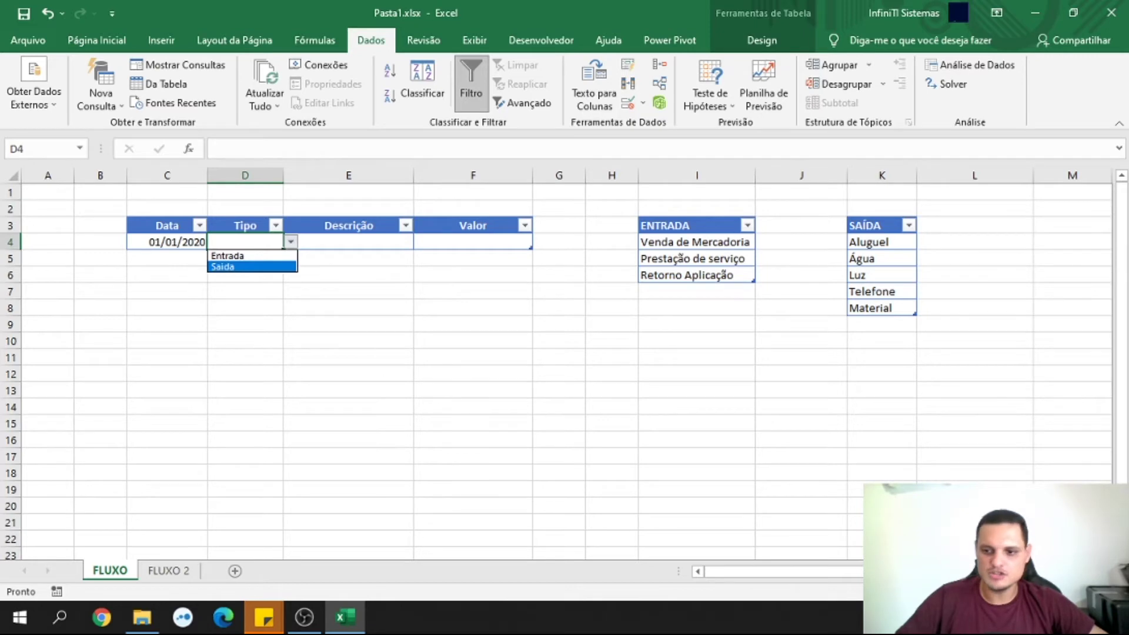
{"action": "key", "text": "Escape"}
{"action": "scroll", "coordinate": [556, 364], "scroll_direction": "up", "scroll_amount": 3}
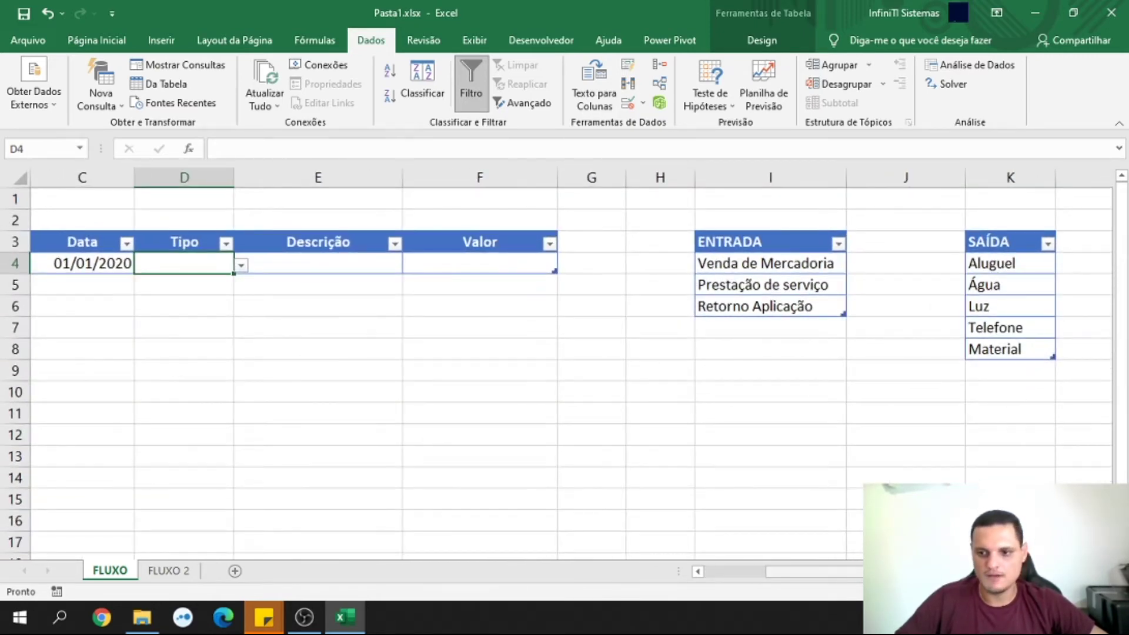
{"action": "scroll", "coordinate": [556, 364], "scroll_direction": "left", "scroll_amount": 1}
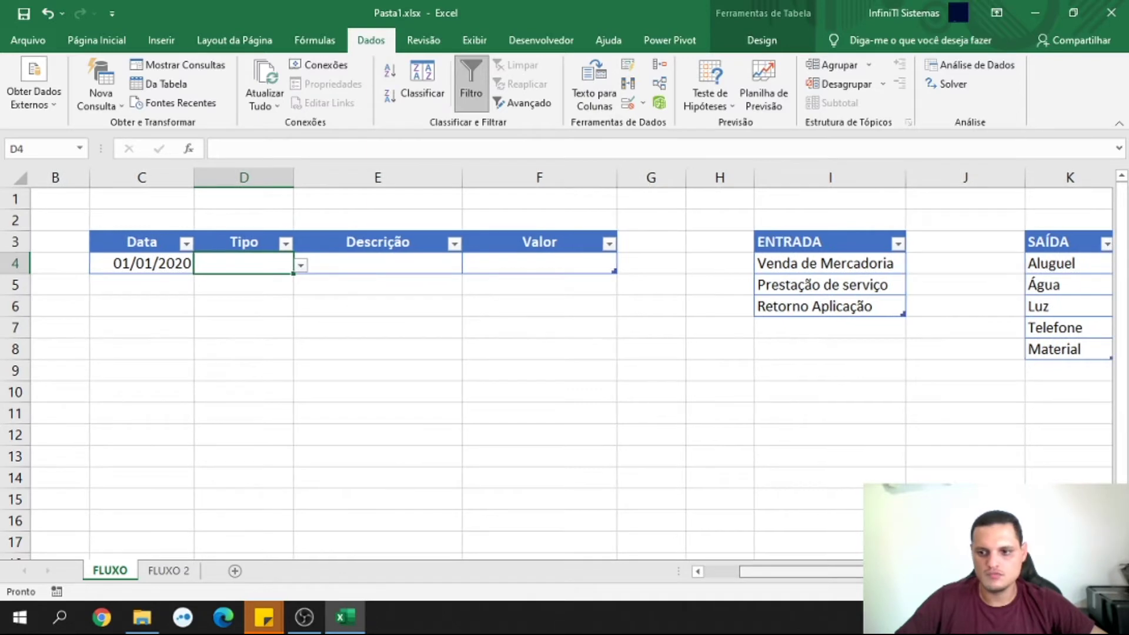
{"action": "scroll", "coordinate": [754, 491], "scroll_direction": "down", "scroll_amount": 1}
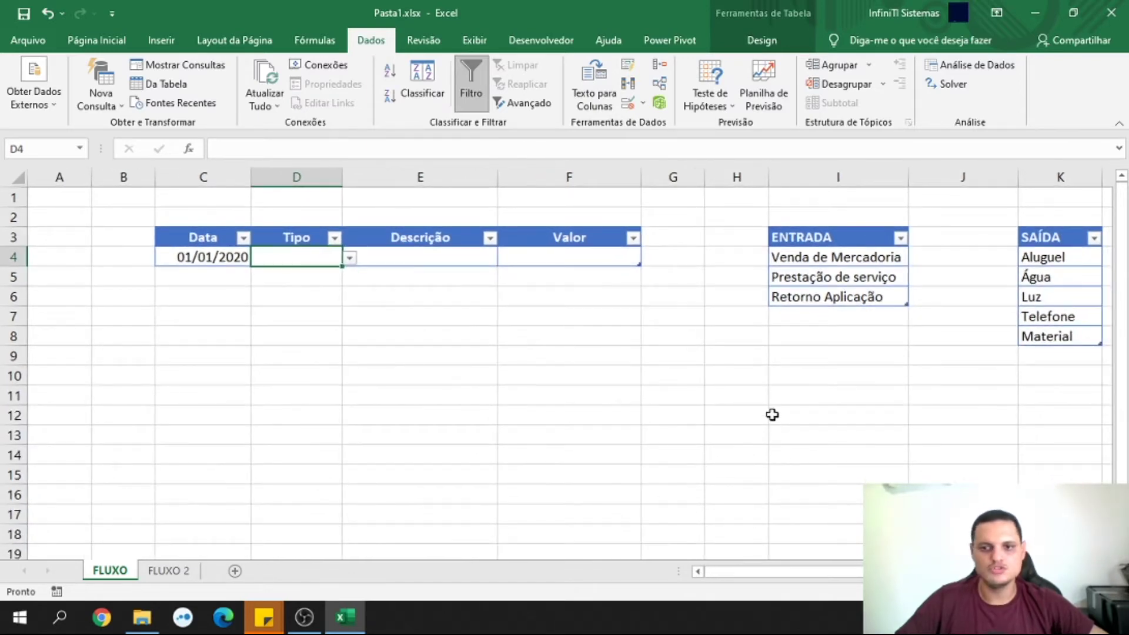
{"action": "left_click", "coordinate": [350, 259]}
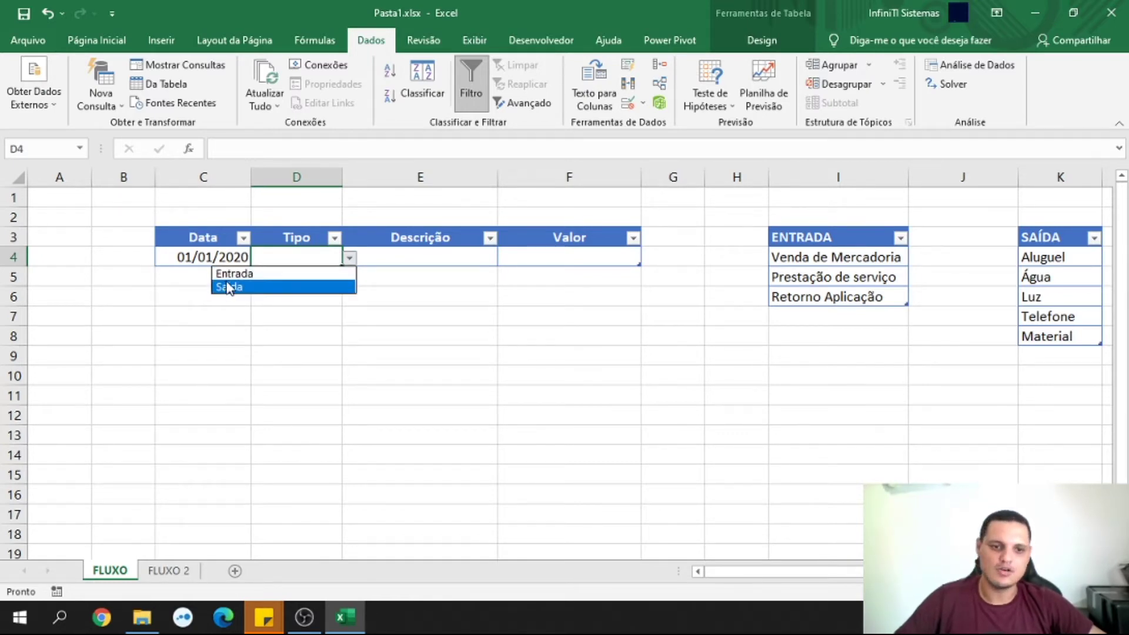
Test the validation by trying to enter "qualquer" in the Tipo cell D4, and discard the entry
{"action": "left_click", "coordinate": [287, 254]}
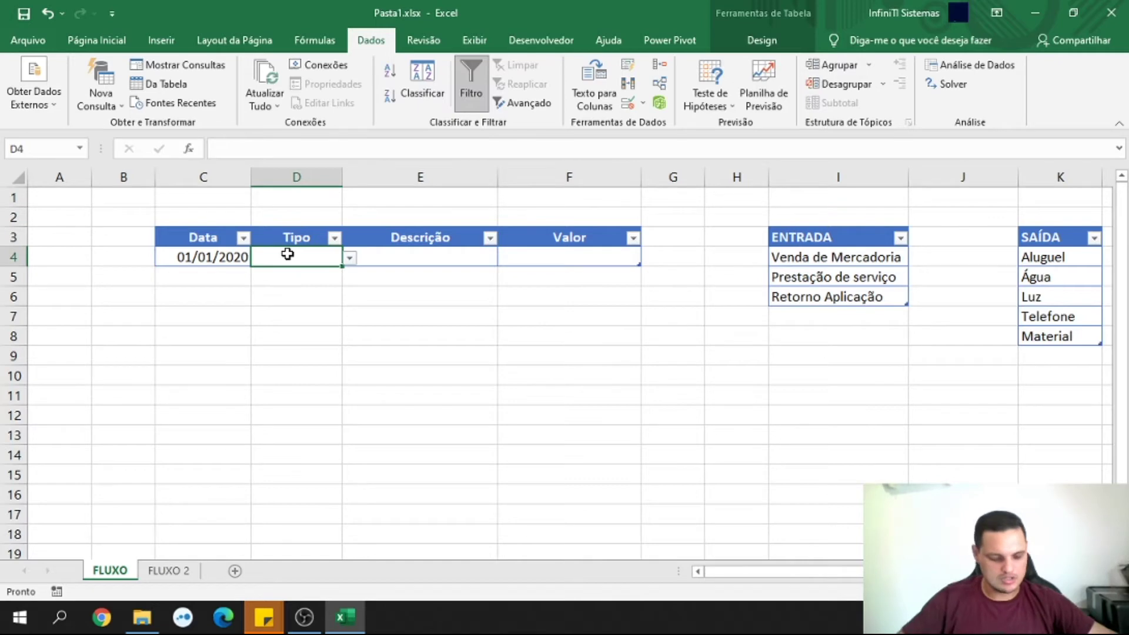
{"action": "type", "text": "qualquer"}
{"action": "key", "text": "Return"}
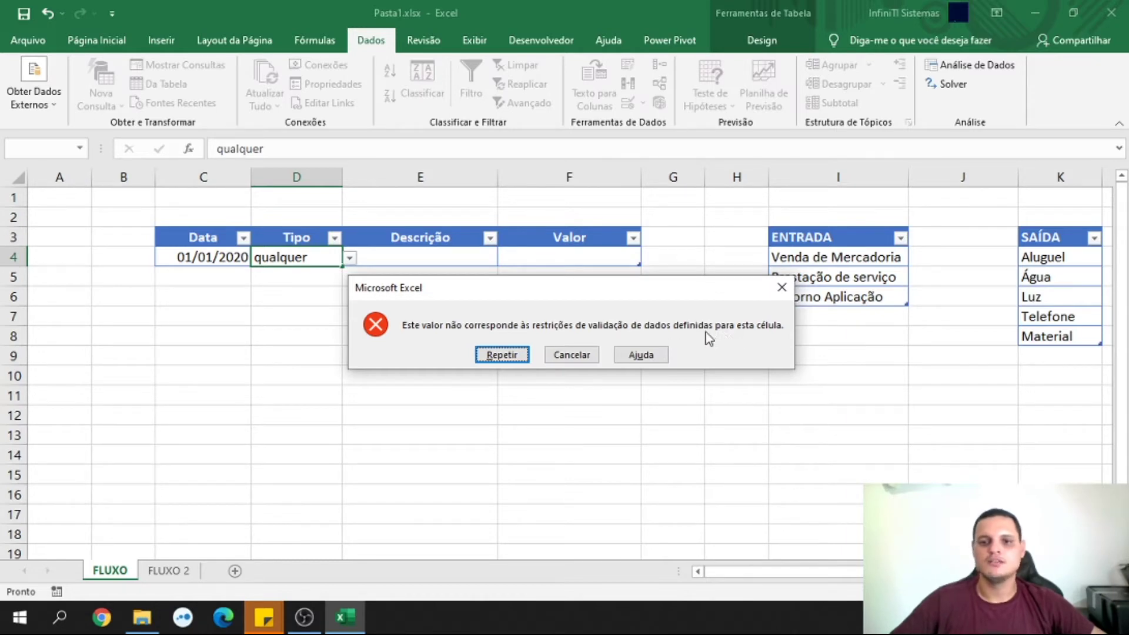
{"action": "left_click", "coordinate": [781, 287]}
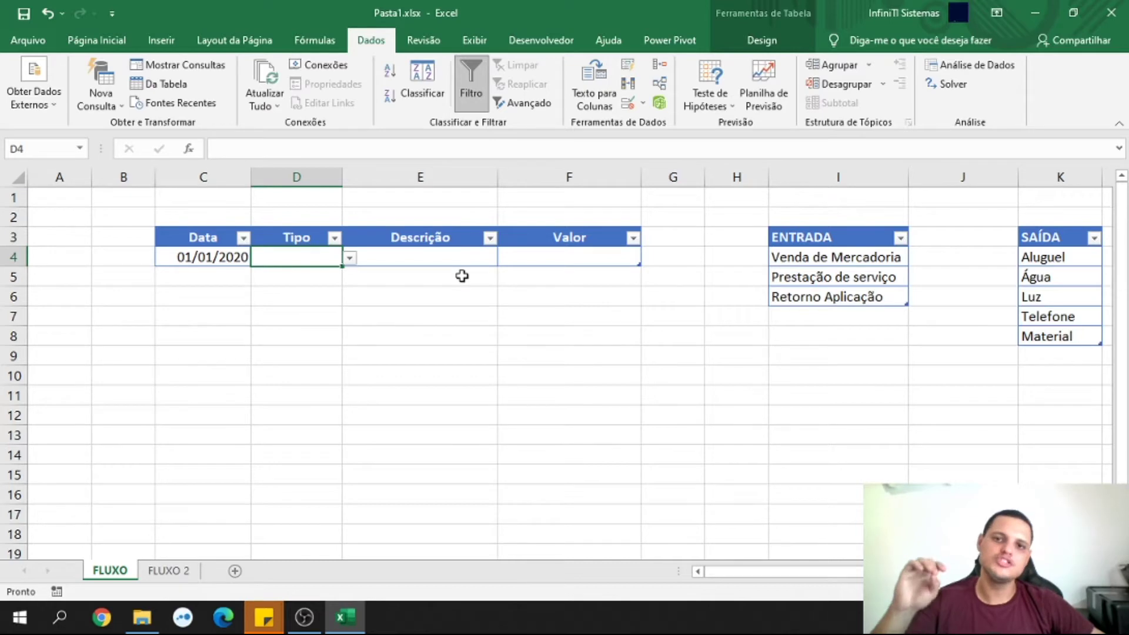
Choose Saida from the dropdown list in the Tipo cell D4
{"action": "left_click", "coordinate": [350, 259]}
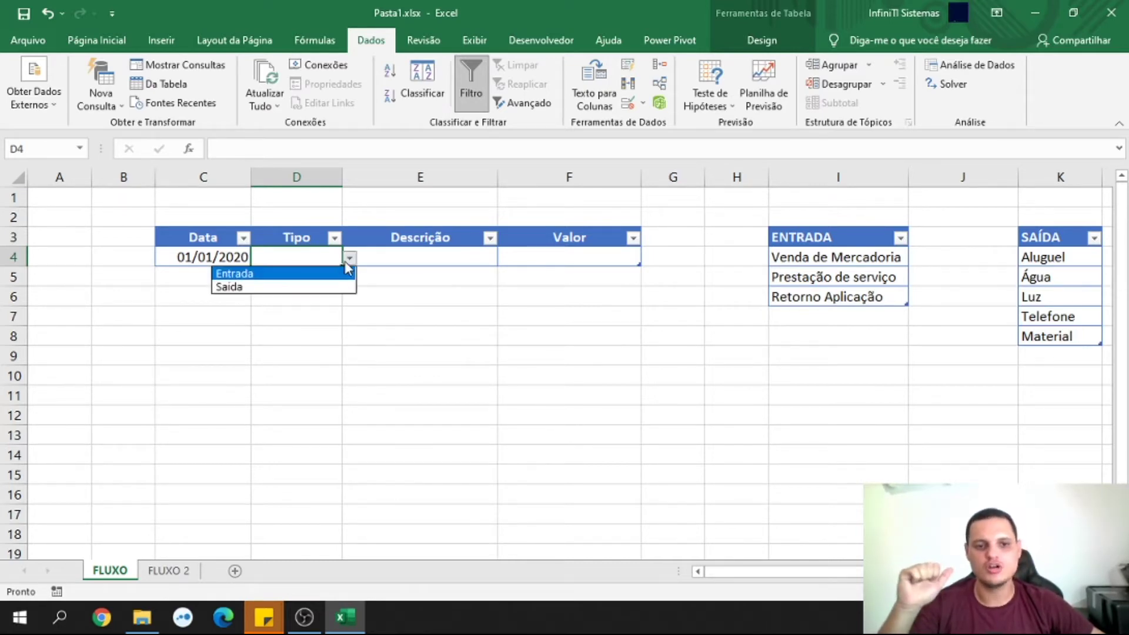
{"action": "left_click", "coordinate": [239, 287]}
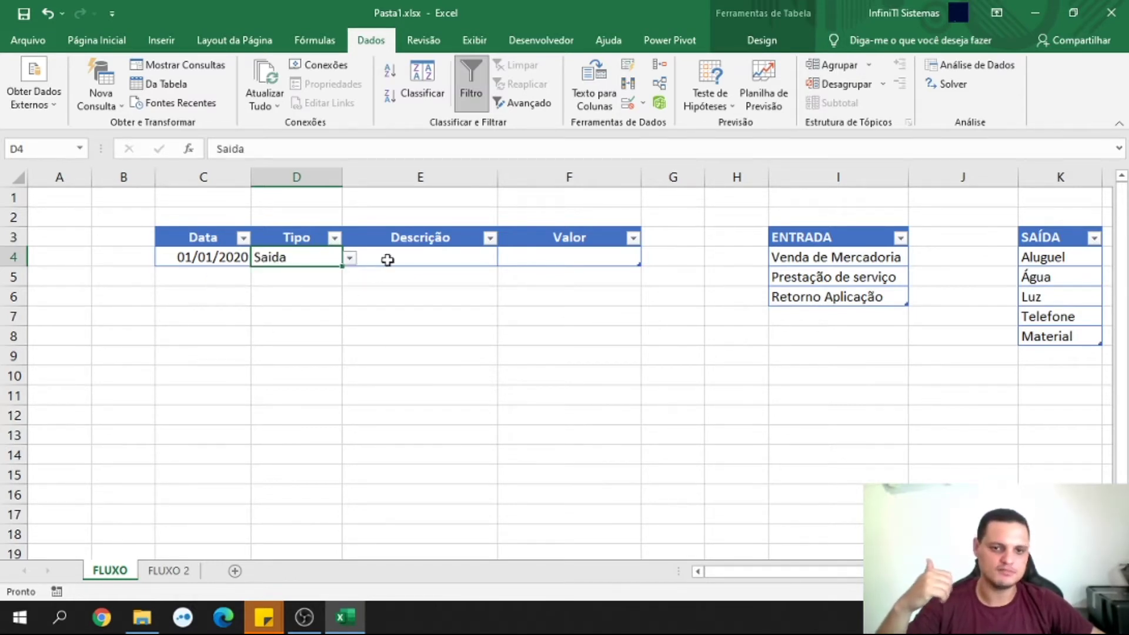
Examine the Descrição cell E4 alongside the SAÍDA items in K4:K8 and the first ENTRADA item
{"action": "left_click", "coordinate": [414, 256]}
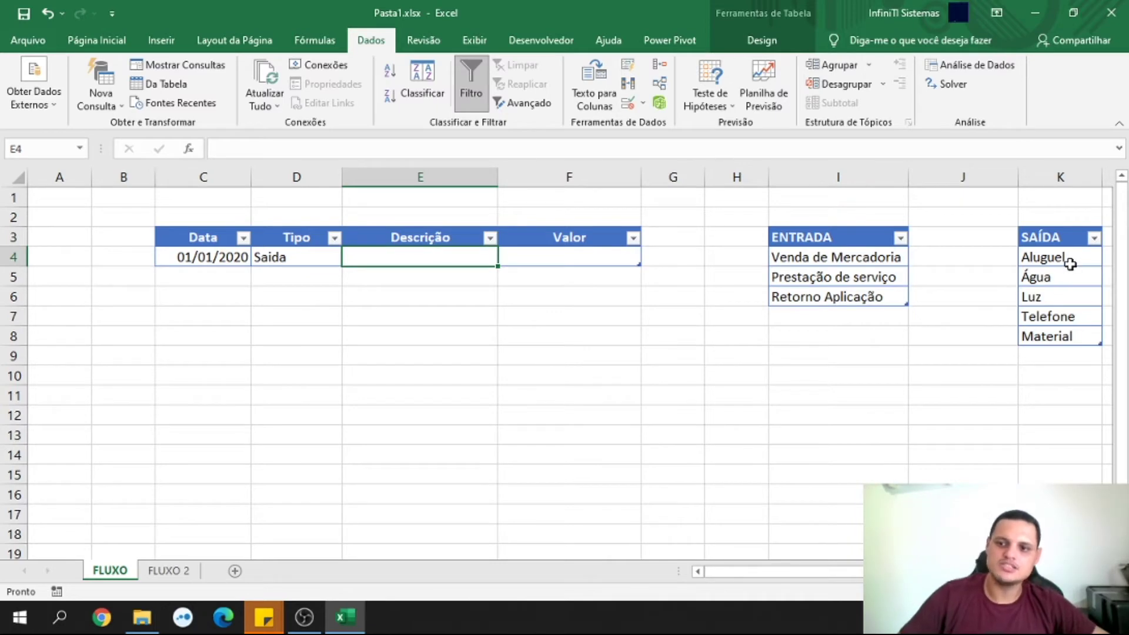
{"action": "left_click_drag", "start_coordinate": [1074, 259], "coordinate": [1060, 338]}
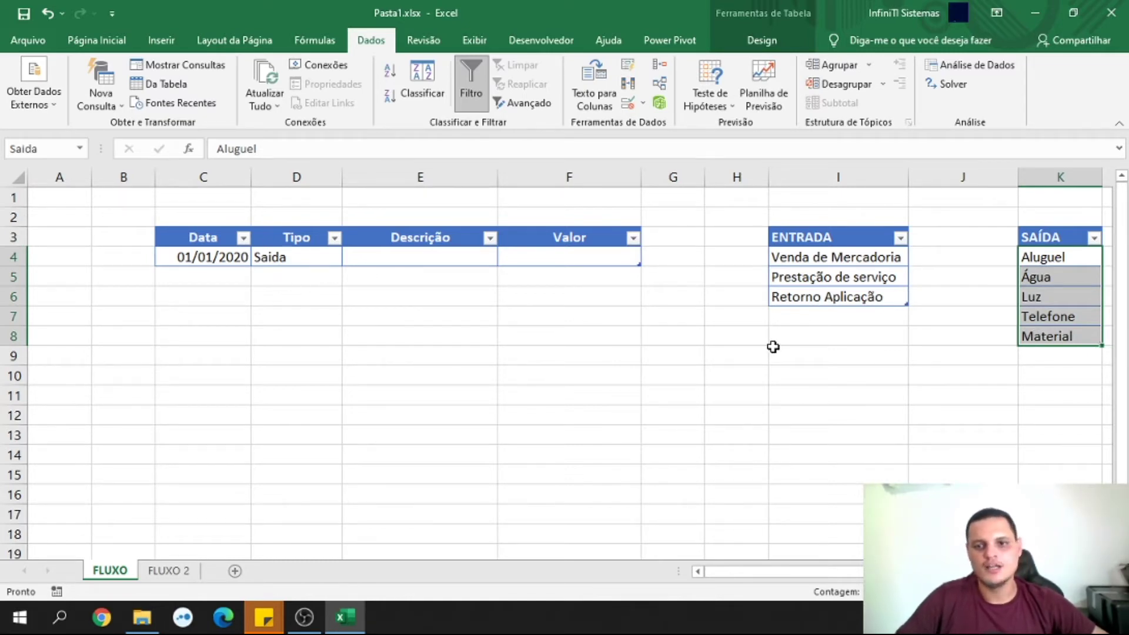
{"action": "left_click", "coordinate": [783, 255]}
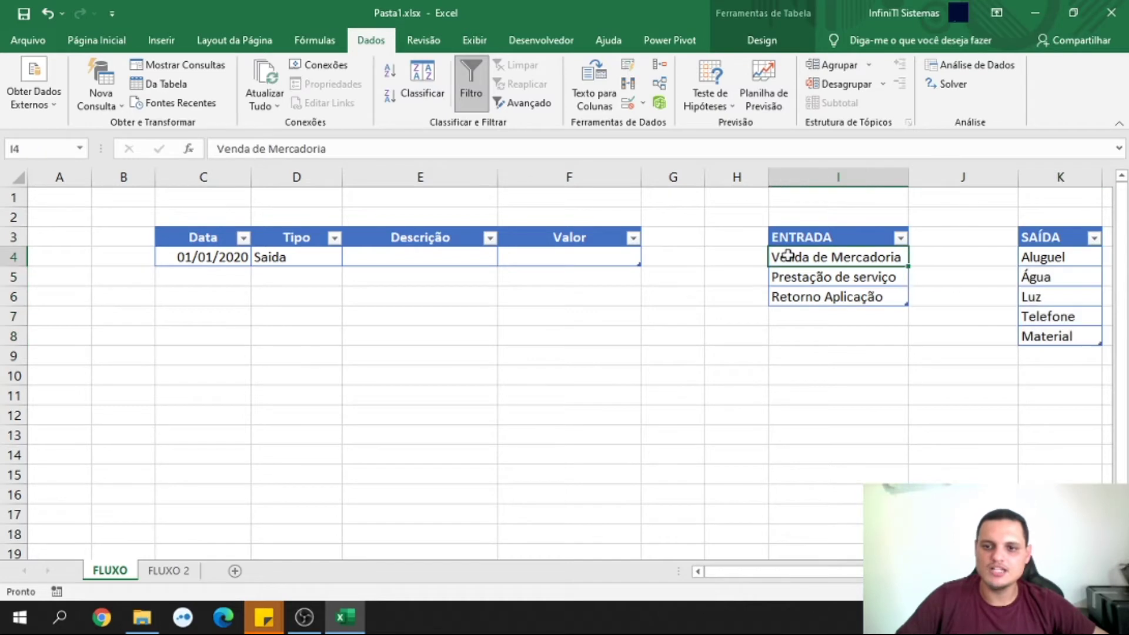
Examine the ENTRADA list in I3:I6 alongside the Descrição cell E4 and the SAÍDA list in column K
{"action": "left_click_drag", "start_coordinate": [817, 257], "coordinate": [812, 297]}
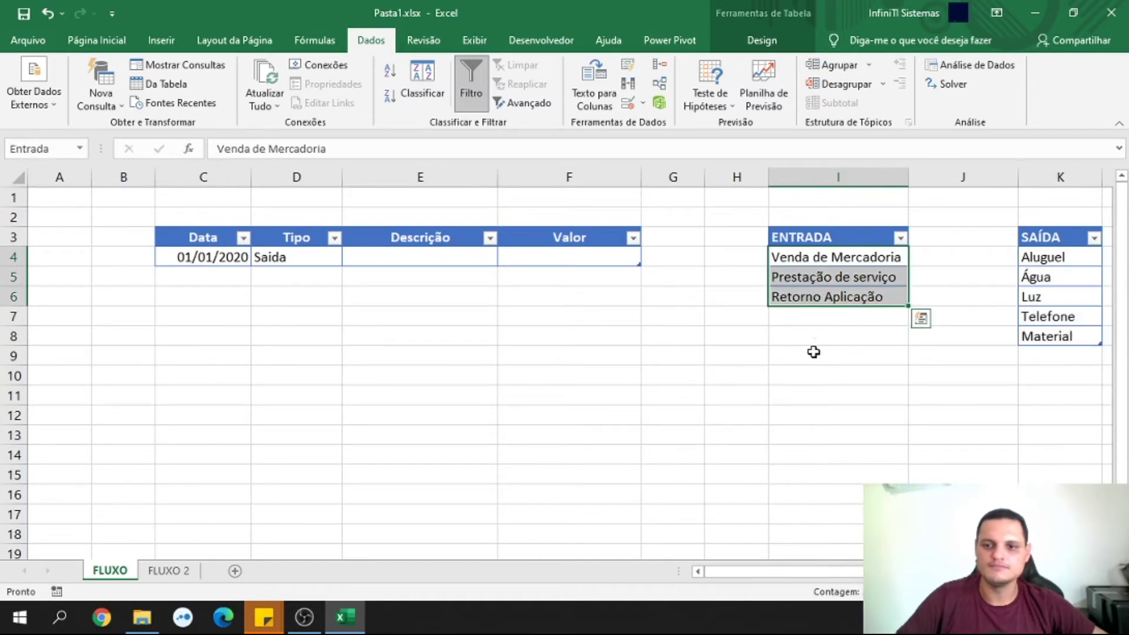
{"action": "left_click", "coordinate": [814, 352]}
{"action": "left_click", "coordinate": [367, 259]}
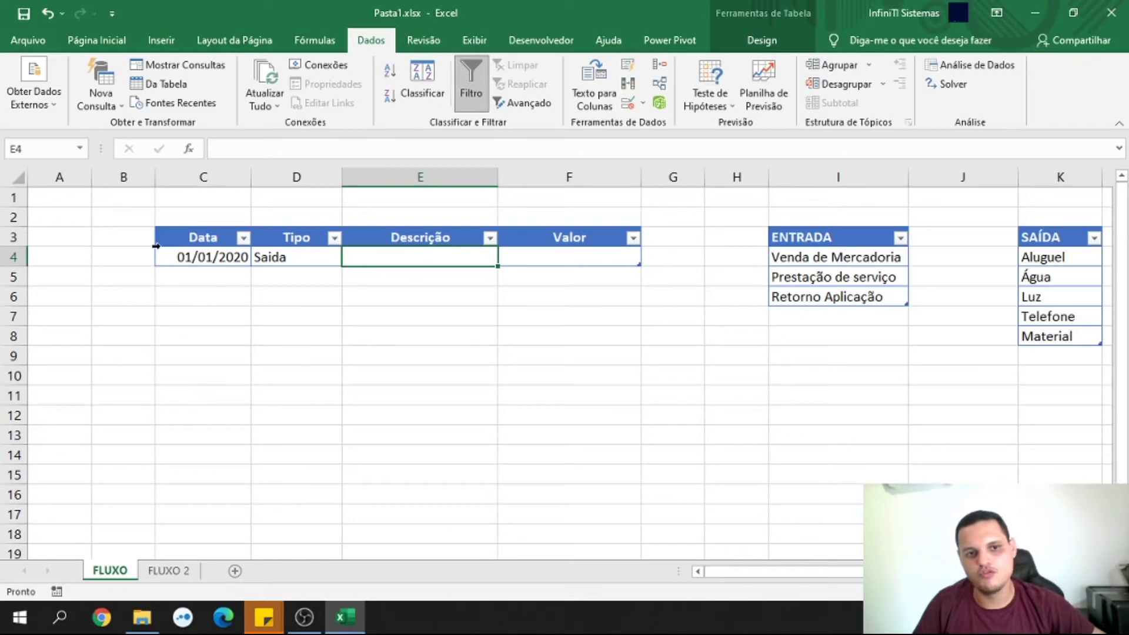
{"action": "left_click", "coordinate": [847, 240]}
{"action": "left_click_drag", "start_coordinate": [847, 240], "coordinate": [857, 297]}
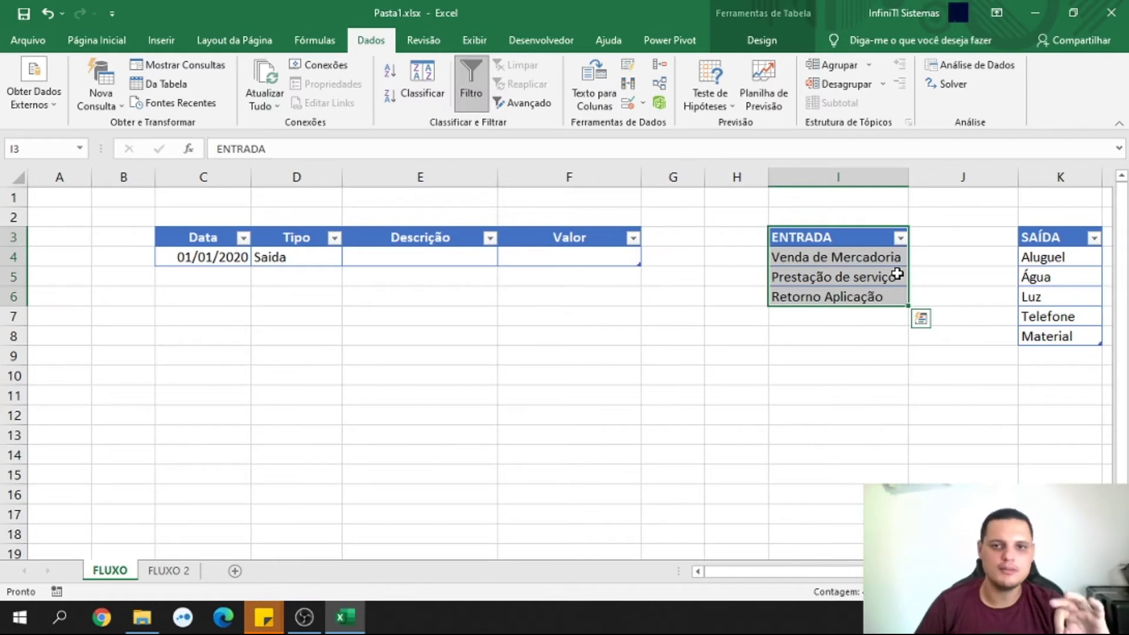
{"action": "left_click", "coordinate": [554, 459]}
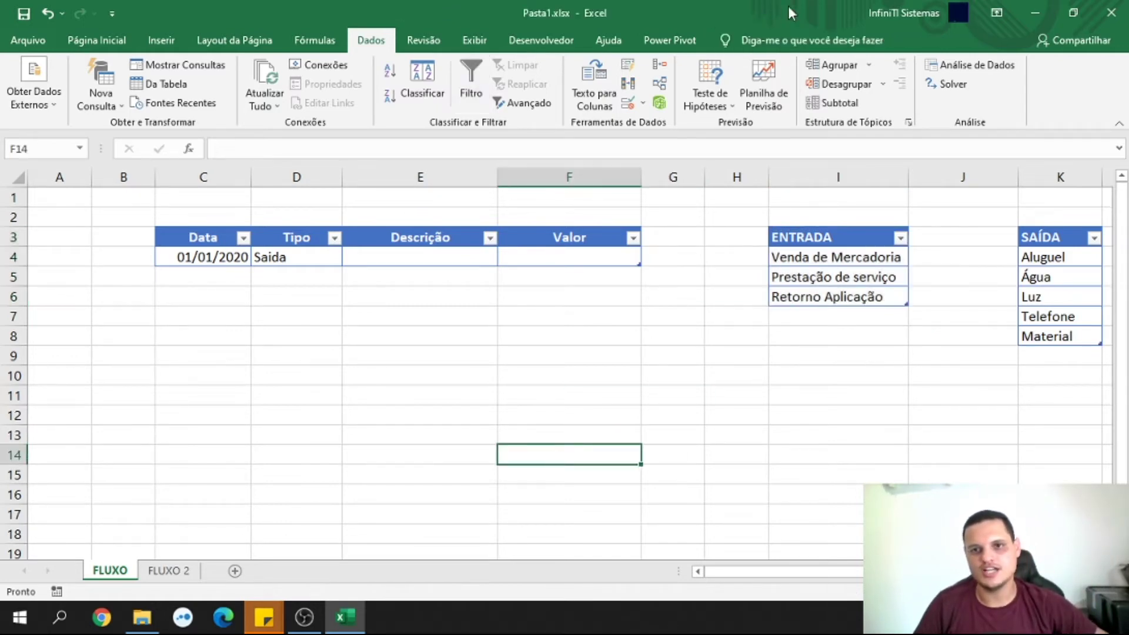
{"action": "left_click", "coordinate": [834, 263]}
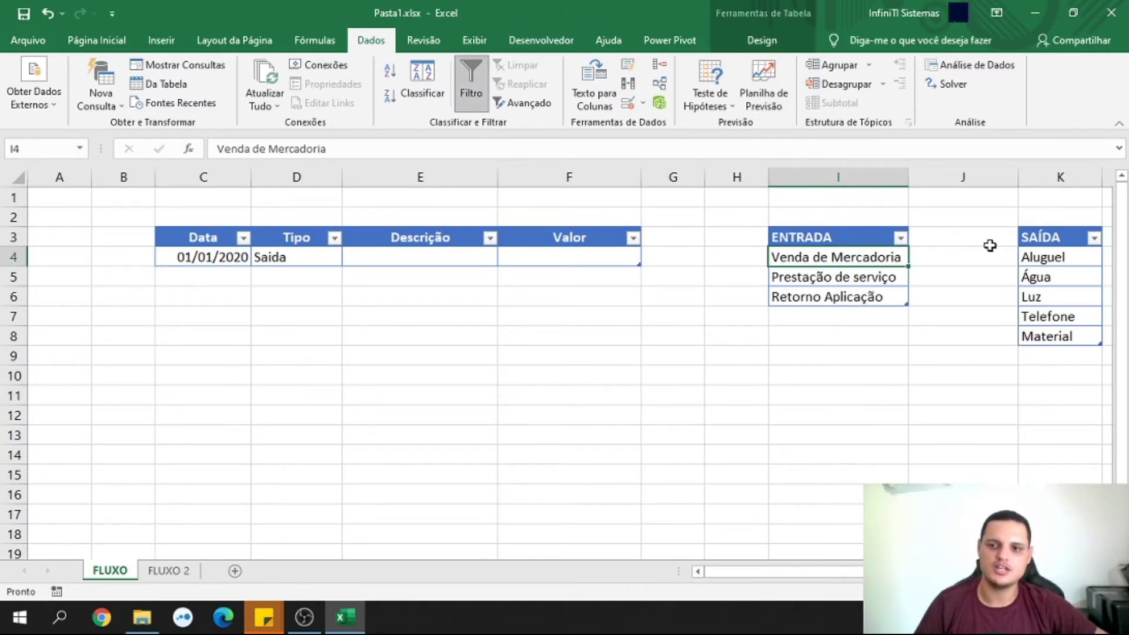
{"action": "left_click", "coordinate": [1037, 273]}
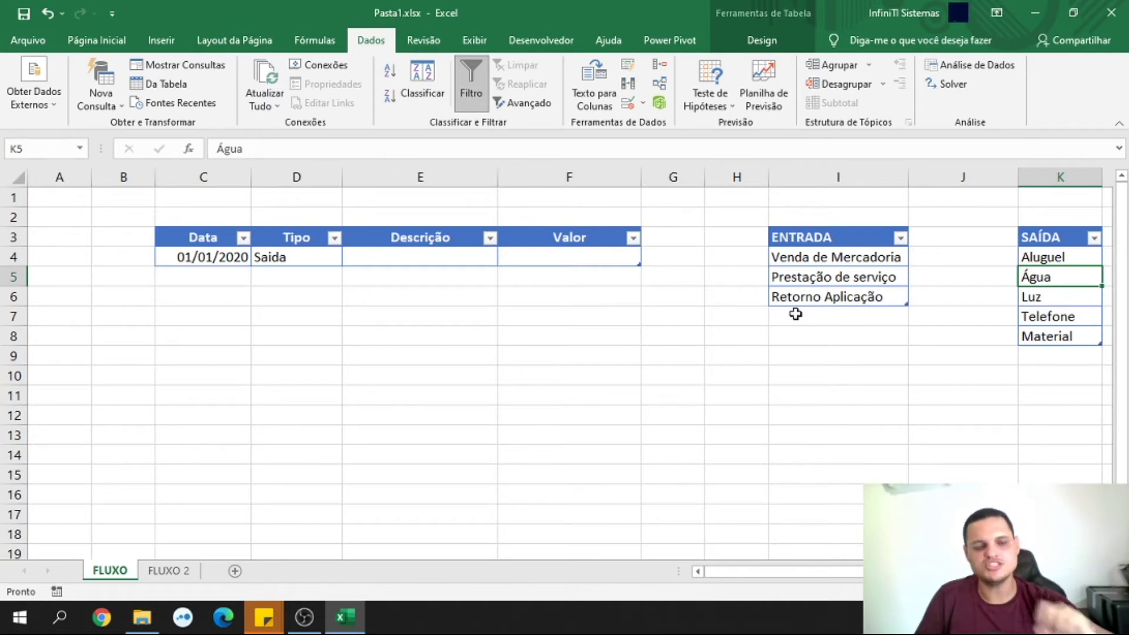
Check the table names assigned to the ENTRADA and SAÍDA tables
{"action": "left_click", "coordinate": [810, 260]}
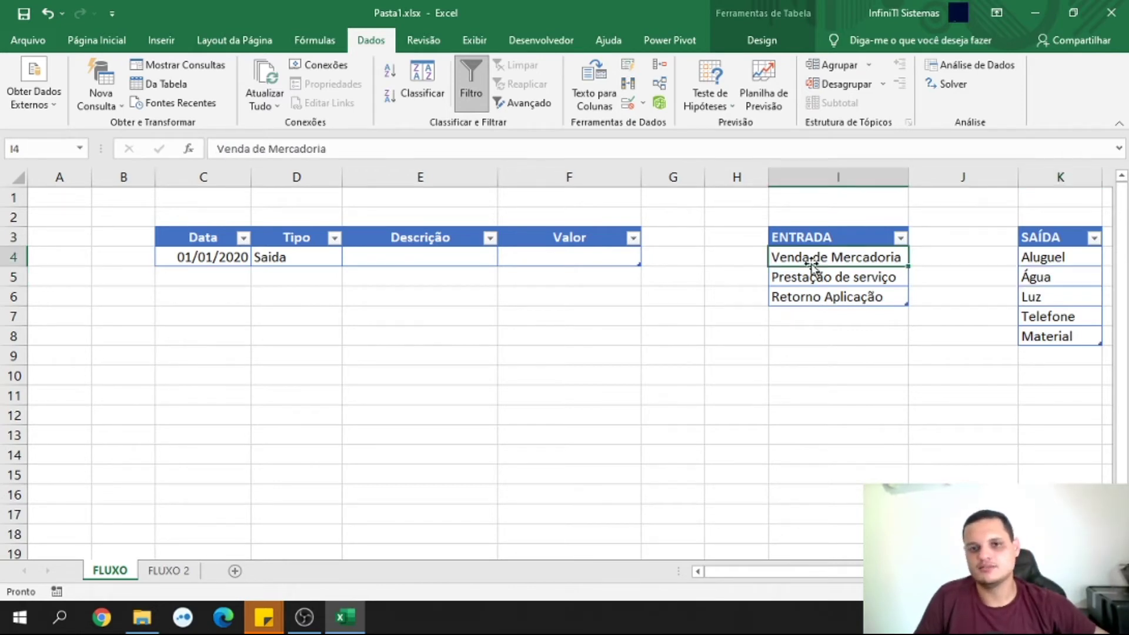
{"action": "left_click", "coordinate": [763, 42]}
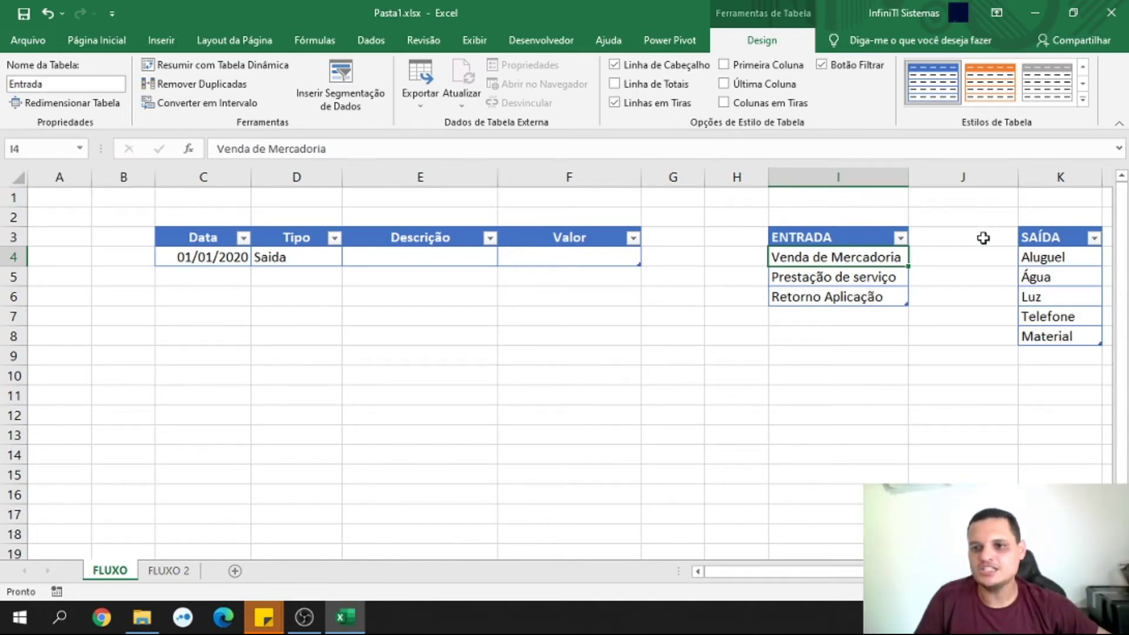
{"action": "left_click", "coordinate": [1046, 289]}
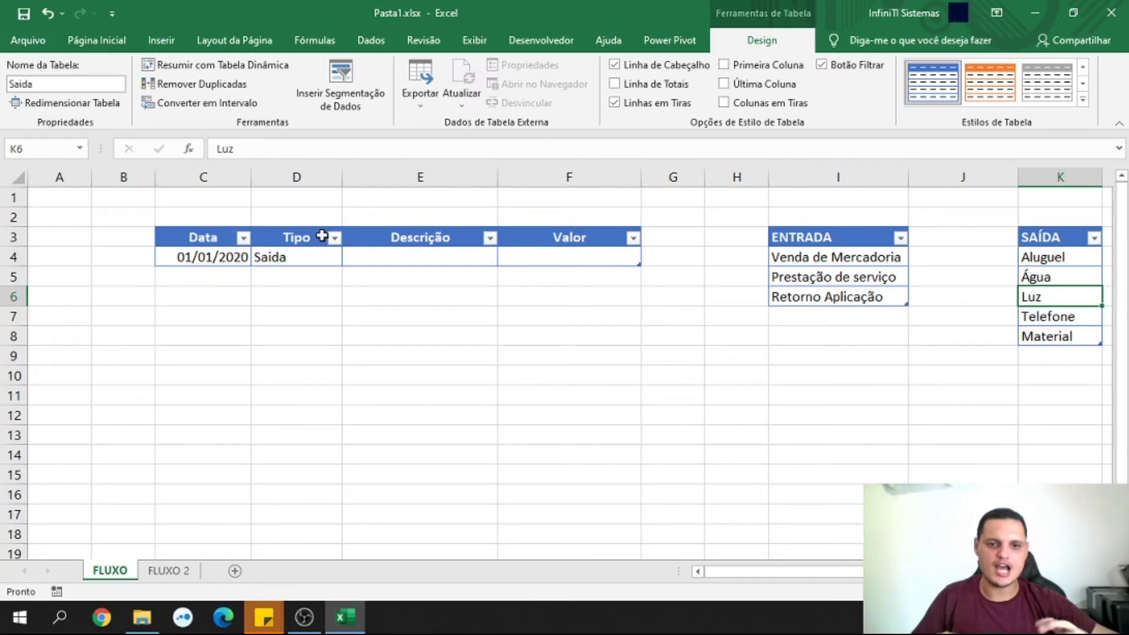
Apply data validation to the Descrição cell E4, allowing Lista with Saida as the source
{"action": "left_click", "coordinate": [416, 256]}
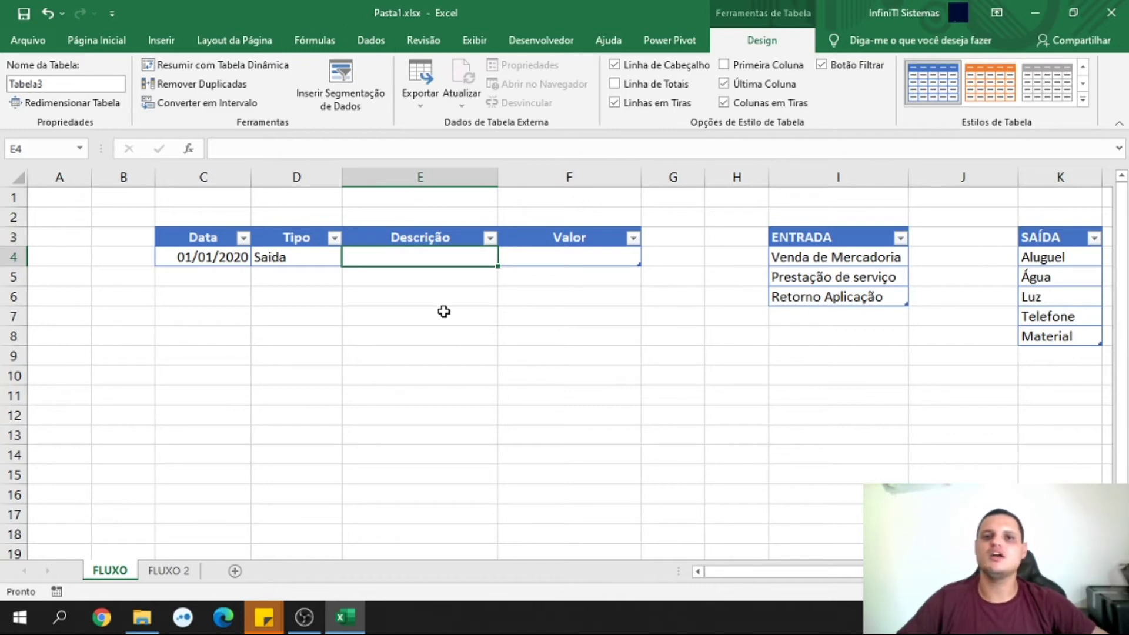
{"action": "left_click", "coordinate": [371, 41]}
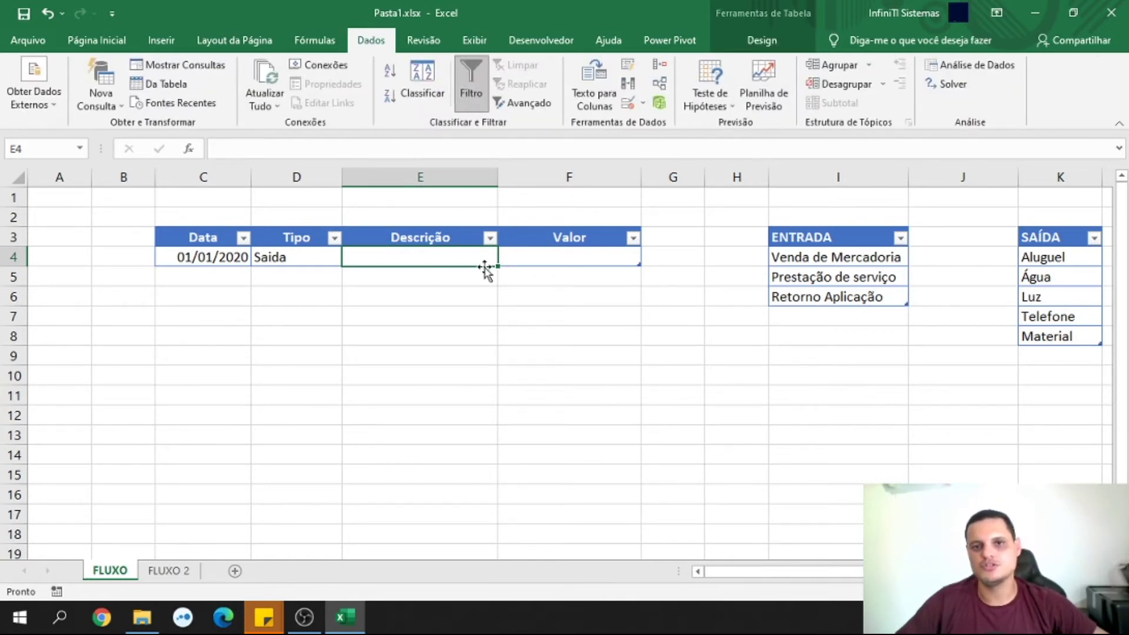
{"action": "left_click", "coordinate": [629, 104]}
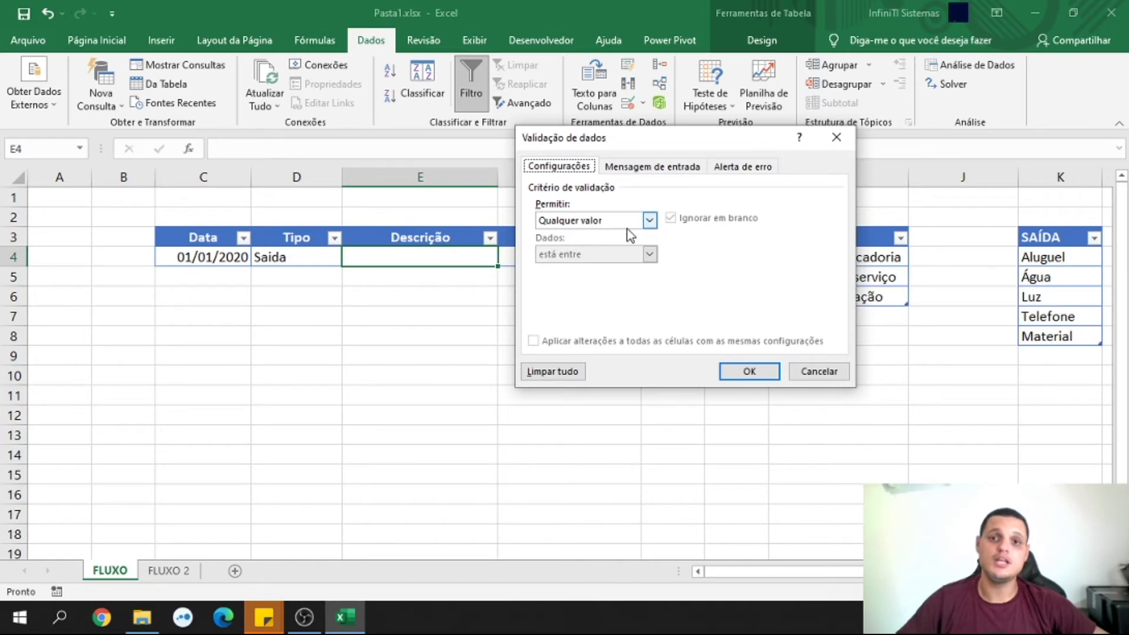
{"action": "left_click", "coordinate": [650, 221]}
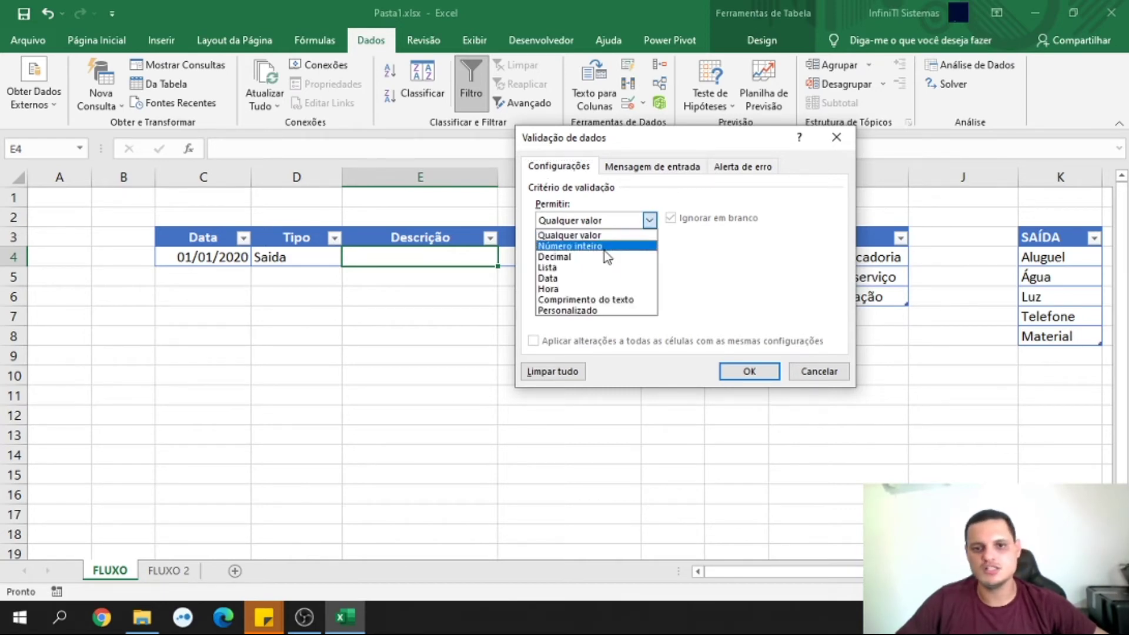
{"action": "left_click", "coordinate": [558, 268]}
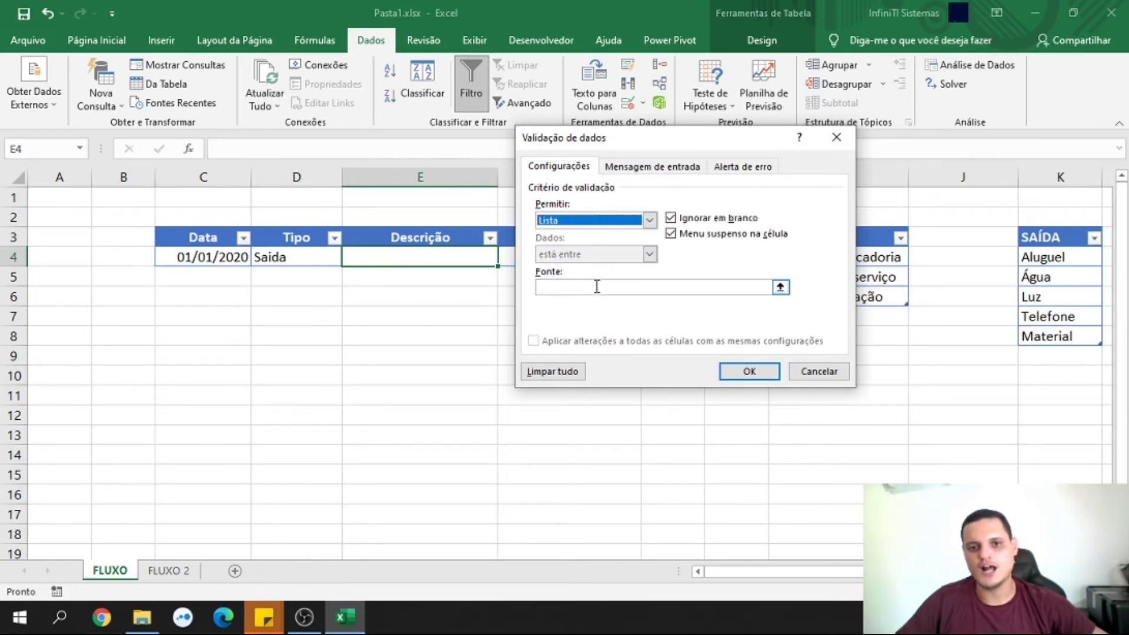
{"action": "left_click", "coordinate": [550, 289]}
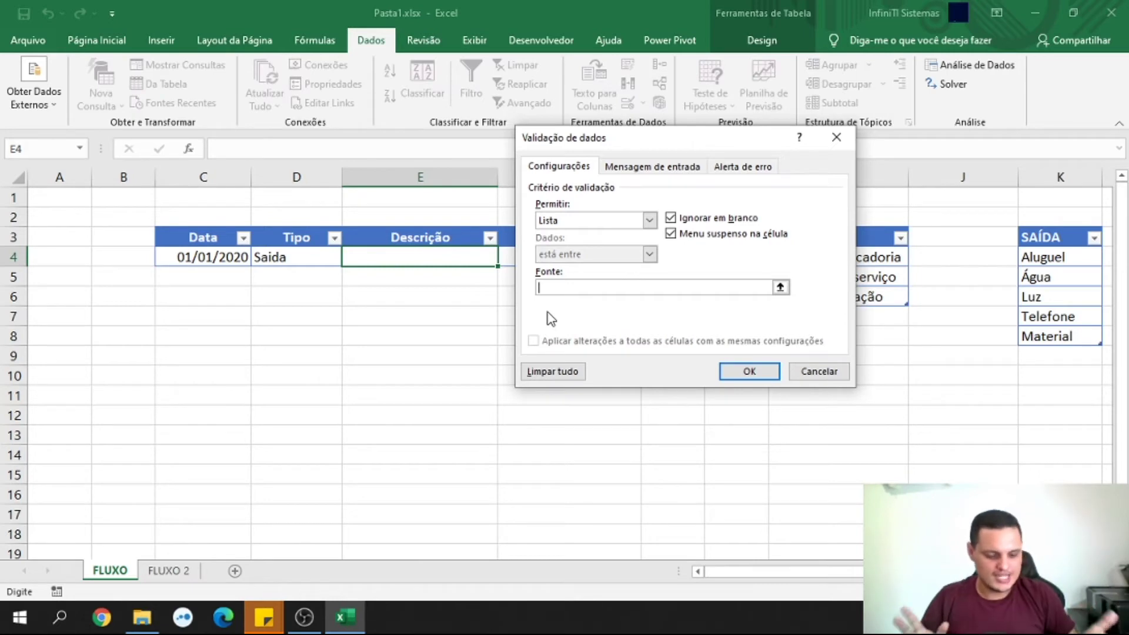
{"action": "type", "text": "Saida"}
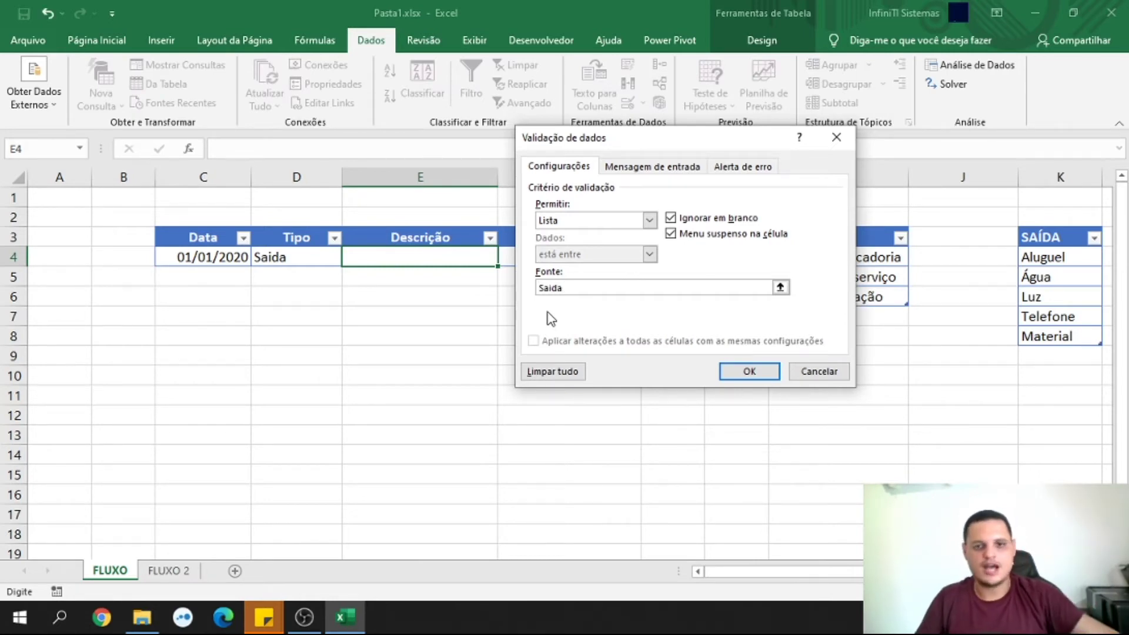
{"action": "left_click", "coordinate": [748, 372]}
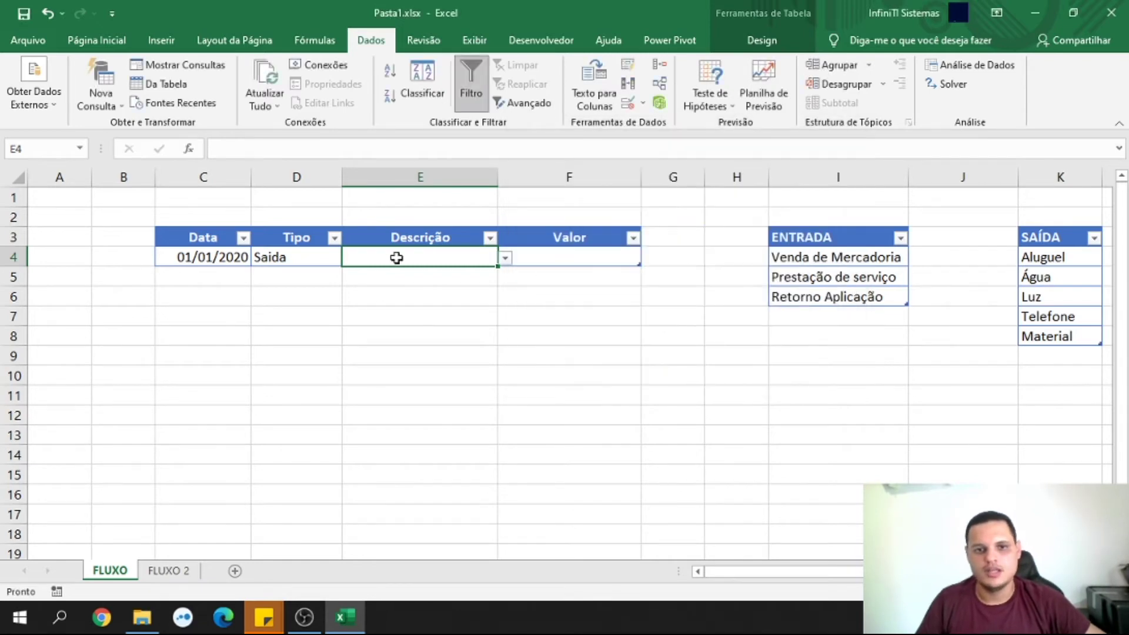
Check the options offered by the dropdown list in the Descrição cell E4
{"action": "left_click", "coordinate": [509, 259]}
{"action": "left_click", "coordinate": [478, 259]}
{"action": "left_click", "coordinate": [505, 259]}
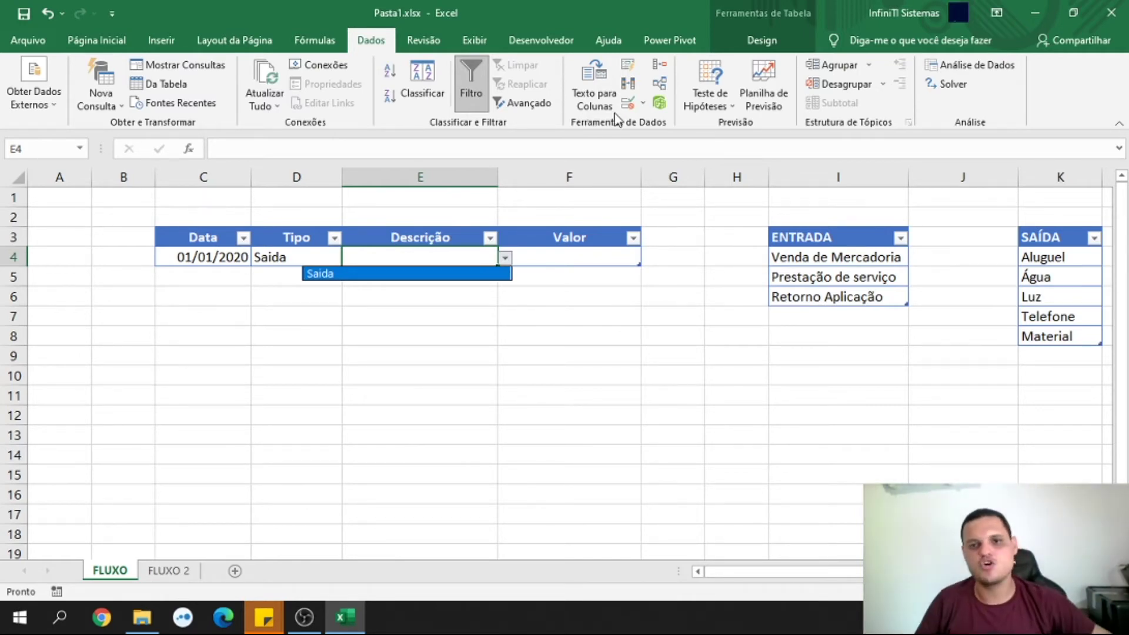
{"action": "left_click", "coordinate": [475, 257]}
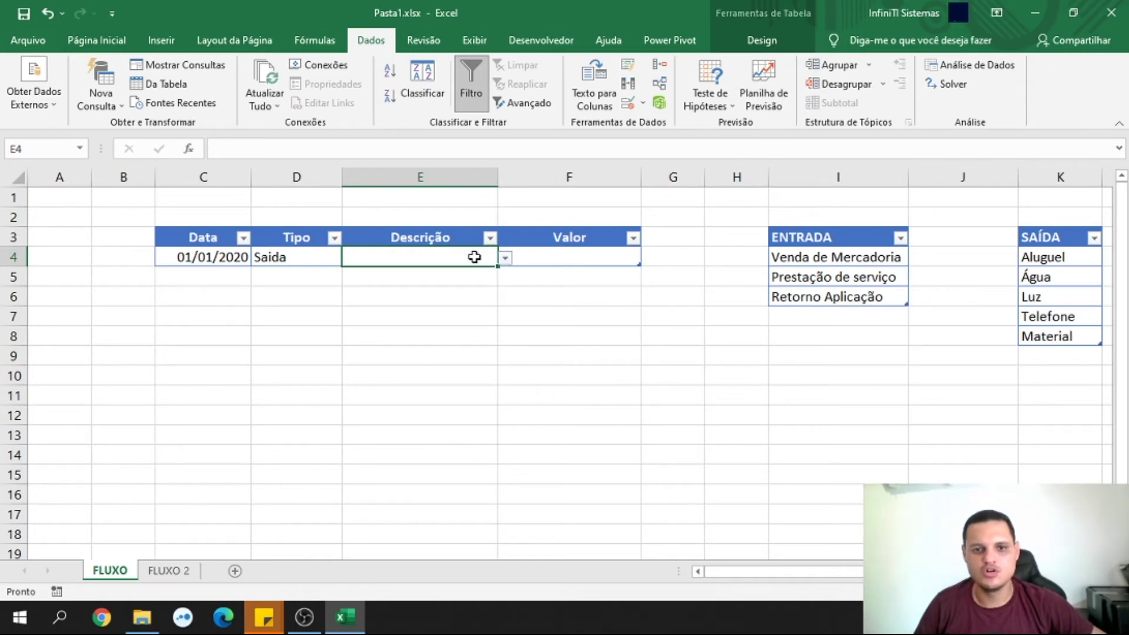
Replace the source of E4's list validation with the formula =INDIRETO($D$4), referencing the Tipo cell
{"action": "left_click", "coordinate": [632, 105]}
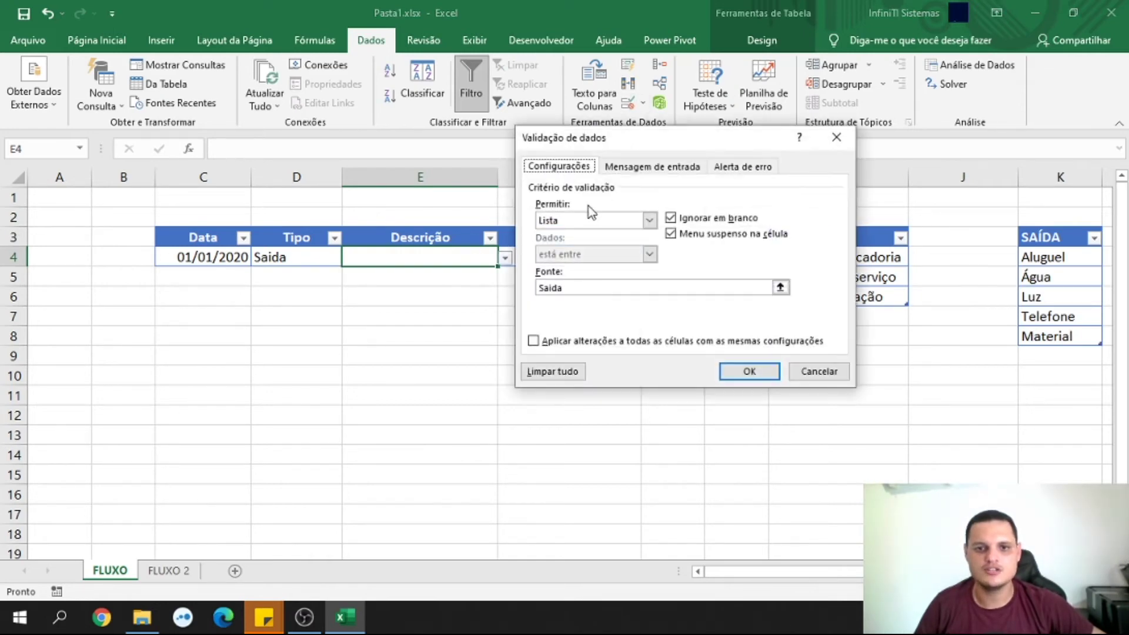
{"action": "left_click_drag", "start_coordinate": [566, 290], "coordinate": [531, 297]}
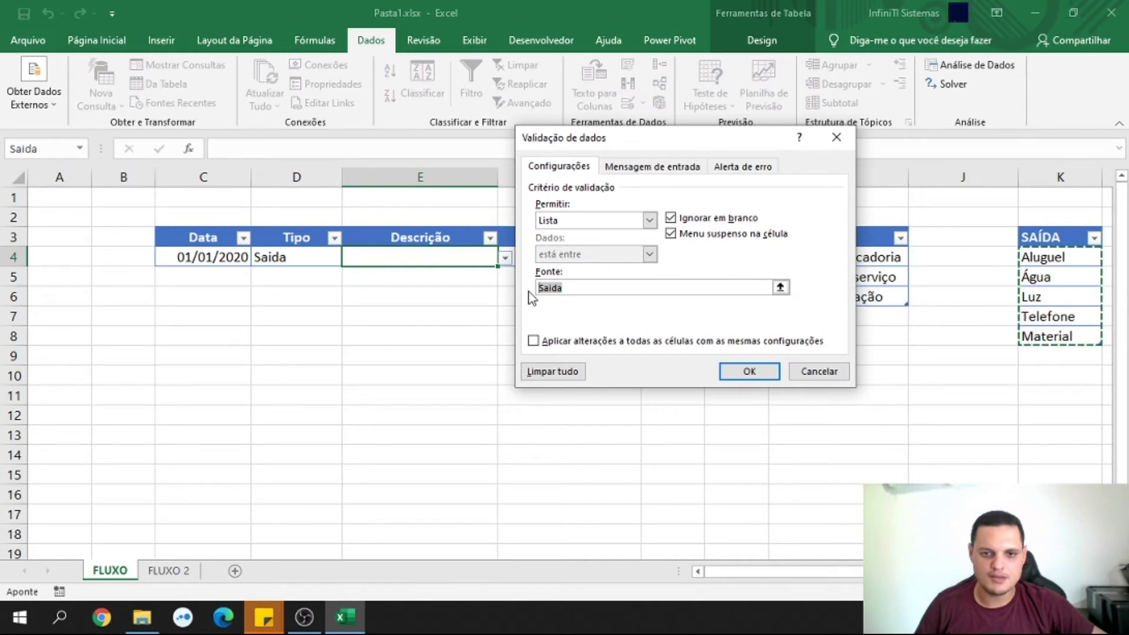
{"action": "type", "text": "="}
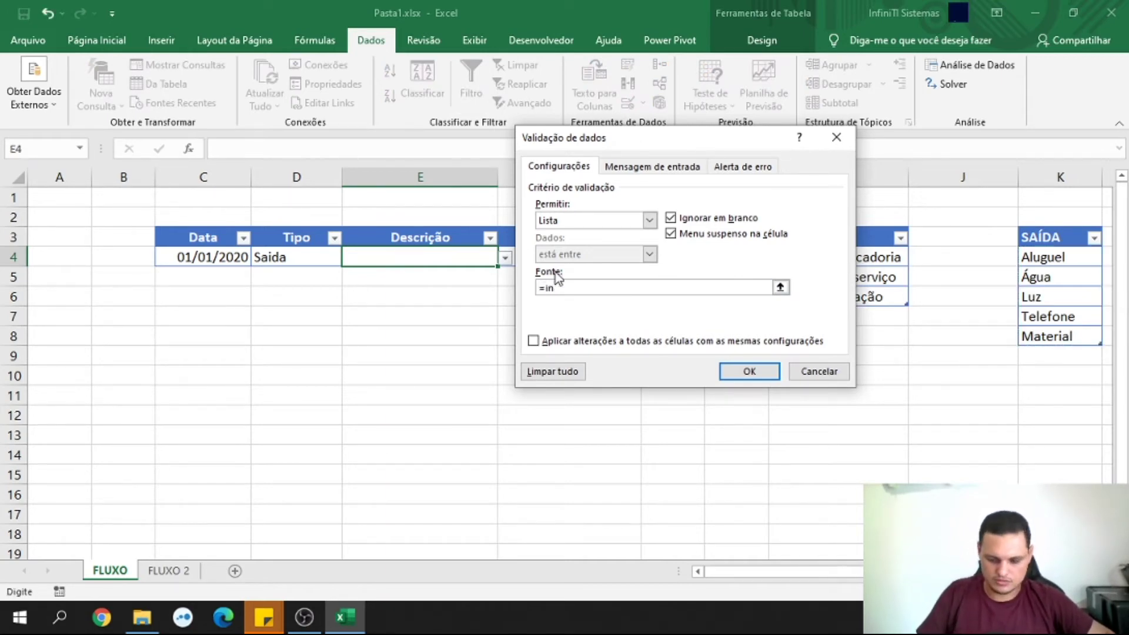
{"action": "type", "text": "INDIRETO("}
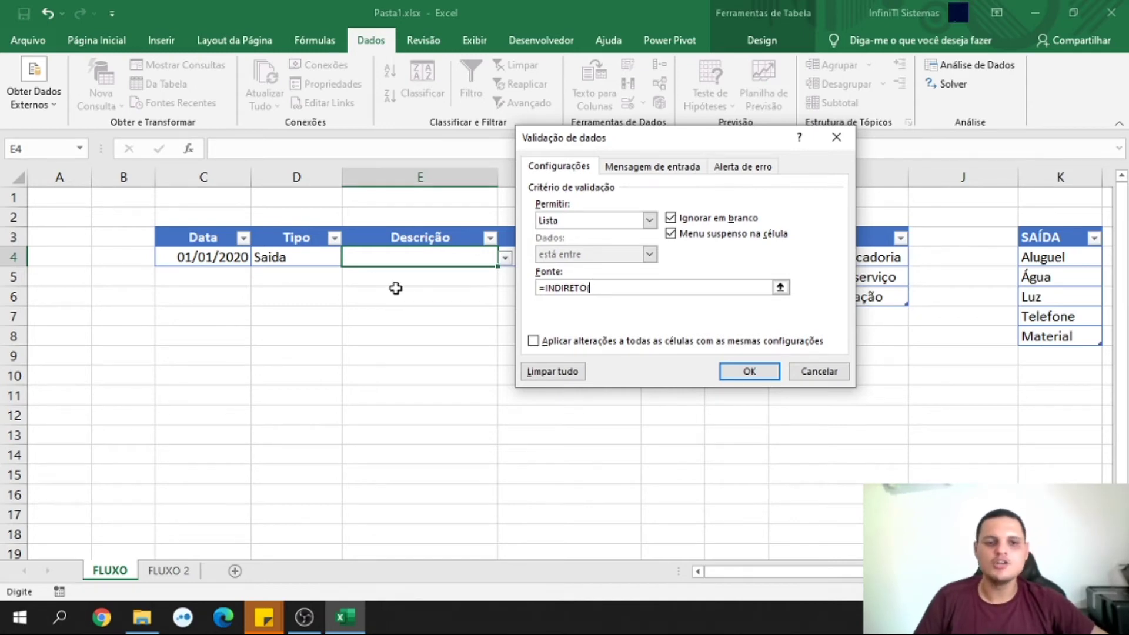
{"action": "left_click", "coordinate": [288, 258]}
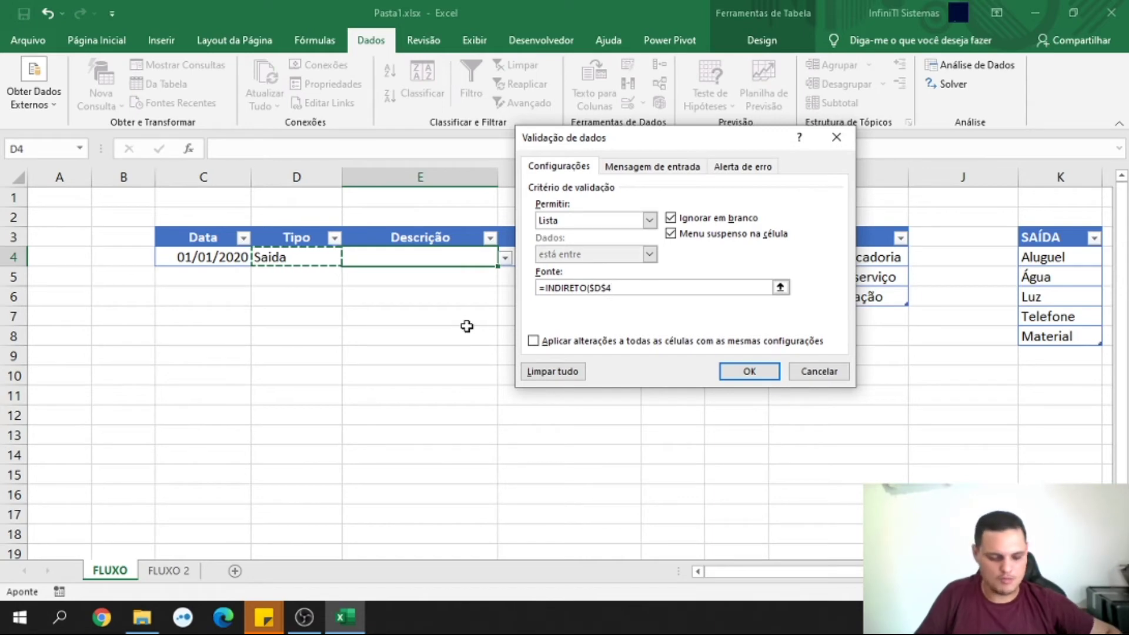
{"action": "type", "text": ")"}
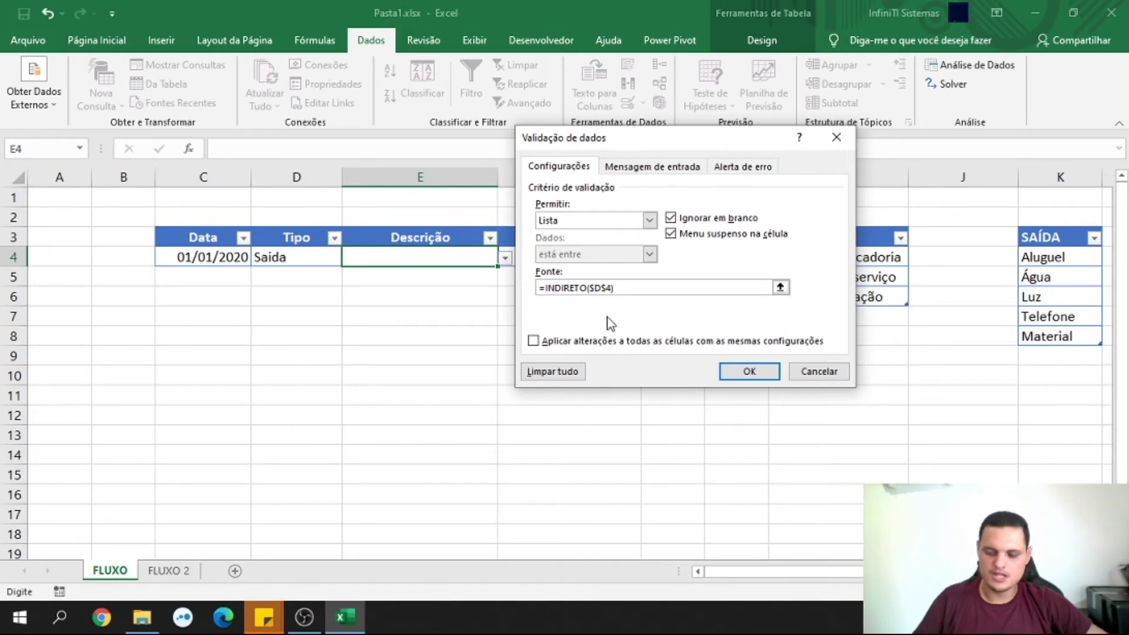
Make the row reference relative so the validation source reads =INDIRETO($D4), and apply the validation
{"action": "key", "text": "BackSpace"}
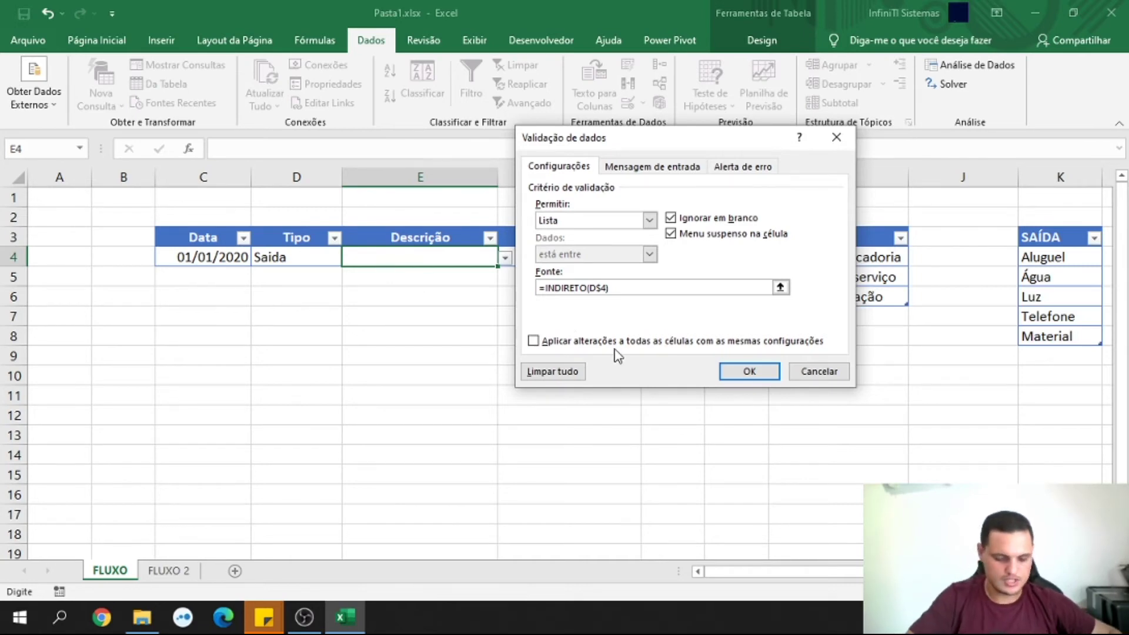
{"action": "type", "text": "$"}
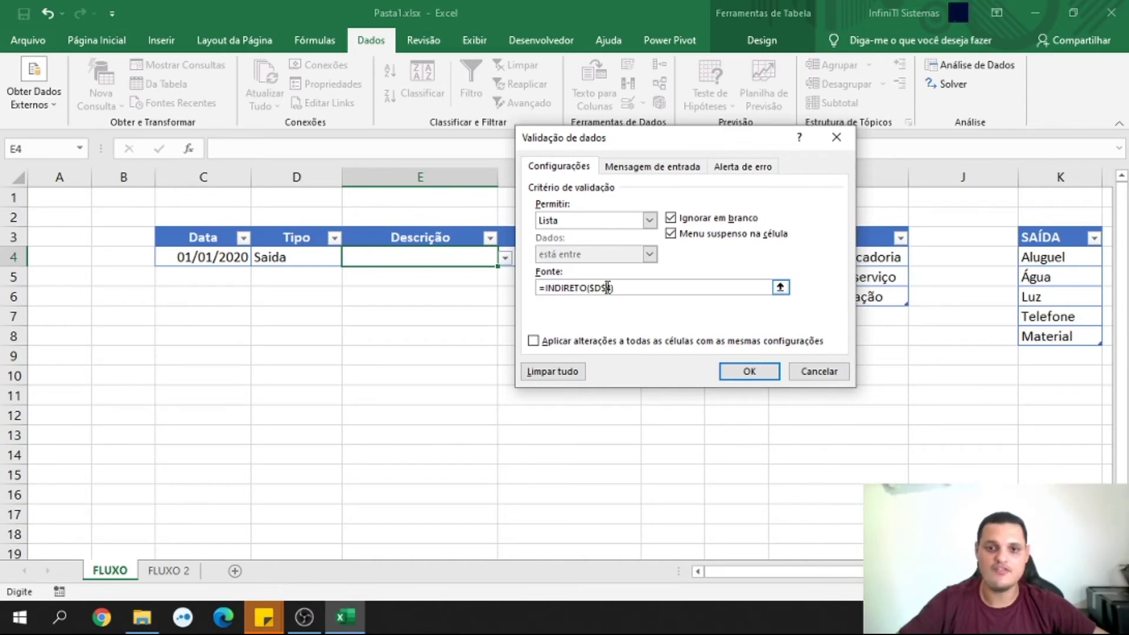
{"action": "key", "text": "BackSpace"}
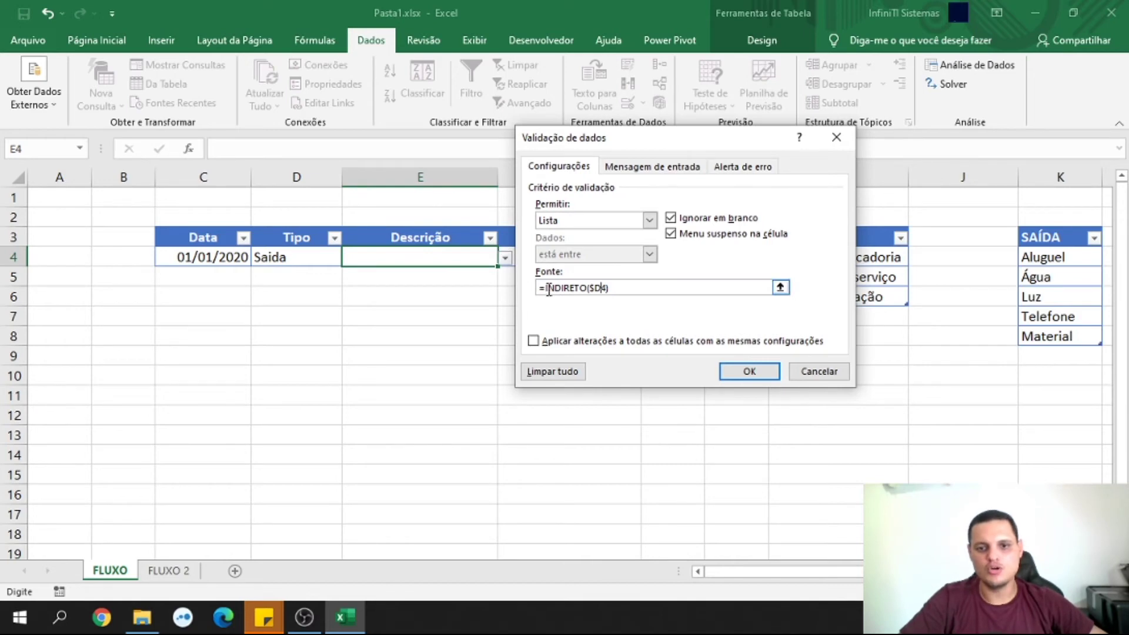
{"action": "left_click", "coordinate": [749, 372]}
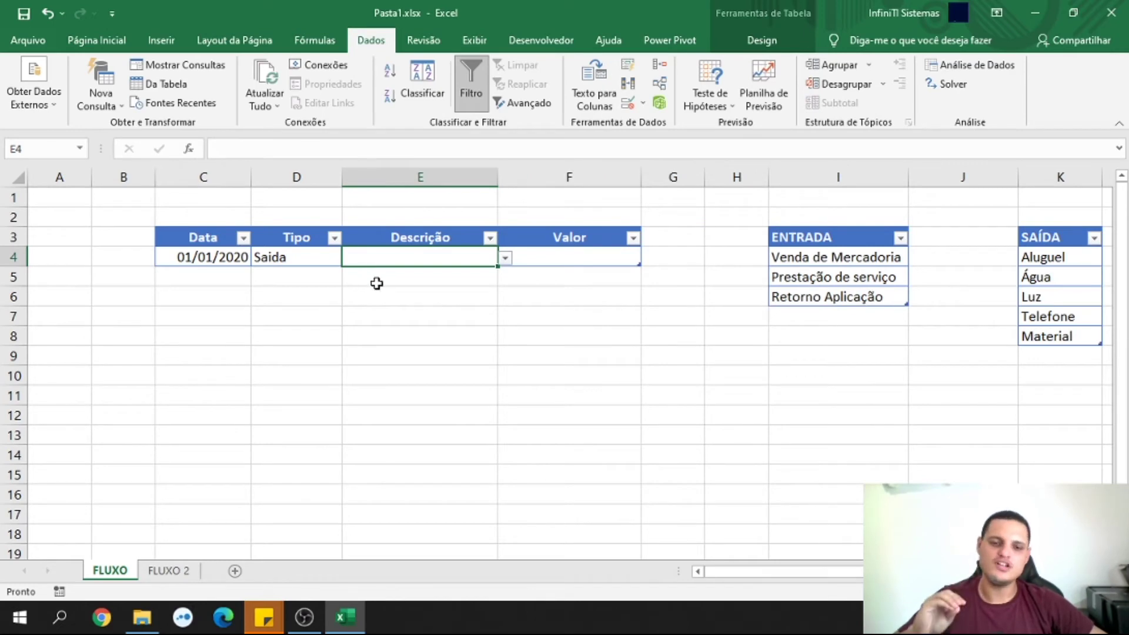
Check the Descrição options offered in E4 for Saida, and change the Tipo cell D4 to Entrada
{"action": "left_click", "coordinate": [505, 260]}
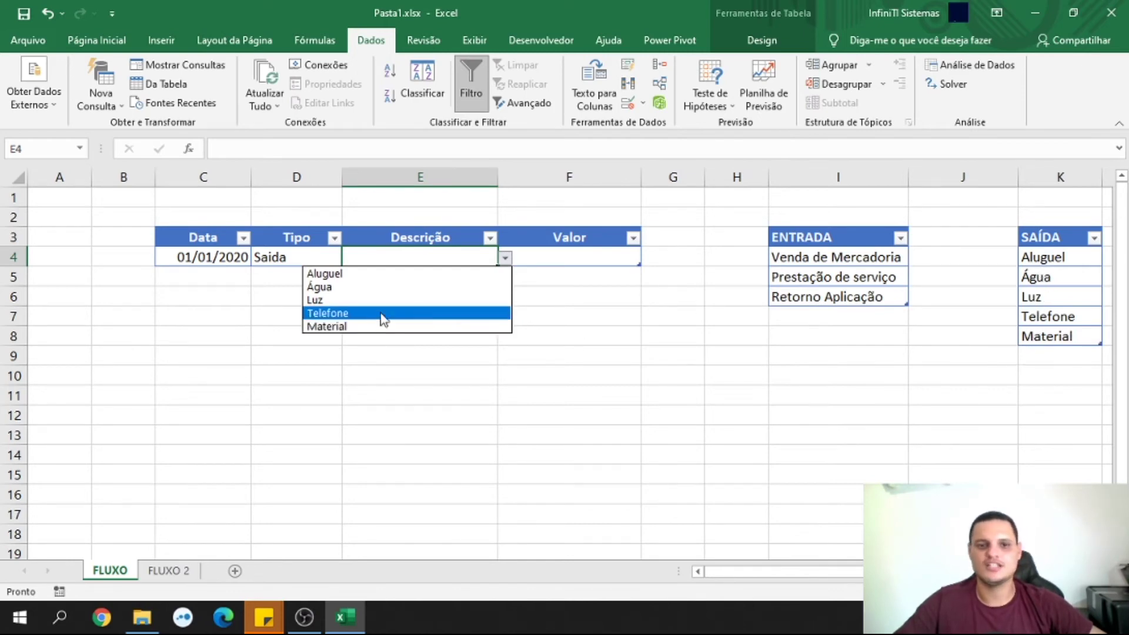
{"action": "key", "text": "Escape"}
{"action": "left_click", "coordinate": [300, 259]}
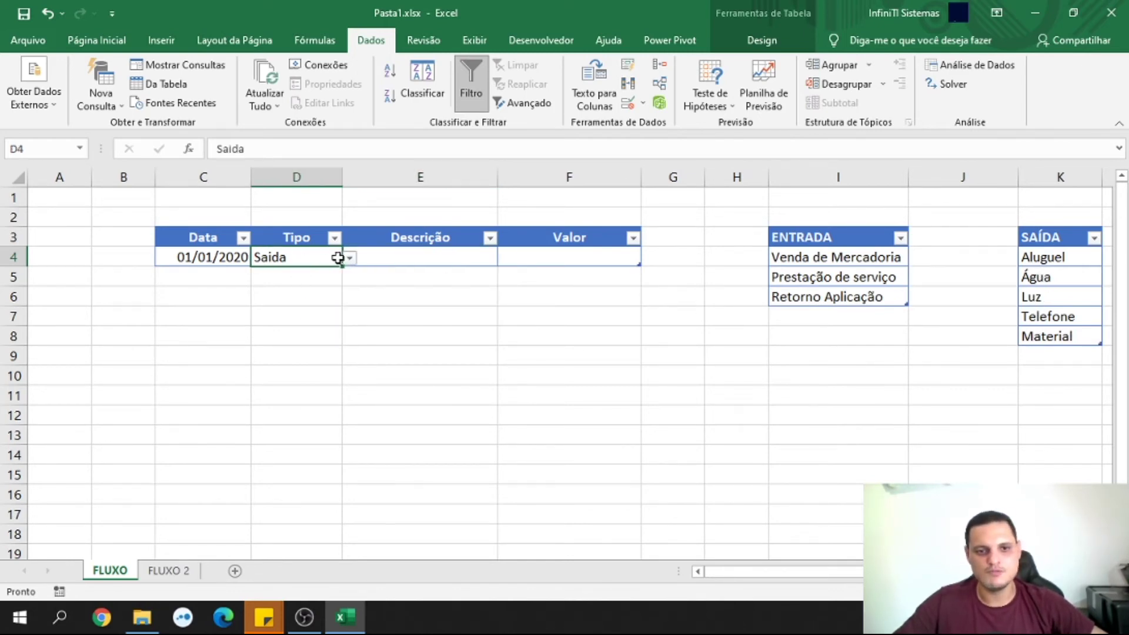
{"action": "left_click", "coordinate": [350, 258]}
{"action": "left_click", "coordinate": [306, 274]}
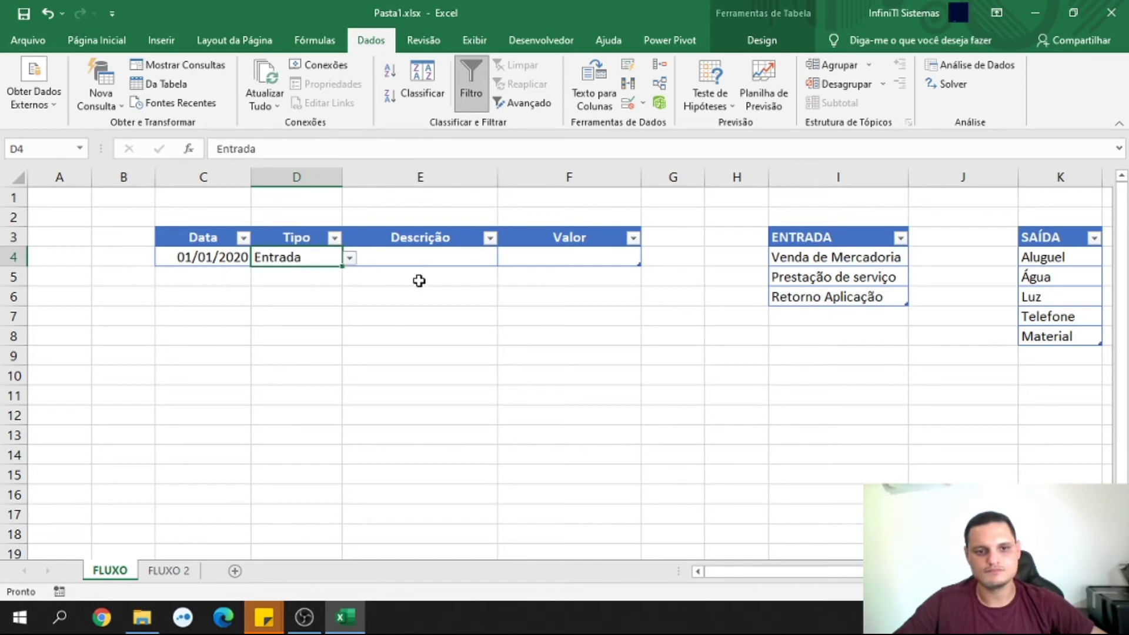
Choose Venda de Mercadoria as the Descrição in E4 and check the other options offered for Entrada
{"action": "left_click", "coordinate": [483, 262]}
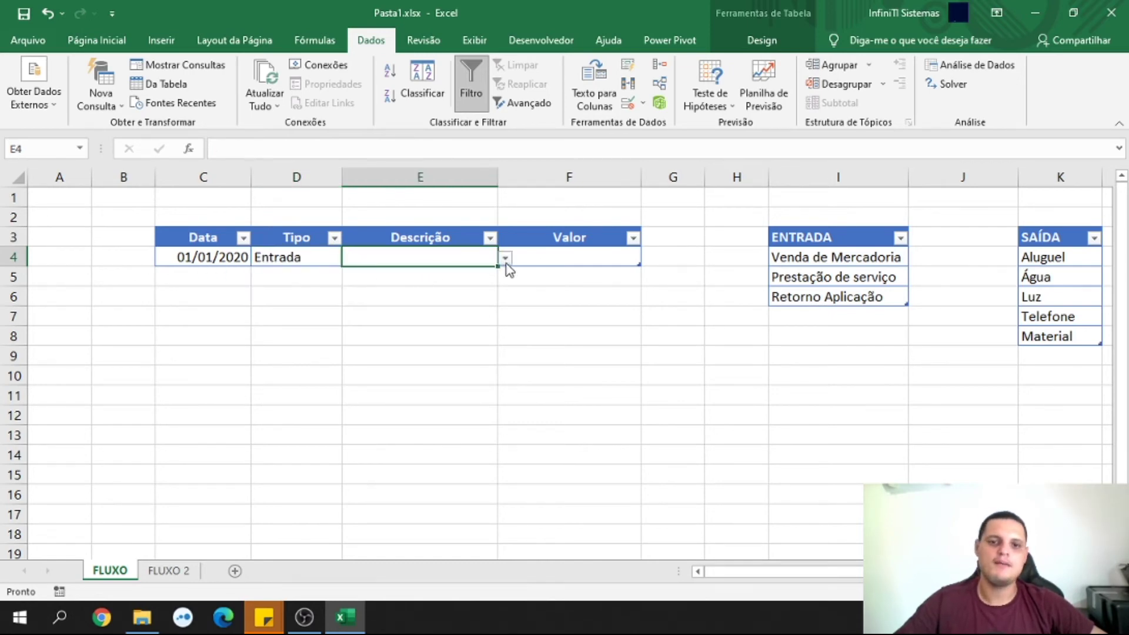
{"action": "left_click", "coordinate": [505, 260]}
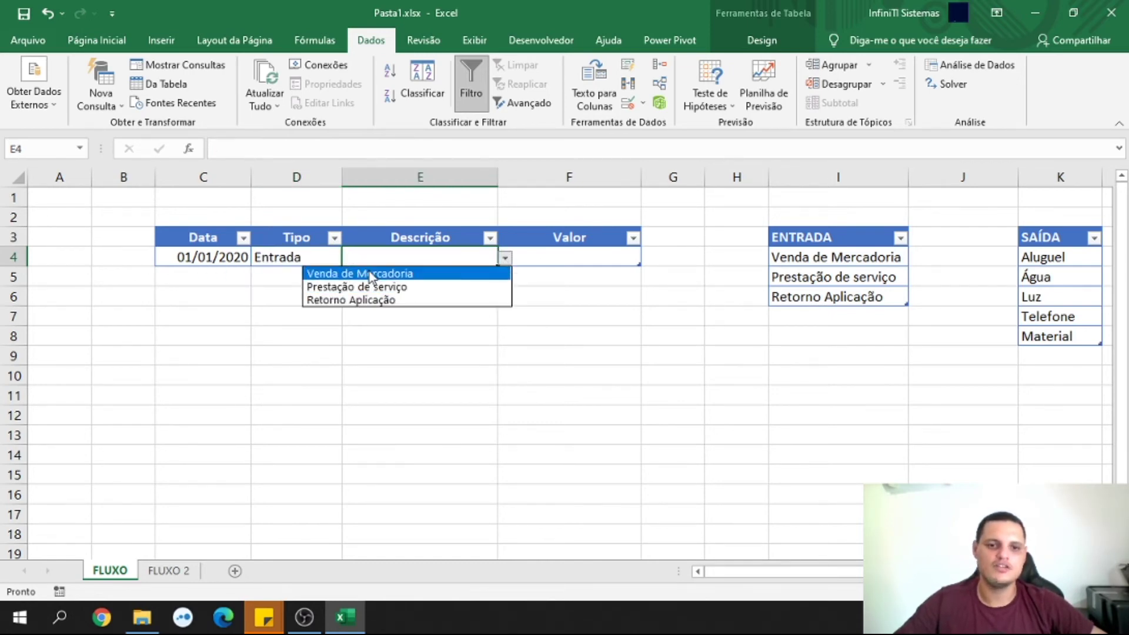
{"action": "left_click", "coordinate": [372, 274]}
{"action": "left_click", "coordinate": [504, 259]}
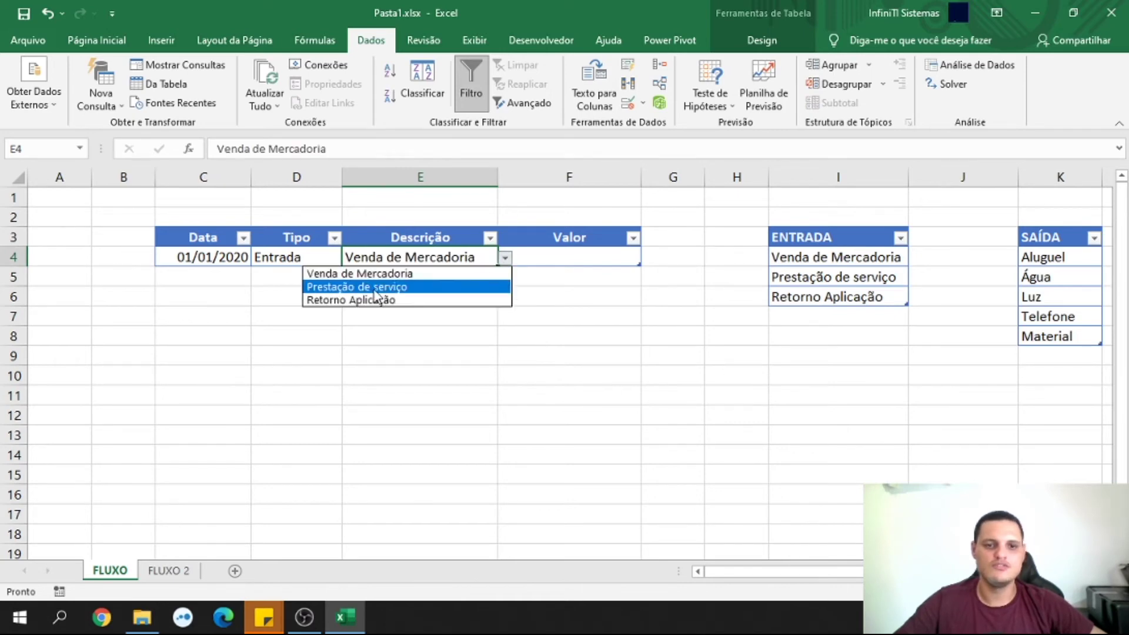
{"action": "left_click", "coordinate": [420, 356]}
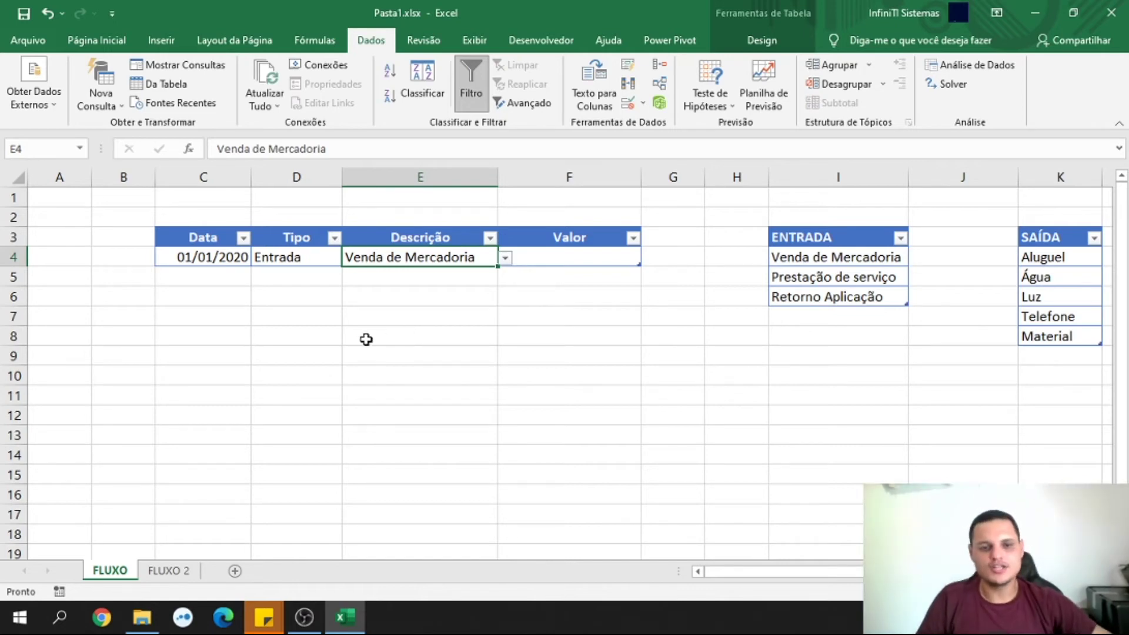
Add a new row to the cash-flow table by entering the date 01/02/2020 in C5
{"action": "left_click", "coordinate": [202, 276]}
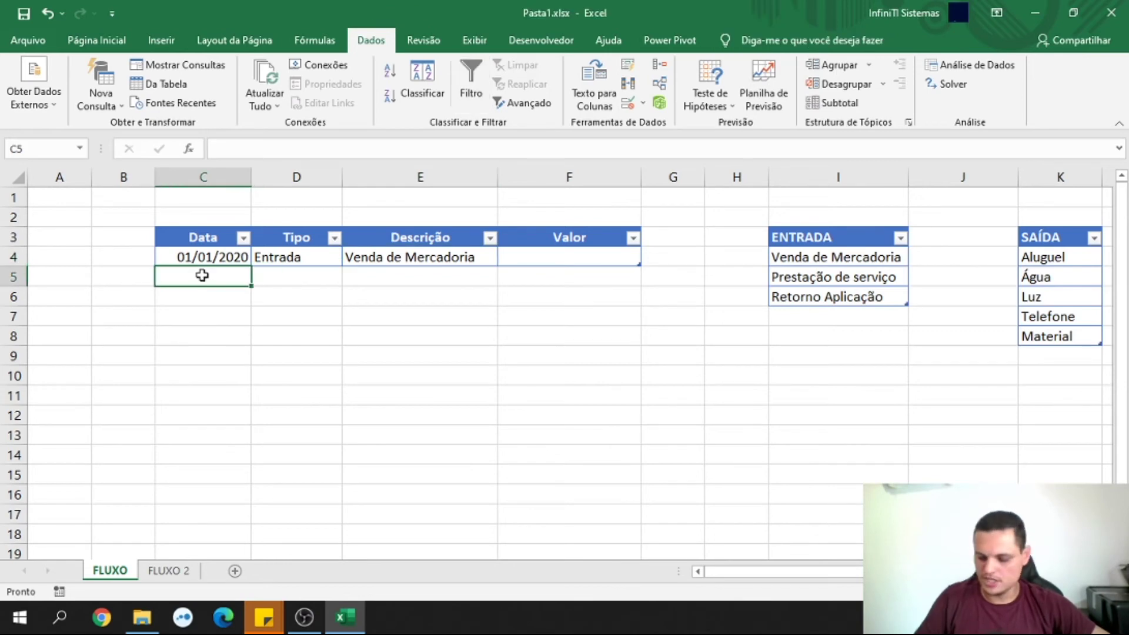
{"action": "type", "text": "01/0"}
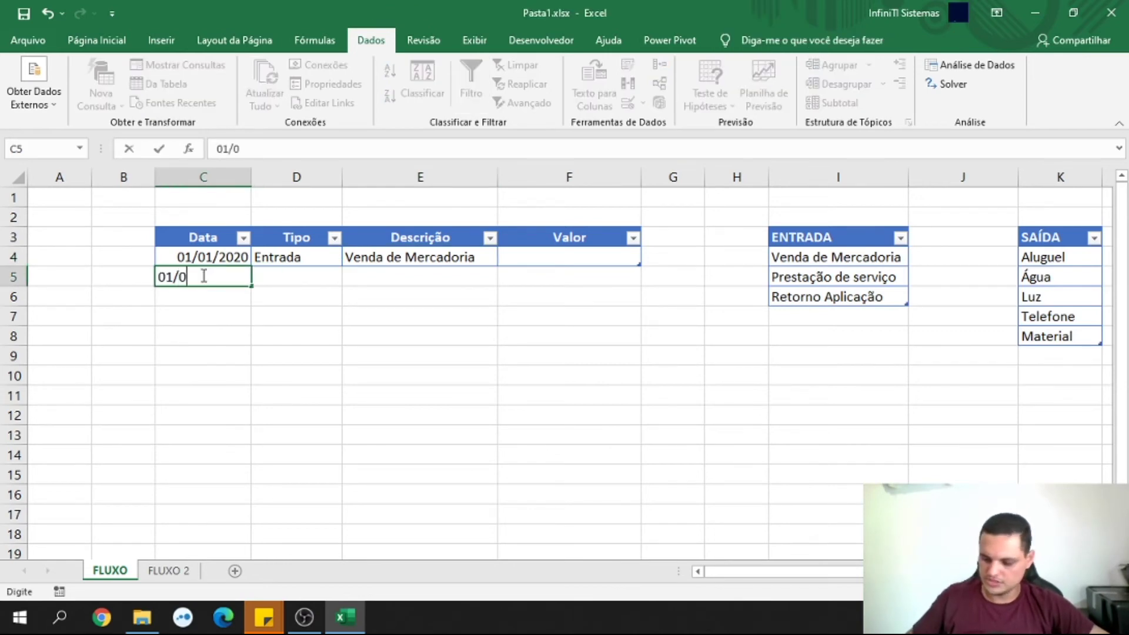
{"action": "type", "text": "2/2020"}
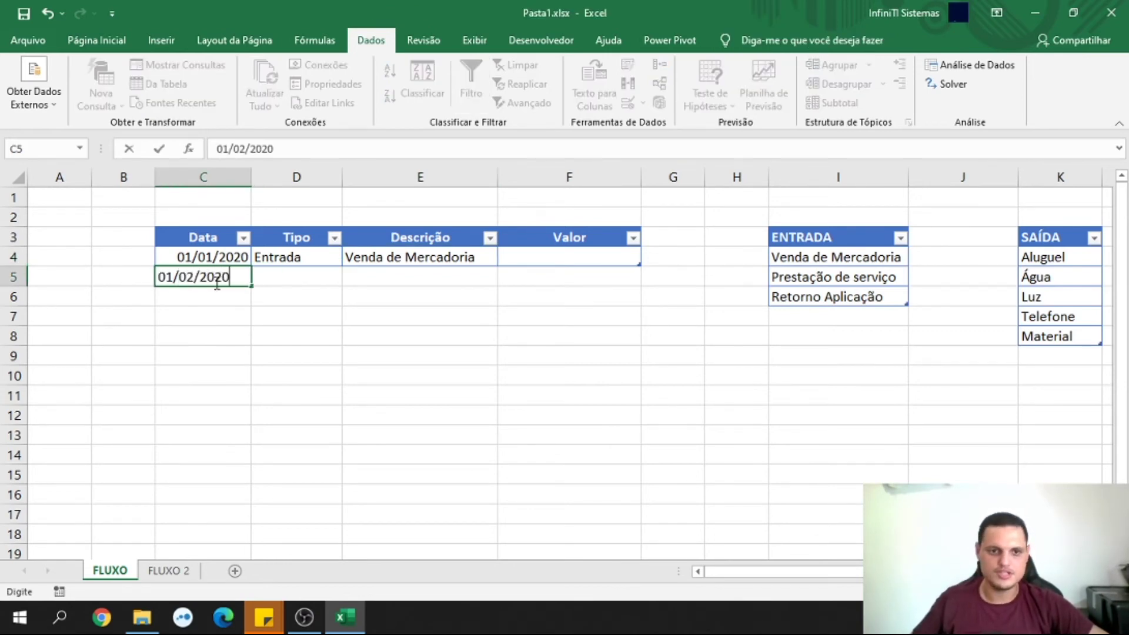
{"action": "key", "text": "Return"}
Set the Tipo of the new row in D5 to Saida from its dropdown list
{"action": "left_click", "coordinate": [292, 278]}
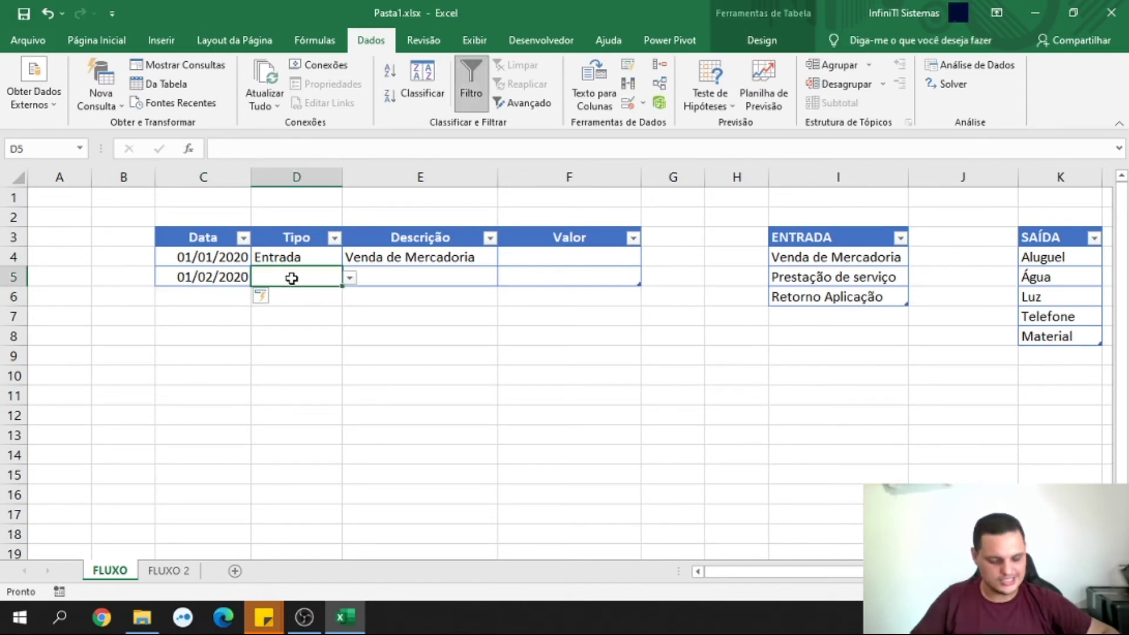
{"action": "type", "text": "SA"}
{"action": "key", "text": "BackSpace"}
{"action": "key", "text": "BackSpace"}
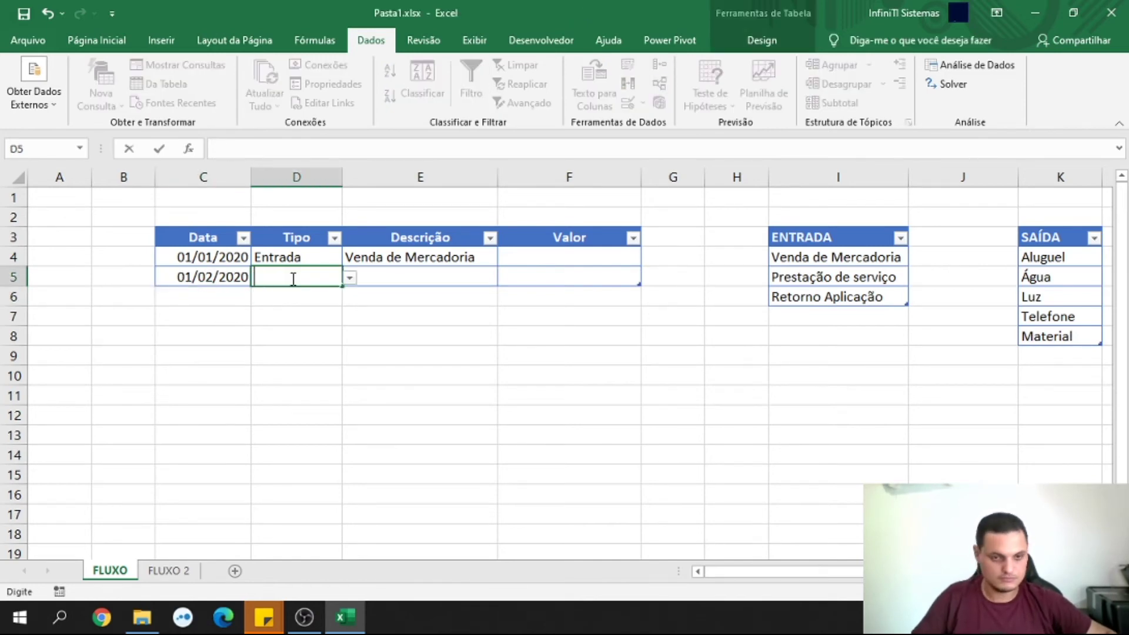
{"action": "left_click", "coordinate": [350, 277]}
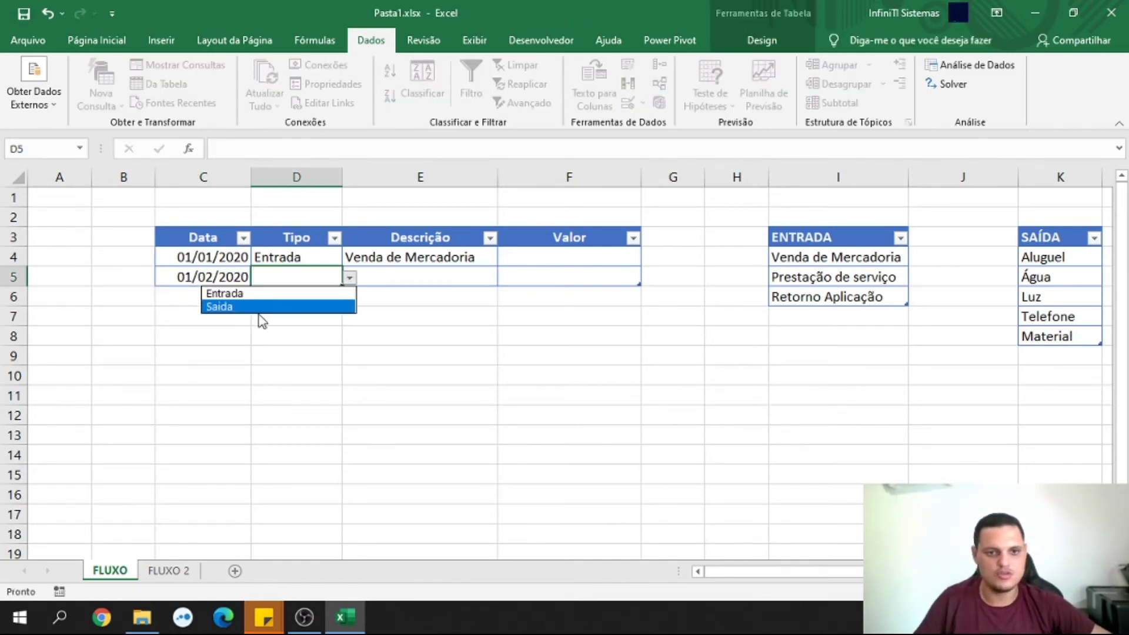
{"action": "left_click", "coordinate": [254, 308]}
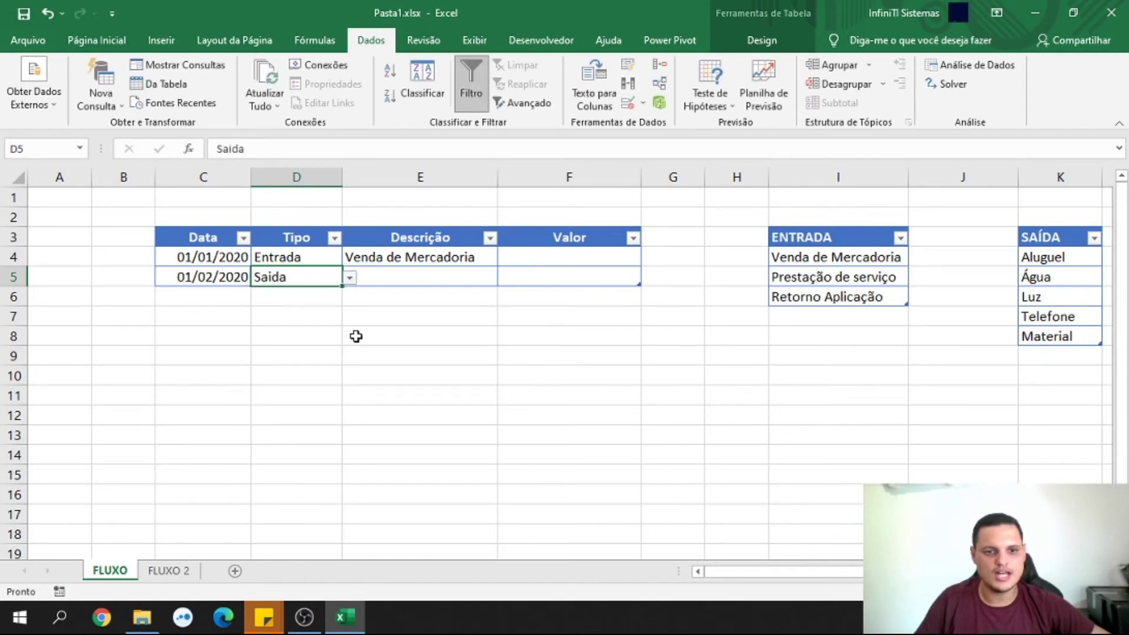
Choose Água as the Descrição in E5 from the options offered for Saida
{"action": "left_click", "coordinate": [459, 277]}
{"action": "left_click", "coordinate": [507, 279]}
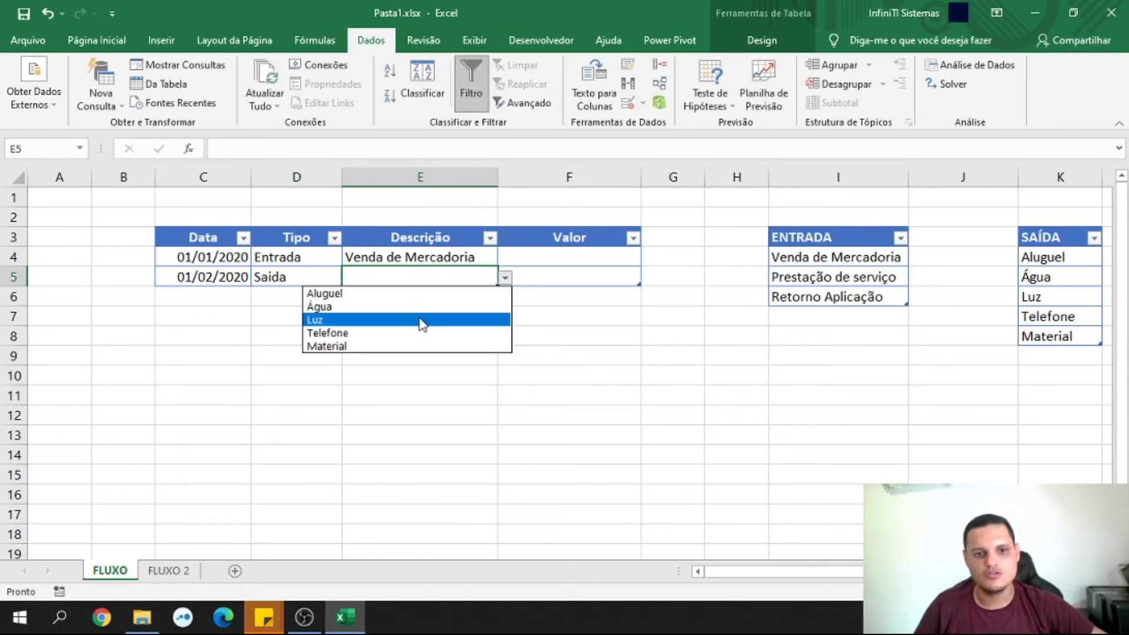
{"action": "left_click", "coordinate": [360, 310]}
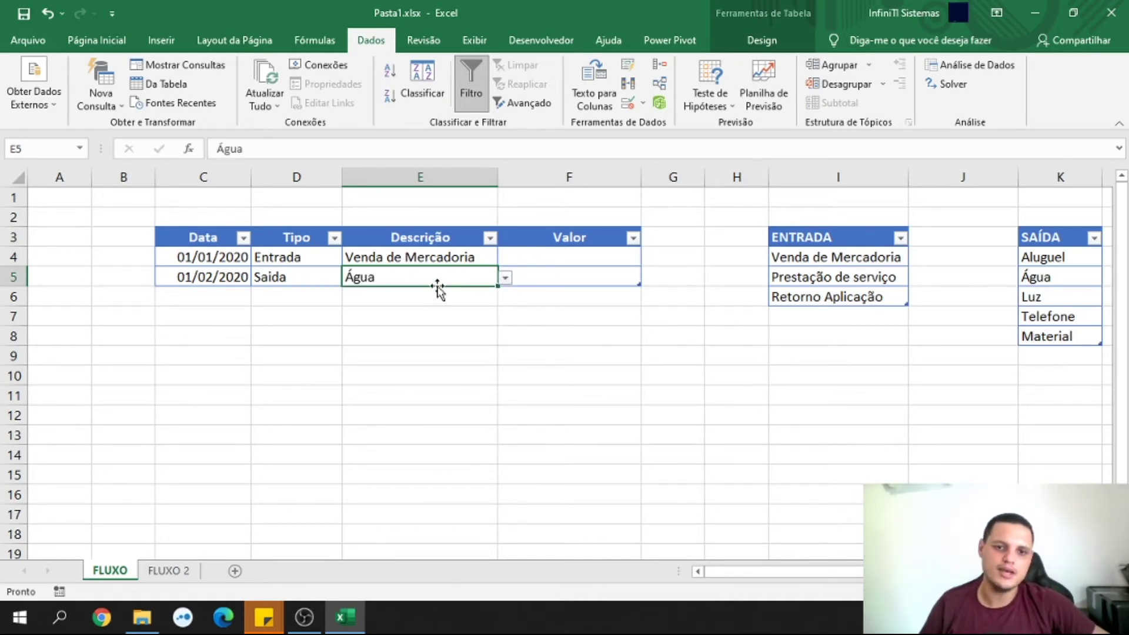
Switch the Tipo in D5 to Entrada, check the Descrição options offered in E5, and set D5 back to Saida
{"action": "left_click", "coordinate": [417, 258]}
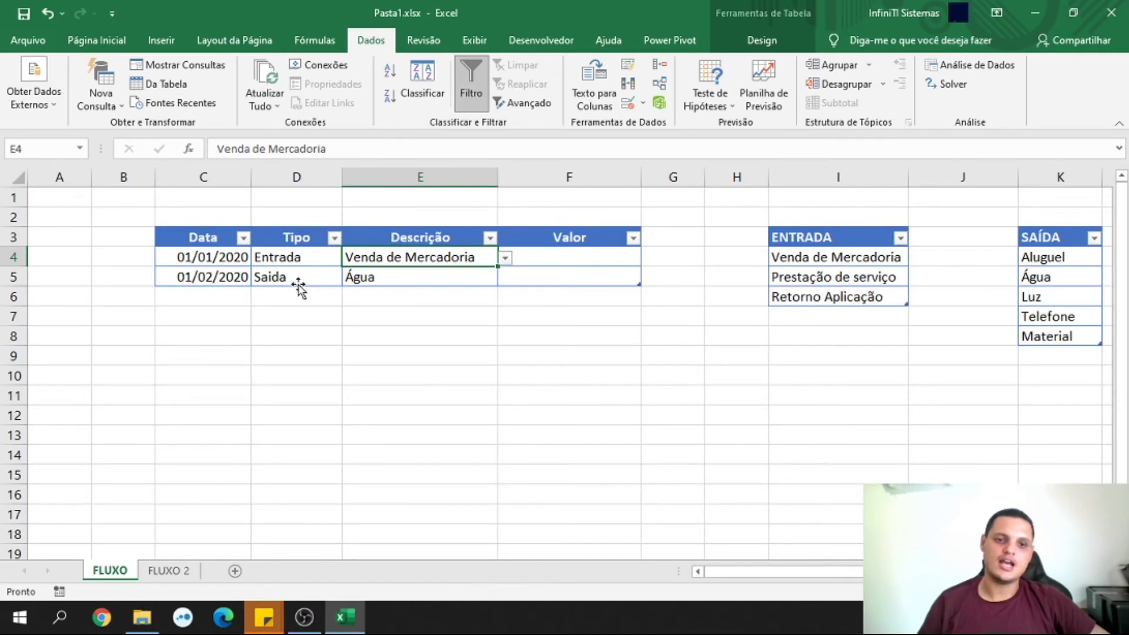
{"action": "left_click", "coordinate": [278, 280]}
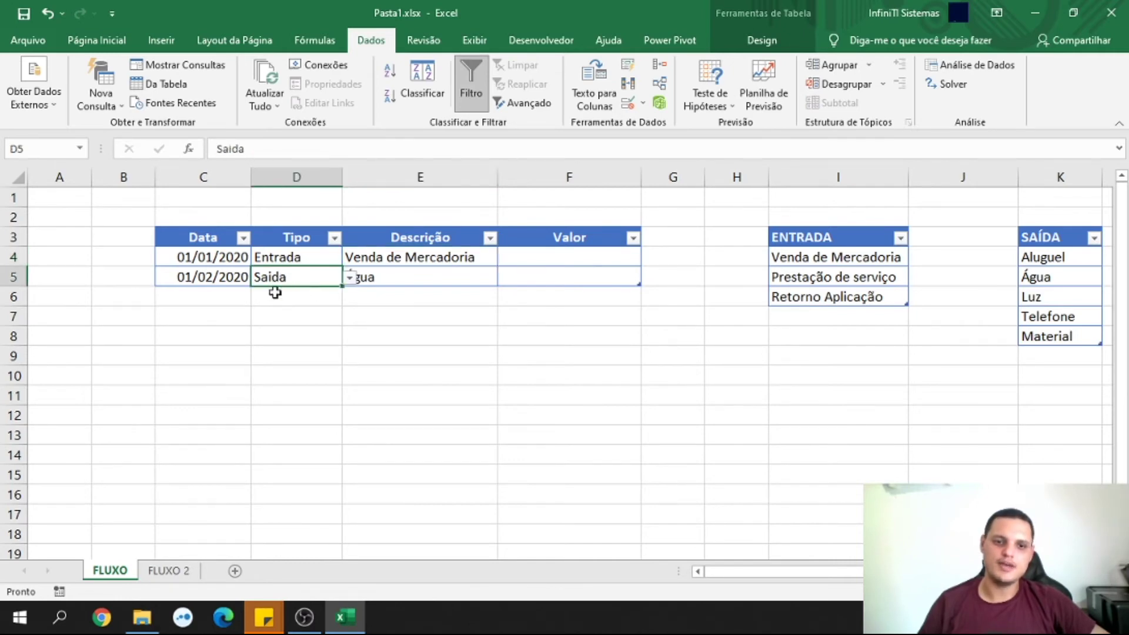
{"action": "left_click", "coordinate": [348, 281]}
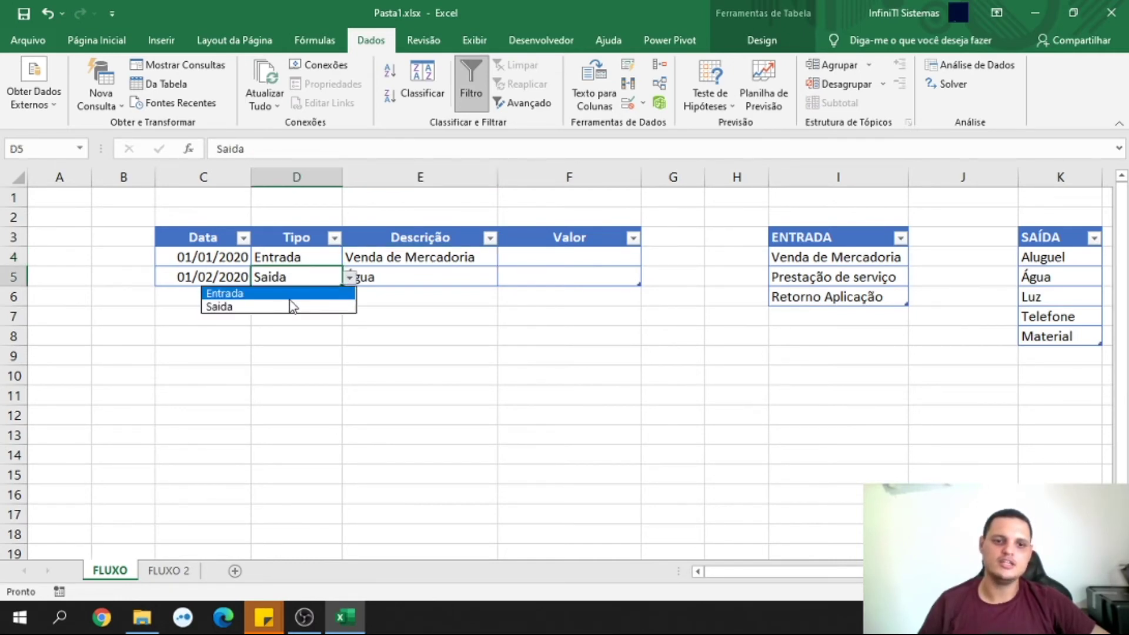
{"action": "left_click", "coordinate": [289, 295]}
{"action": "left_click", "coordinate": [394, 280]}
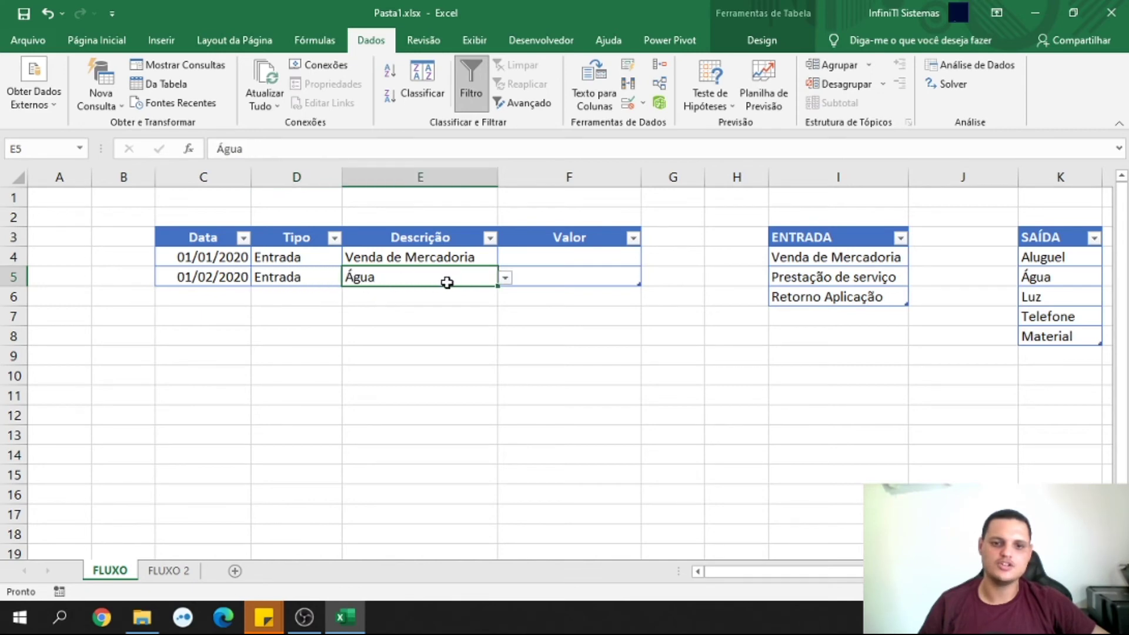
{"action": "left_click", "coordinate": [505, 279]}
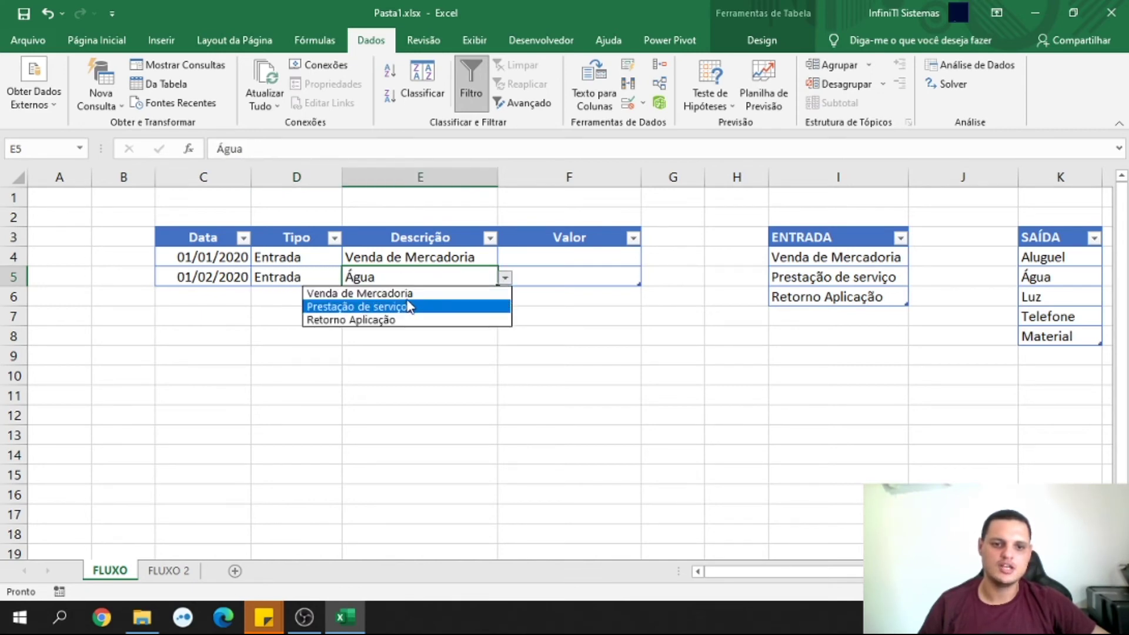
{"action": "left_click", "coordinate": [328, 278]}
{"action": "left_click", "coordinate": [333, 278]}
{"action": "left_click", "coordinate": [349, 280]}
{"action": "left_click", "coordinate": [297, 307]}
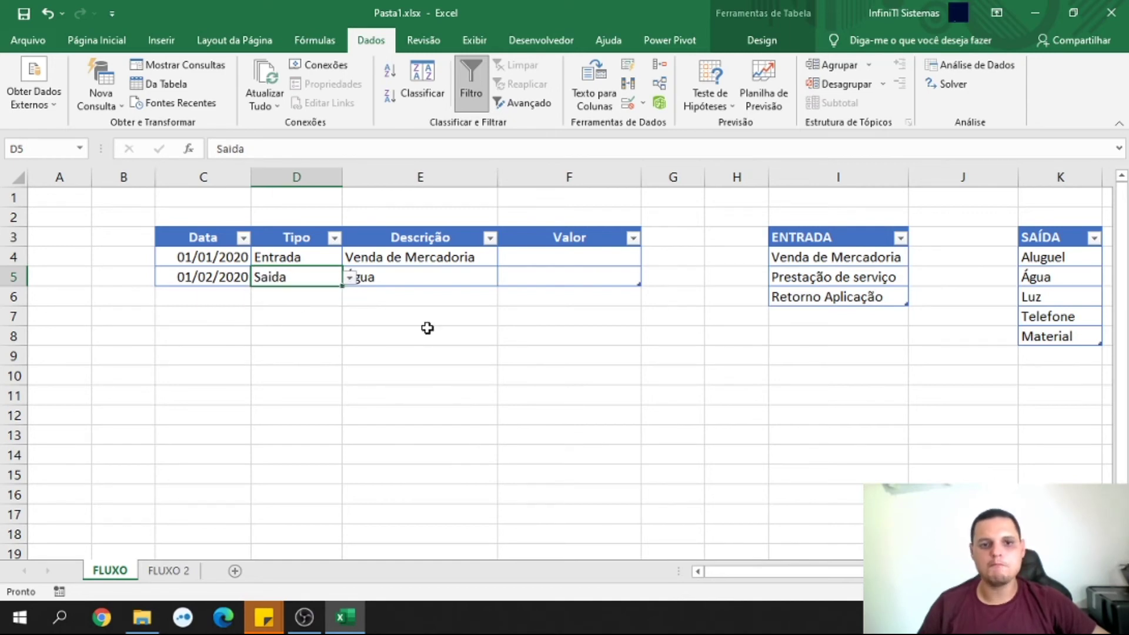
{"action": "key", "text": "ctrl+a"}
{"action": "key", "text": "ctrl+a"}
{"action": "left_click_drag", "start_coordinate": [434, 337], "coordinate": [442, 322]}
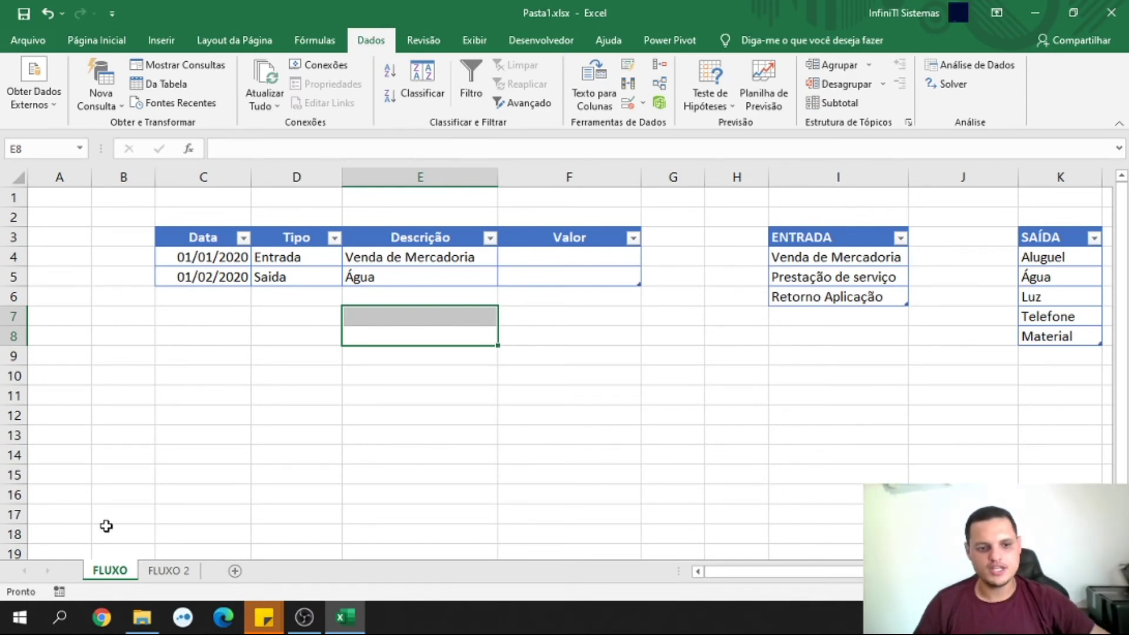
On the FLUXO 2 sheet, autofit the Data column B to its contents and narrow the empty column A
{"action": "left_click", "coordinate": [166, 570]}
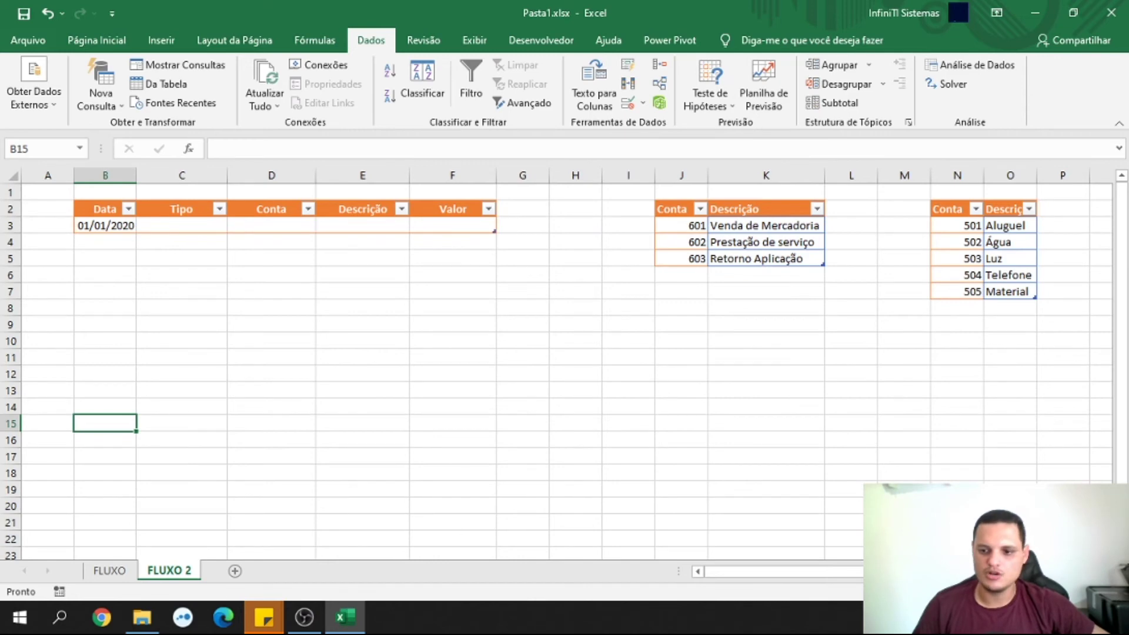
{"action": "scroll", "coordinate": [564, 365], "scroll_direction": "up", "scroll_amount": 2}
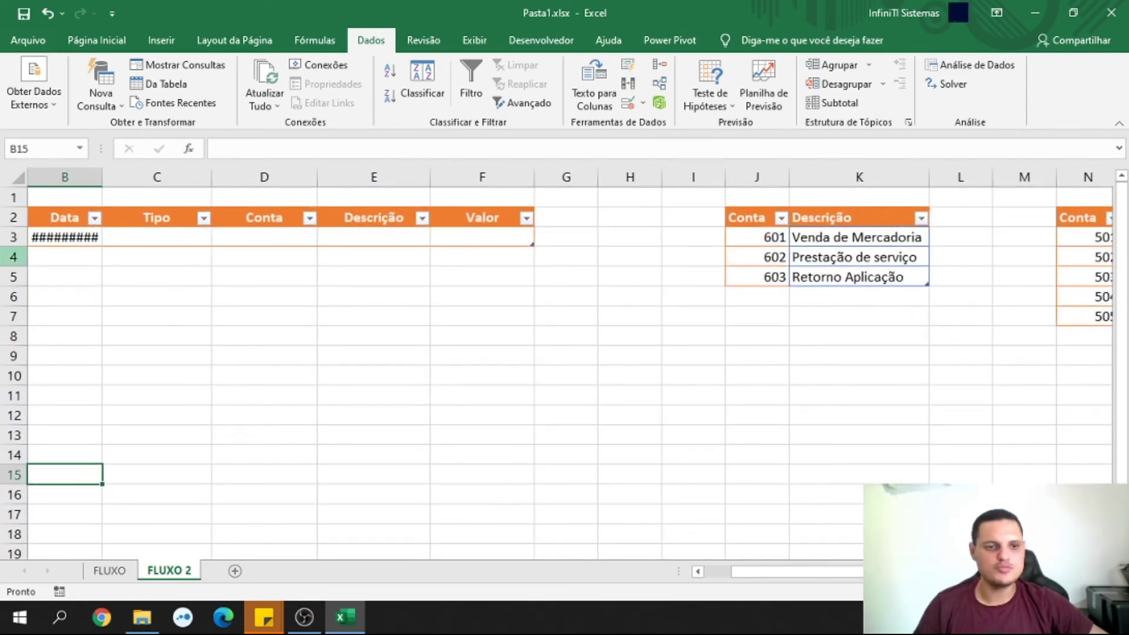
{"action": "scroll", "coordinate": [753, 564], "scroll_direction": "left", "scroll_amount": 1}
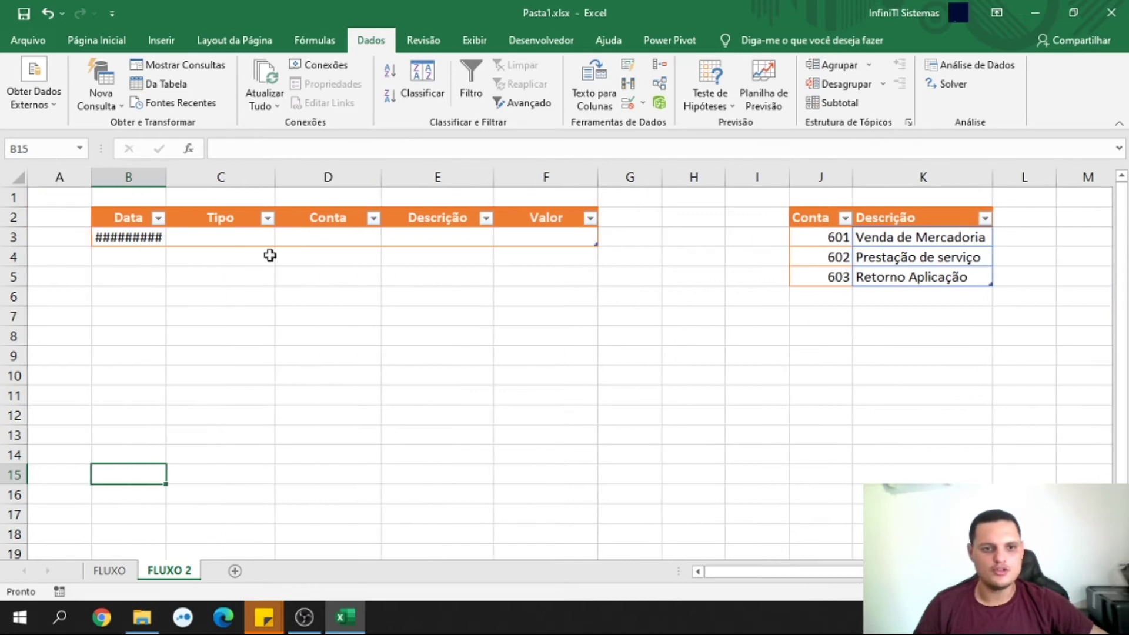
{"action": "double_click", "coordinate": [167, 172]}
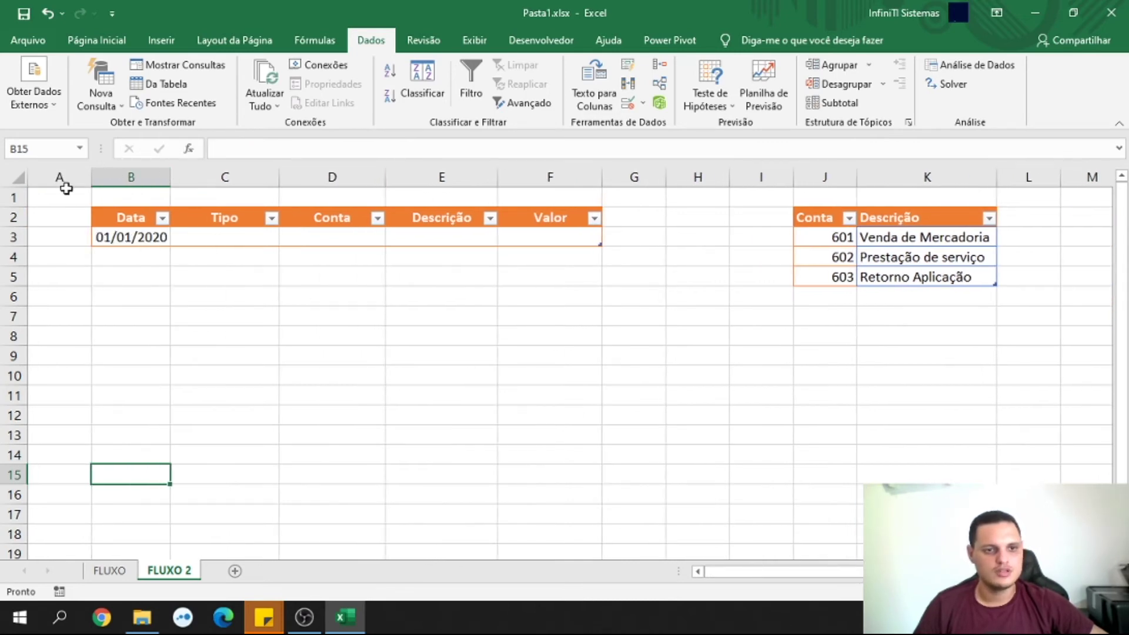
{"action": "left_click_drag", "start_coordinate": [92, 179], "coordinate": [43, 177]}
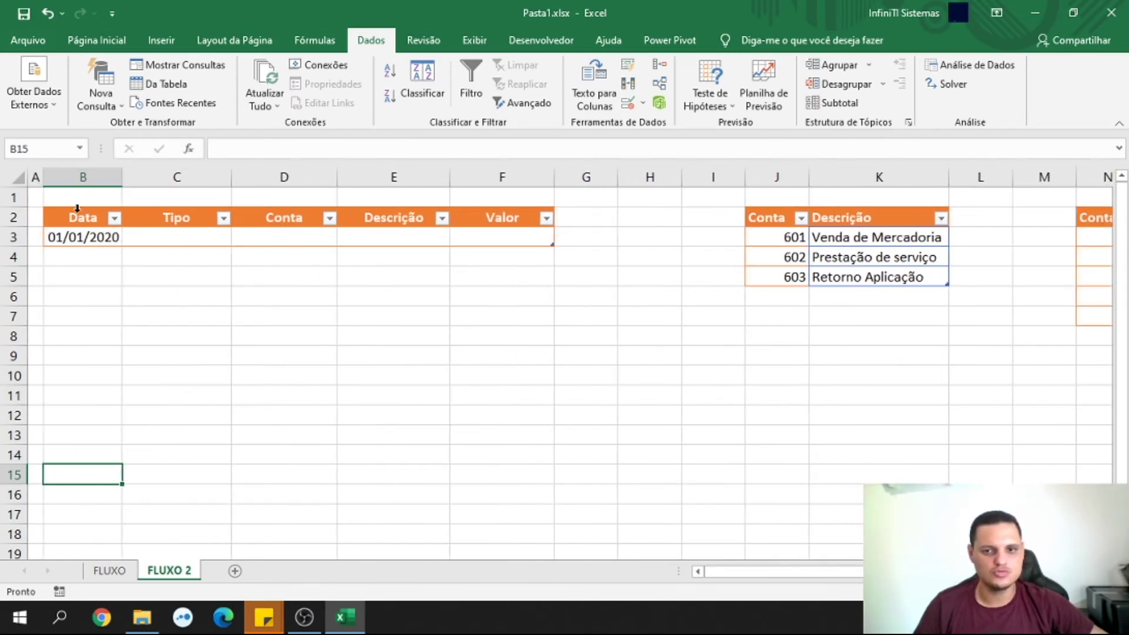
Delete the empty column L between the two account tables on the FLUXO 2 sheet
{"action": "left_click", "coordinate": [997, 178]}
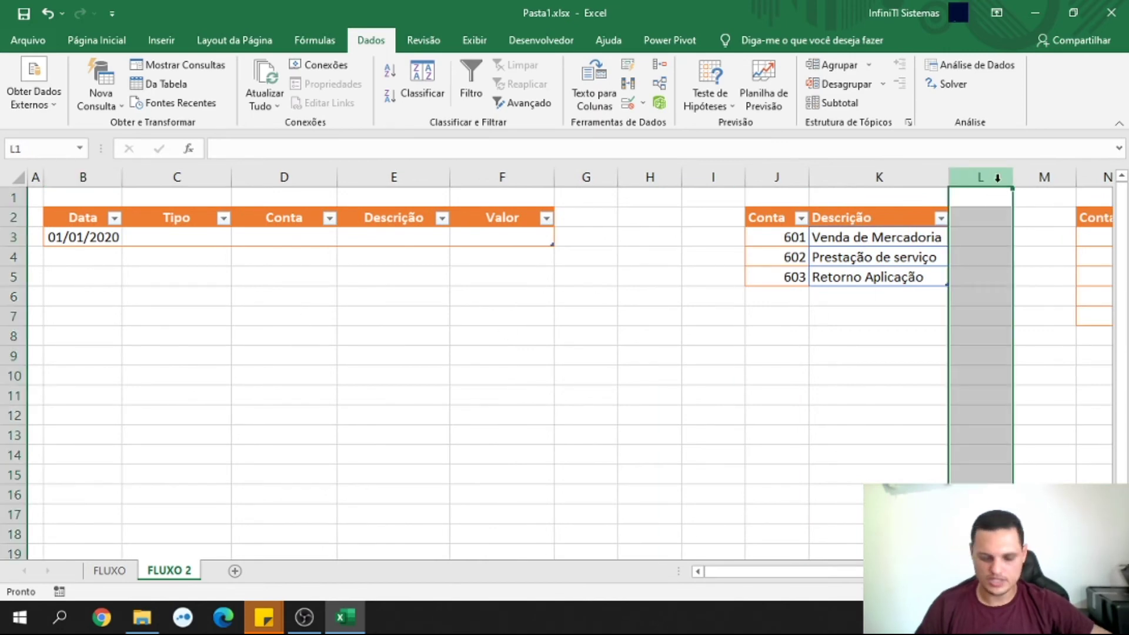
{"action": "key", "text": "ctrl+minus"}
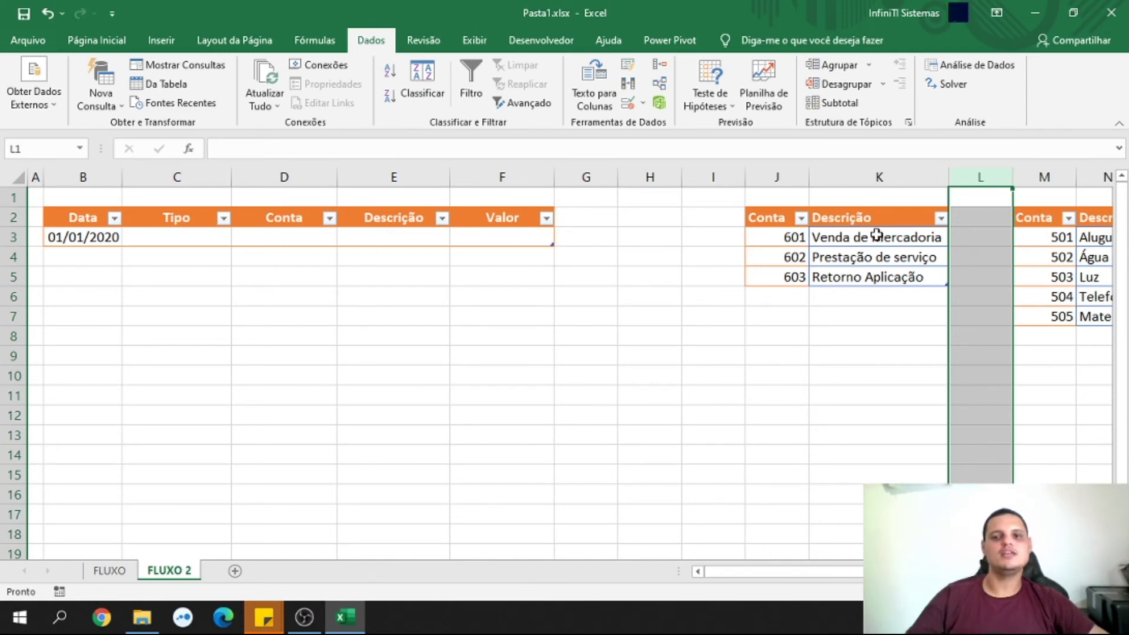
Check the name of the table in J2:K5 and label the two account tables RECEITAS in J1 and DESPESAS in M1
{"action": "left_click", "coordinate": [857, 241]}
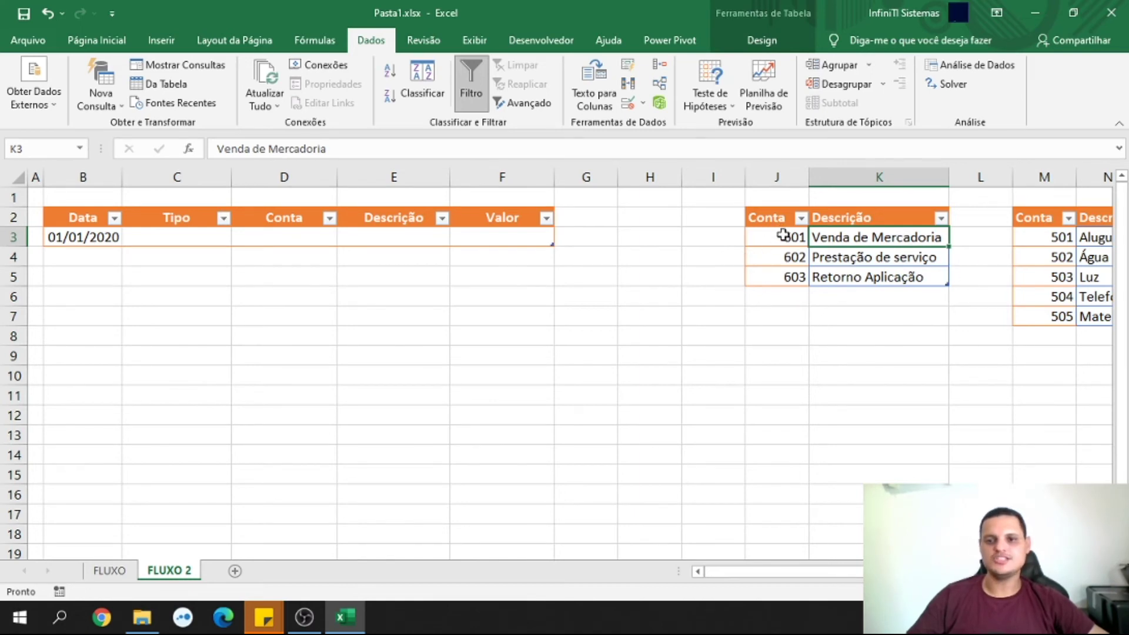
{"action": "left_click", "coordinate": [763, 41]}
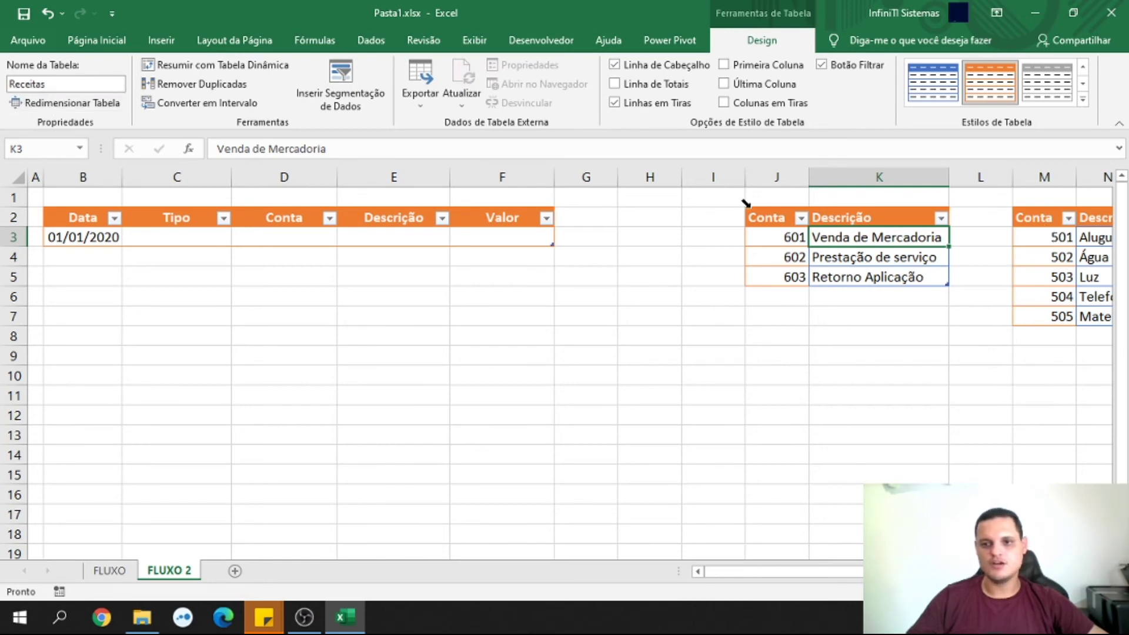
{"action": "left_click", "coordinate": [782, 199]}
{"action": "type", "text": "R"}
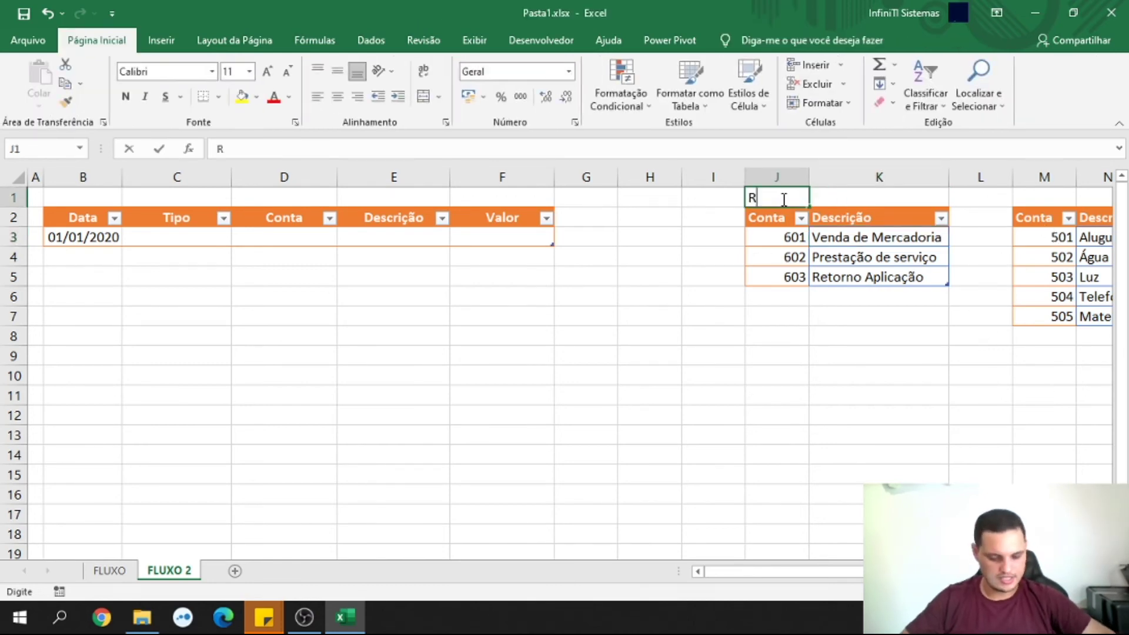
{"action": "type", "text": "ECEITAS"}
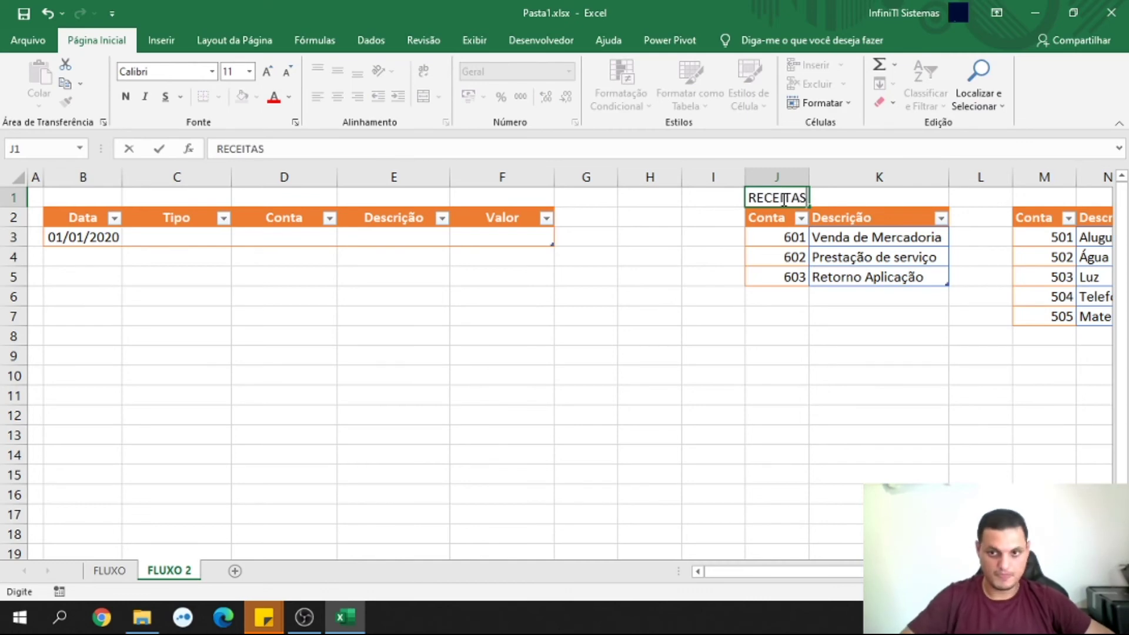
{"action": "left_click", "coordinate": [1043, 200]}
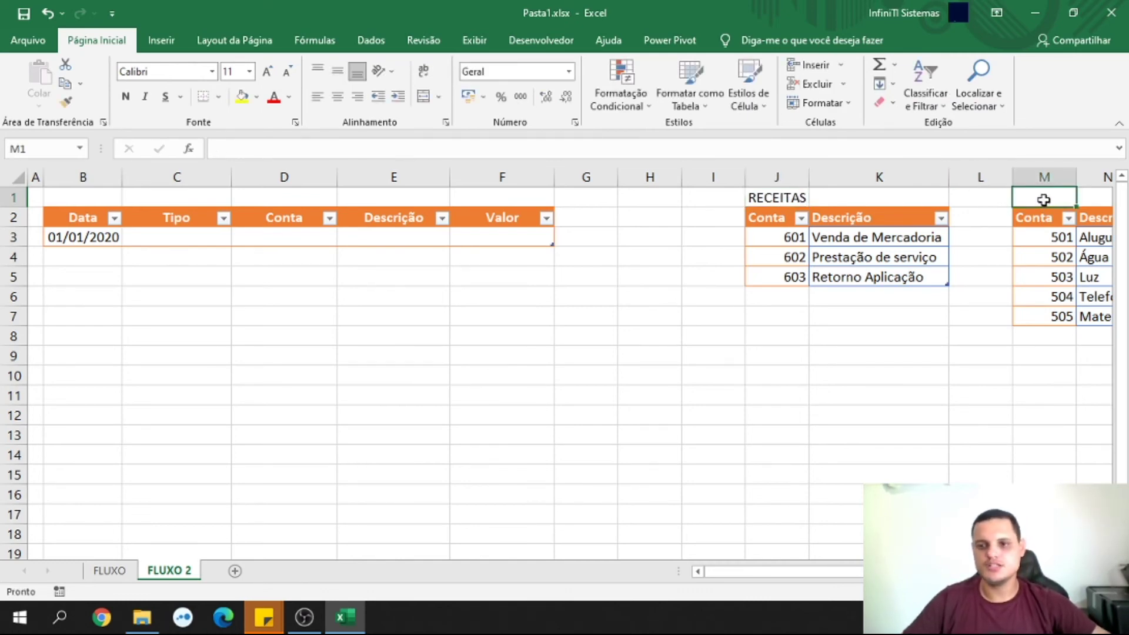
{"action": "type", "text": "DESPESAS"}
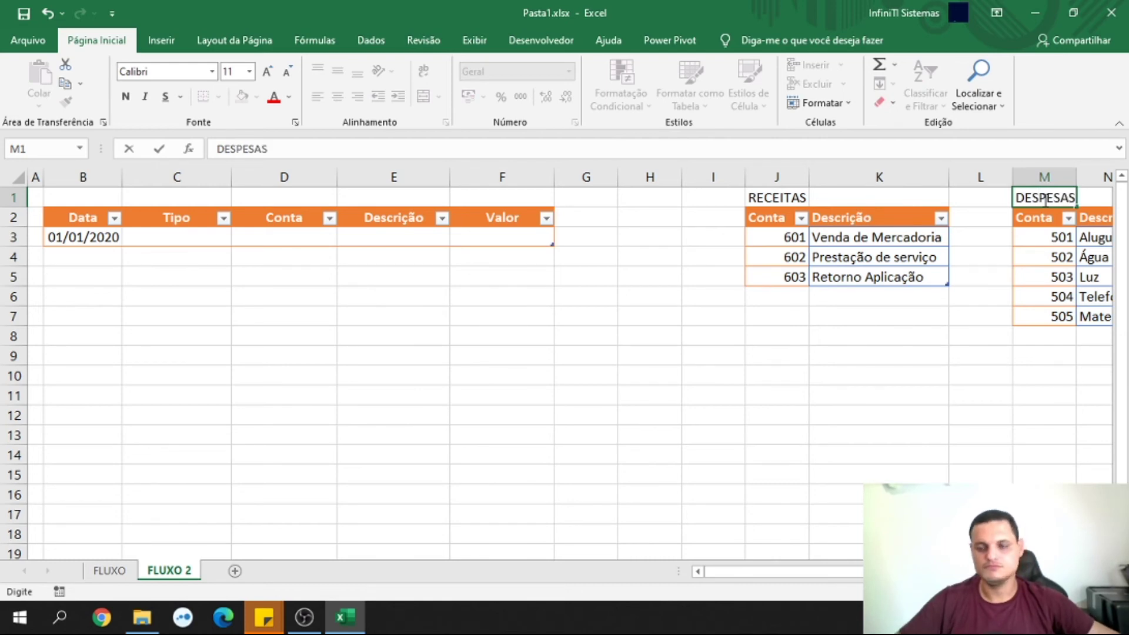
{"action": "left_click", "coordinate": [795, 237]}
Check the table names assigned to the RECEITAS and DESPESAS account tables on the FLUXO 2 sheet
{"action": "left_click_drag", "start_coordinate": [845, 225], "coordinate": [836, 263]}
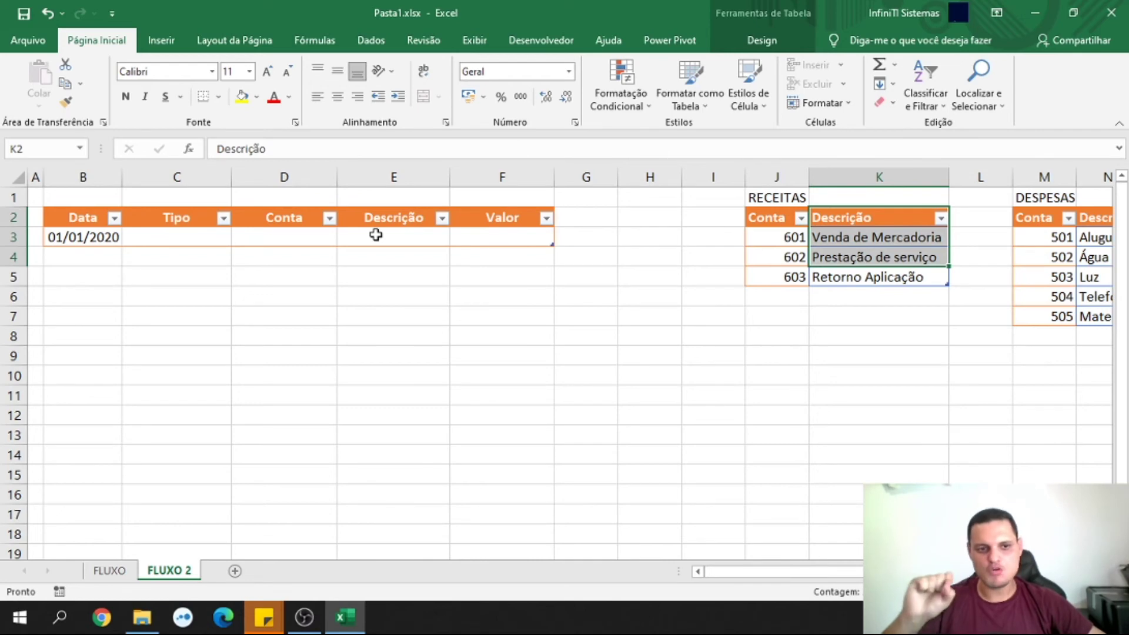
{"action": "left_click", "coordinate": [193, 236]}
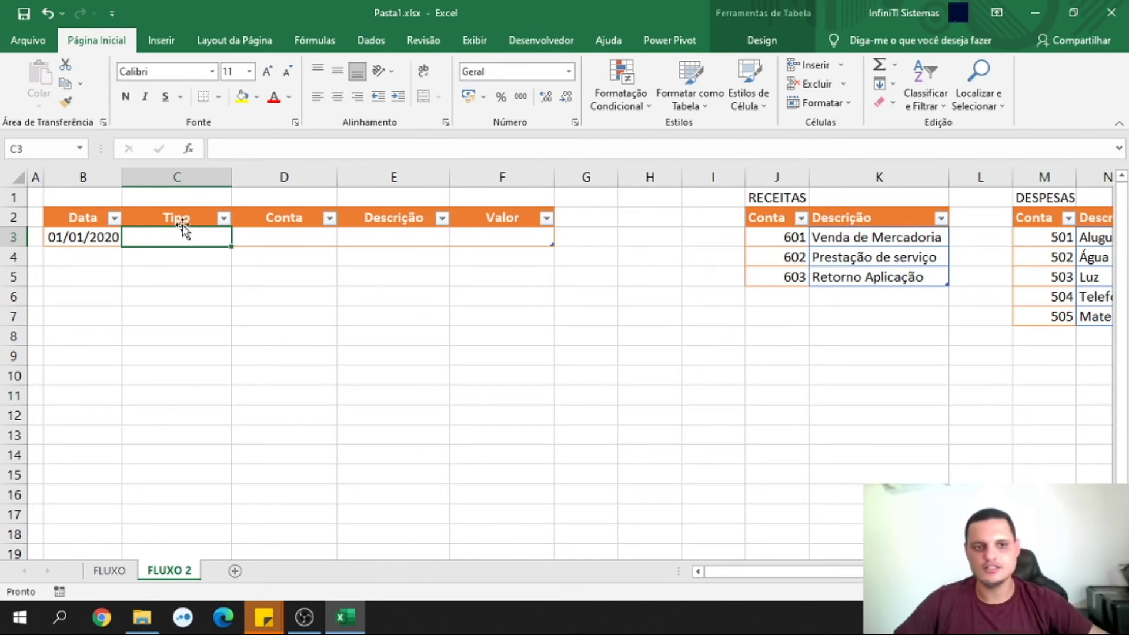
{"action": "left_click", "coordinate": [861, 220]}
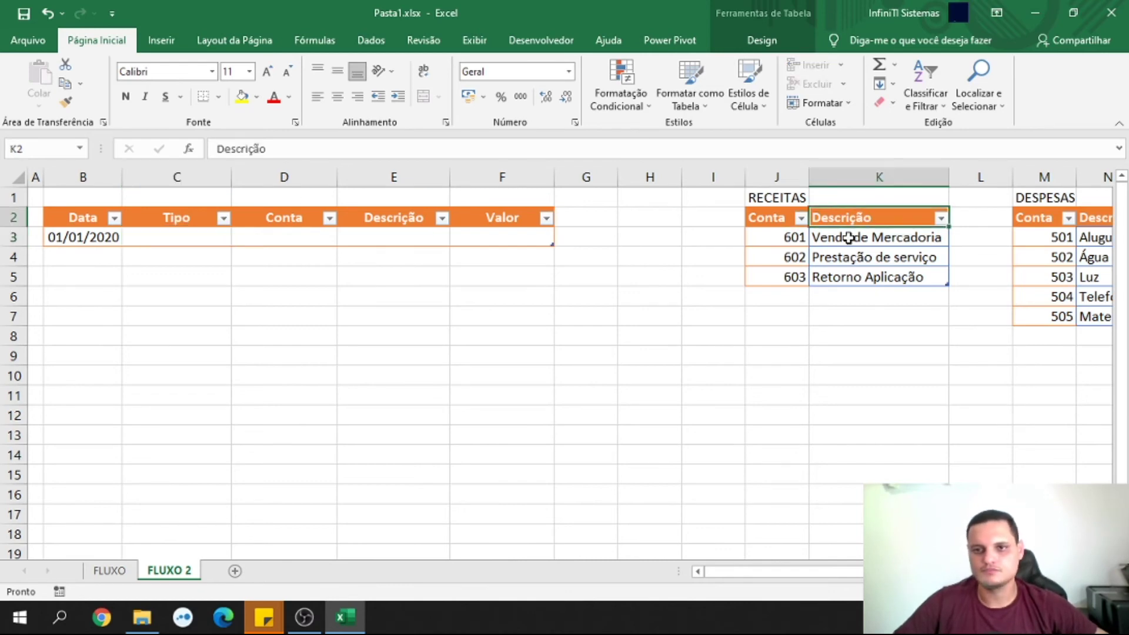
{"action": "left_click", "coordinate": [761, 40]}
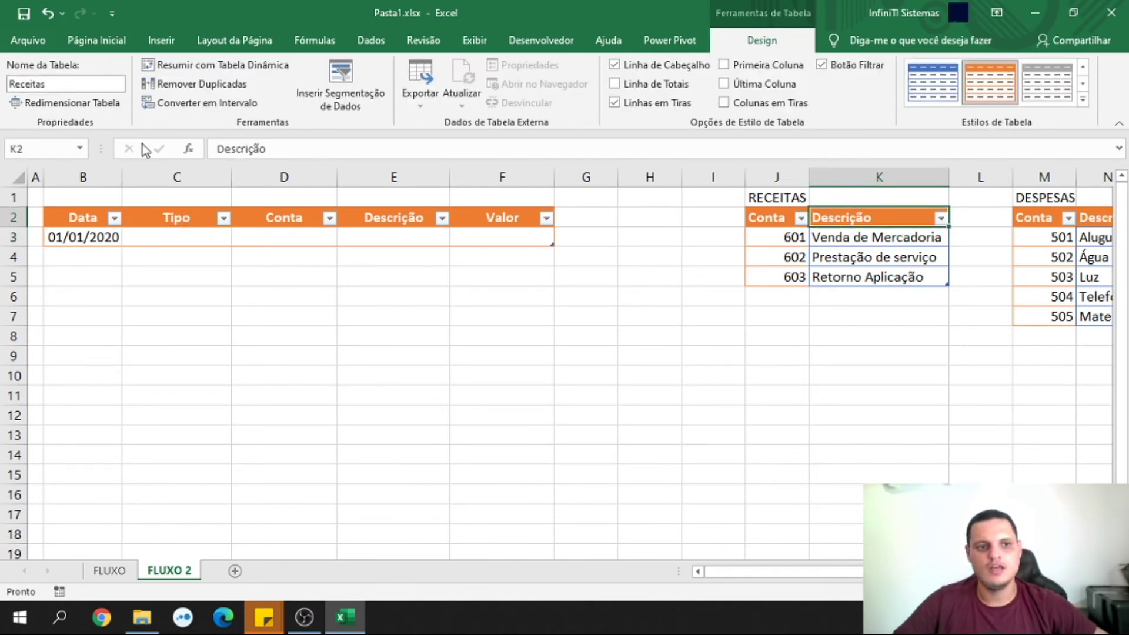
{"action": "left_click", "coordinate": [1088, 259]}
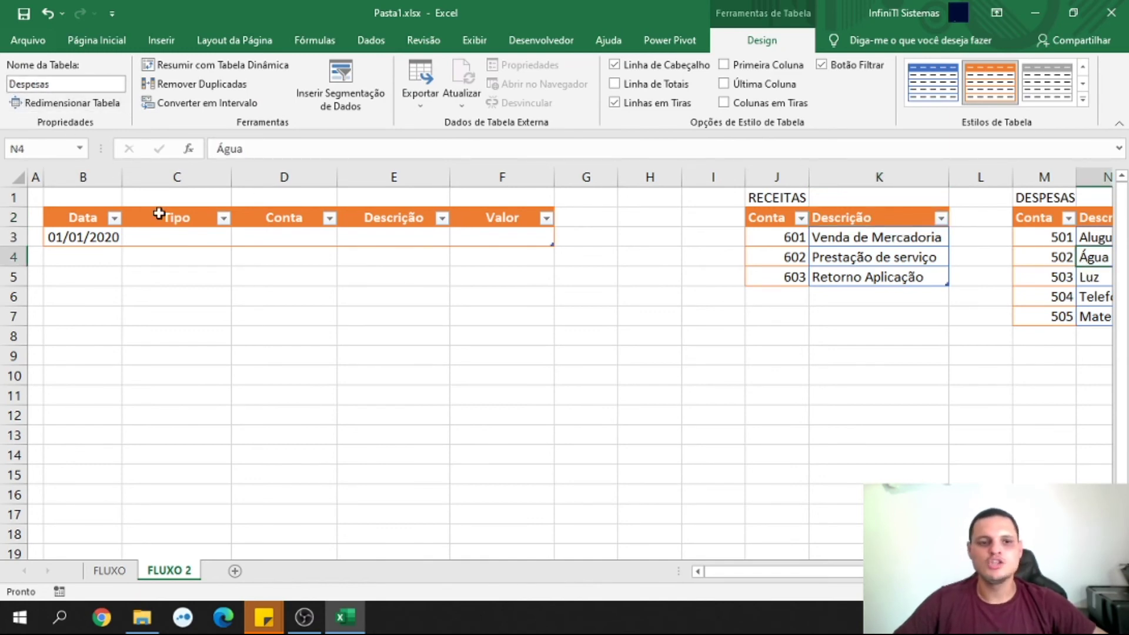
Enter Receitas as the Tipo in C3 and 602 as the Conta in D3
{"action": "left_click", "coordinate": [180, 237]}
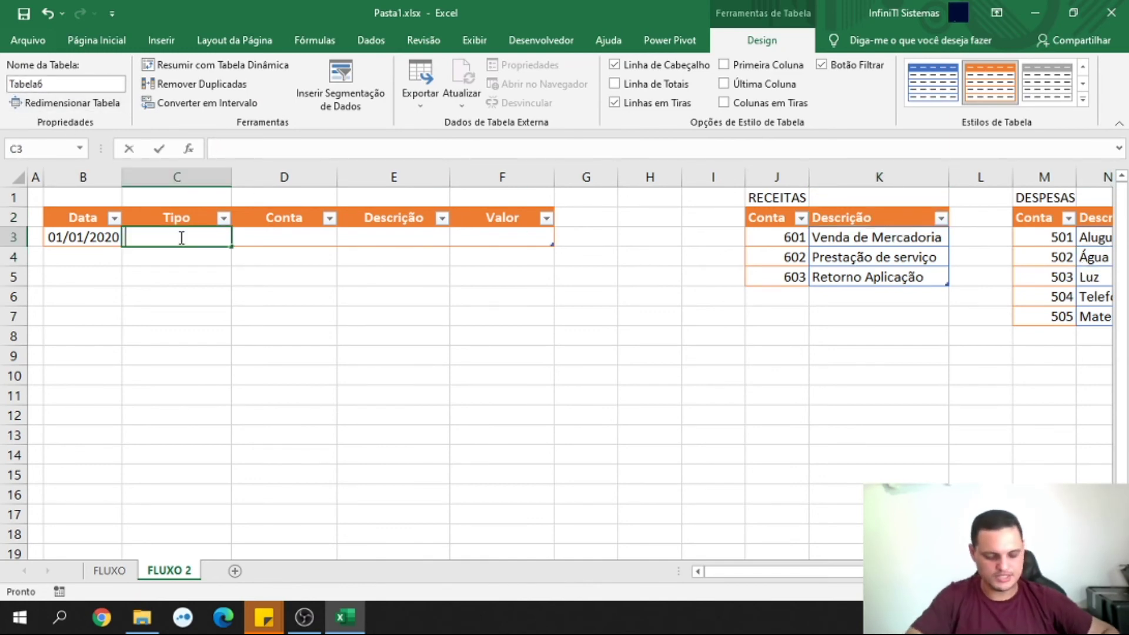
{"action": "type", "text": "rE"}
{"action": "type", "text": "Receitas"}
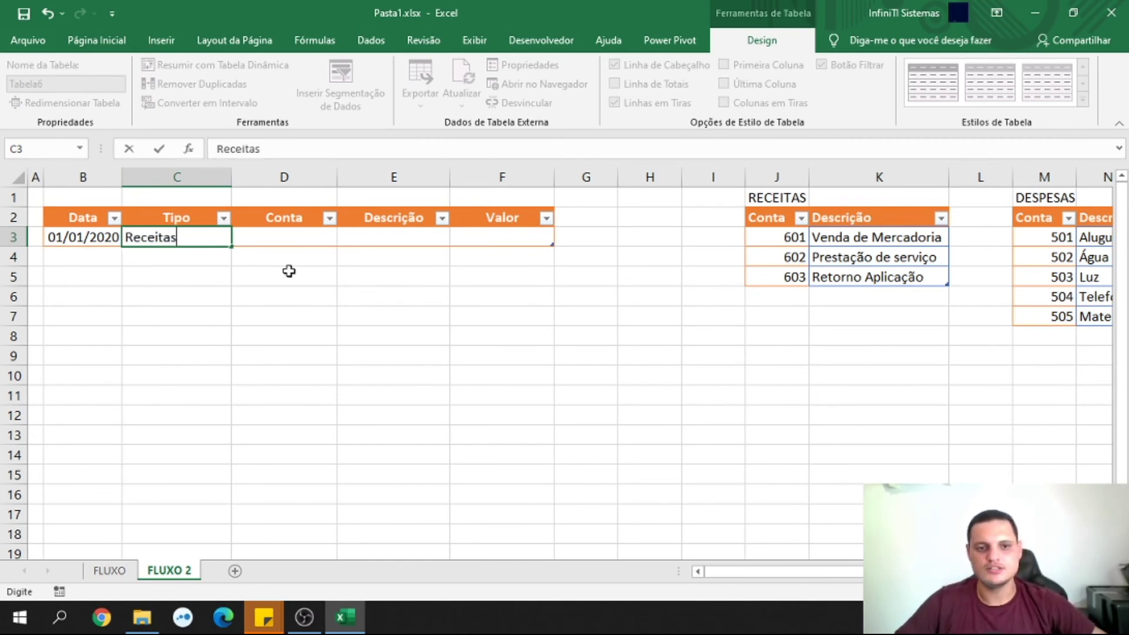
{"action": "left_click", "coordinate": [299, 236]}
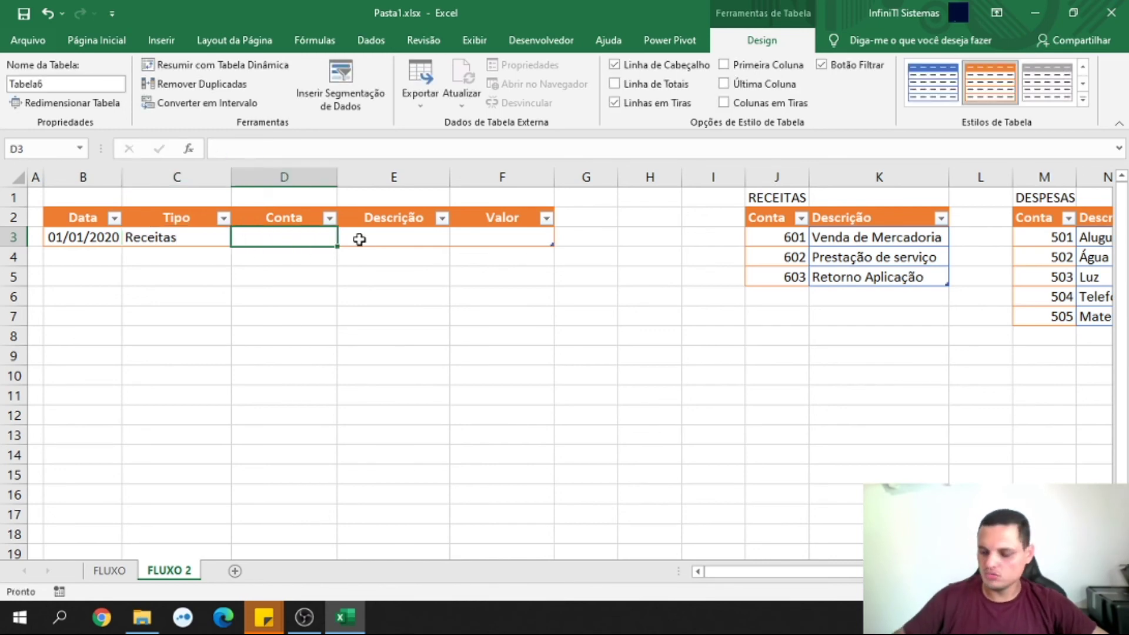
{"action": "type", "text": "602"}
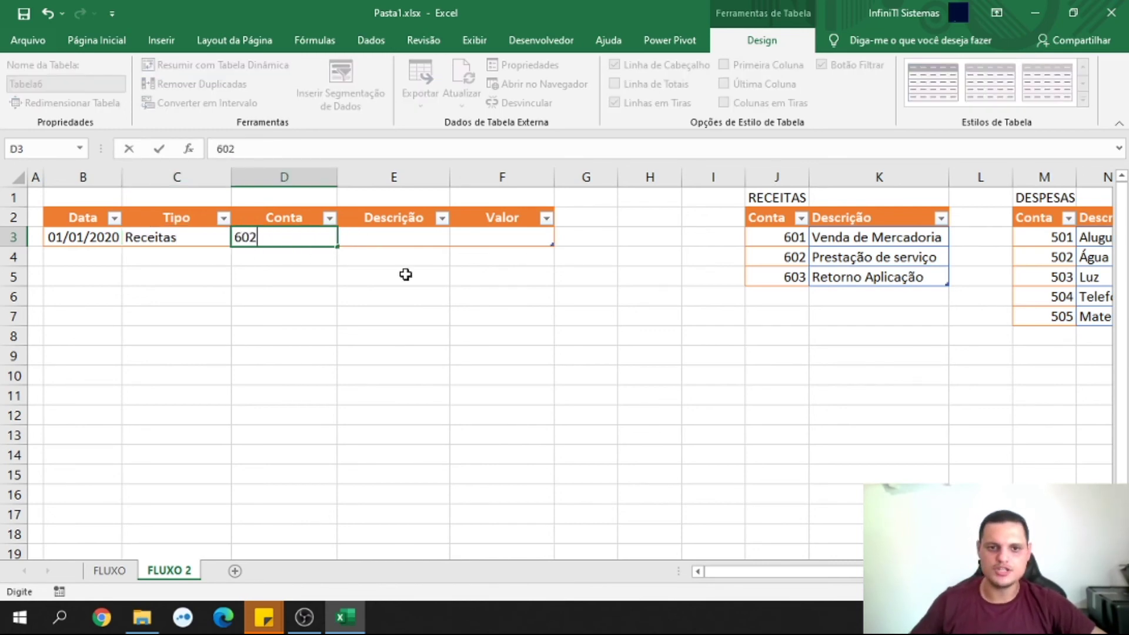
{"action": "key", "text": "Return"}
{"action": "left_click", "coordinate": [385, 237]}
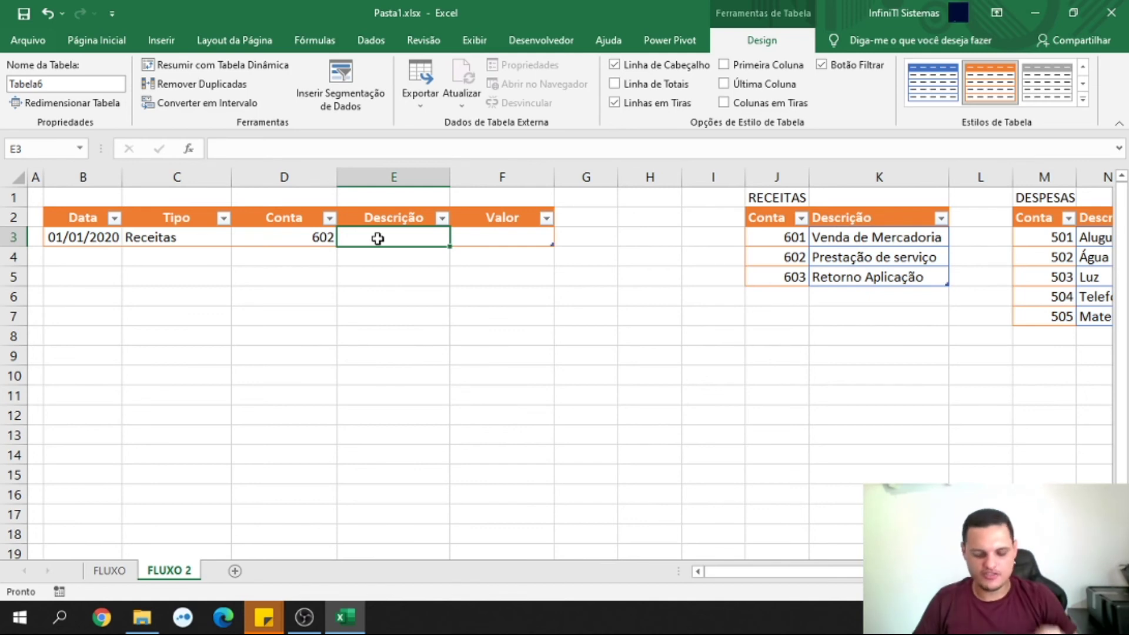
{"action": "type", "text": "="}
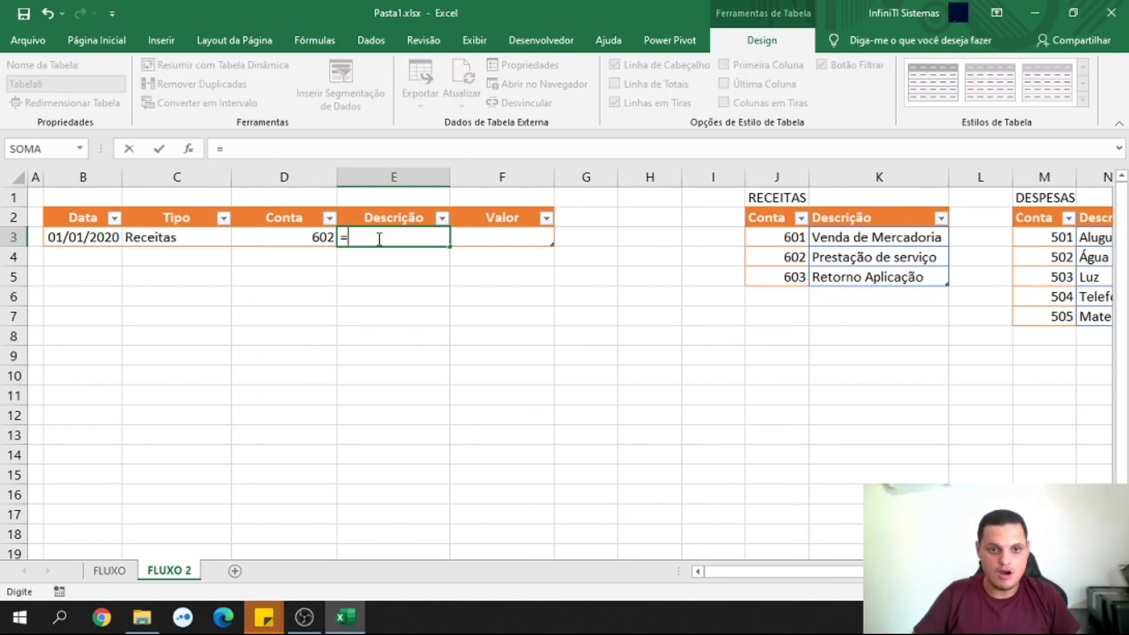
{"action": "type", "text": "procv"}
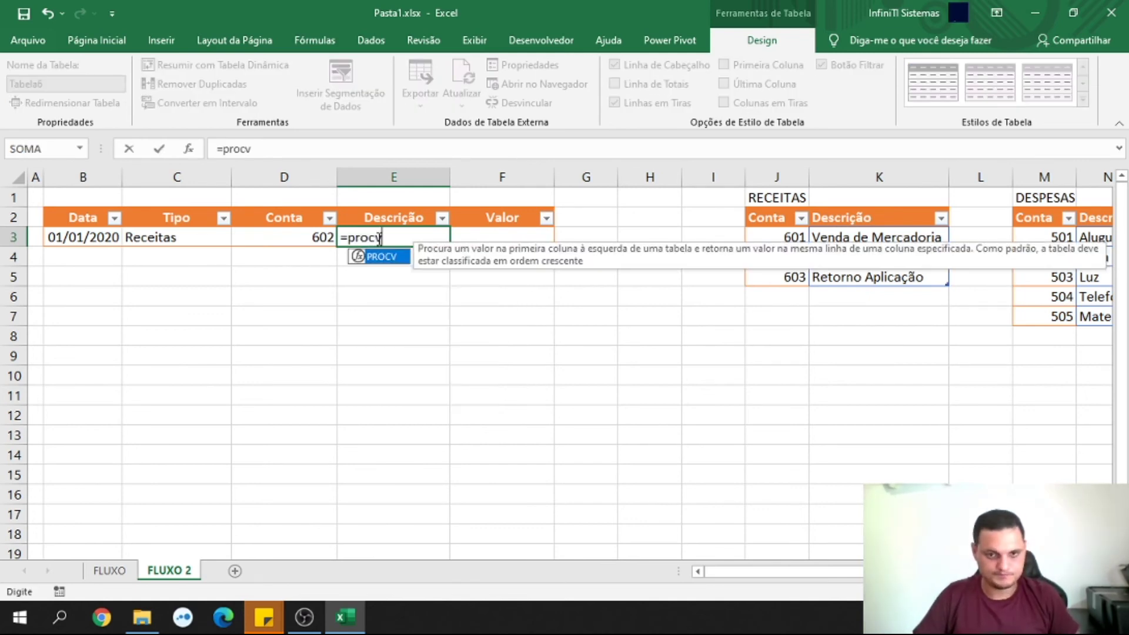
{"action": "key", "text": "Tab"}
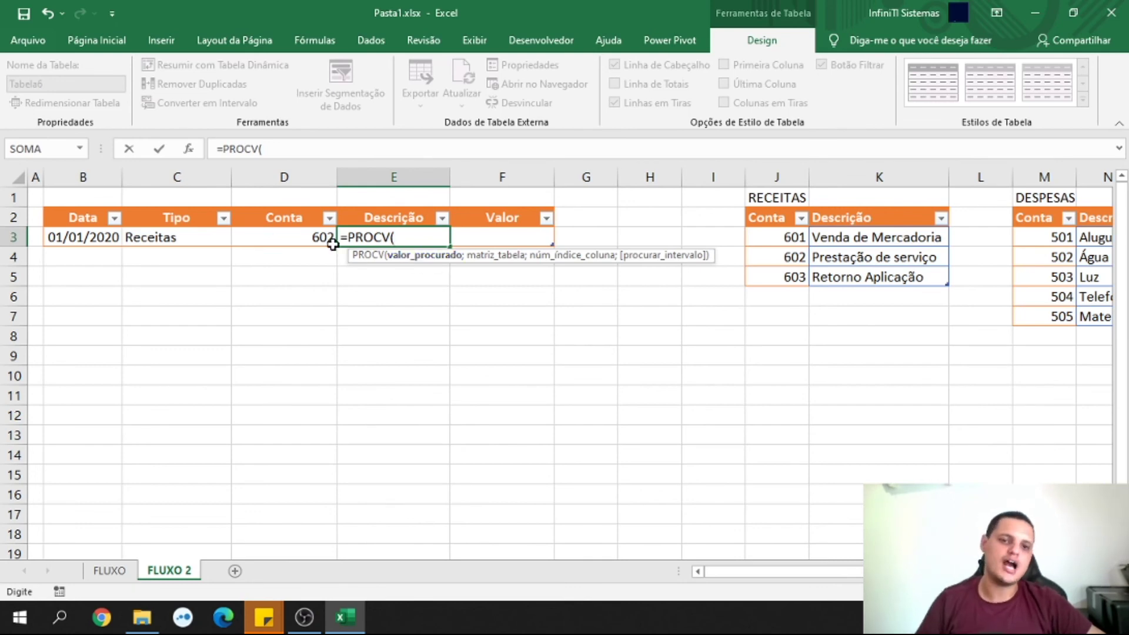
{"action": "left_click", "coordinate": [313, 237]}
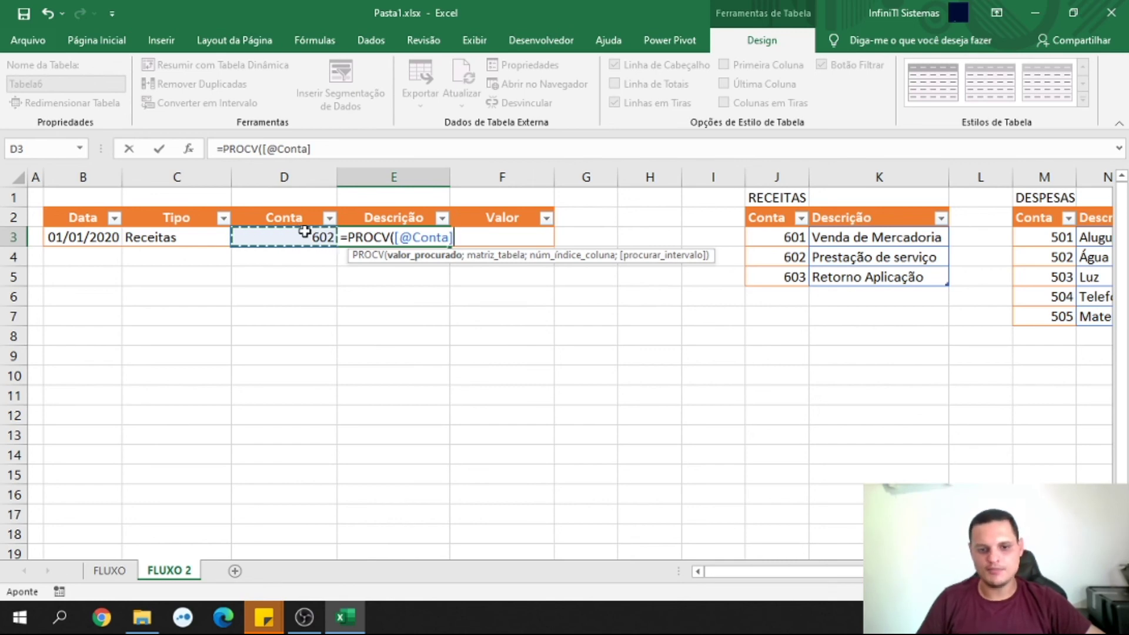
{"action": "type", "text": ";"}
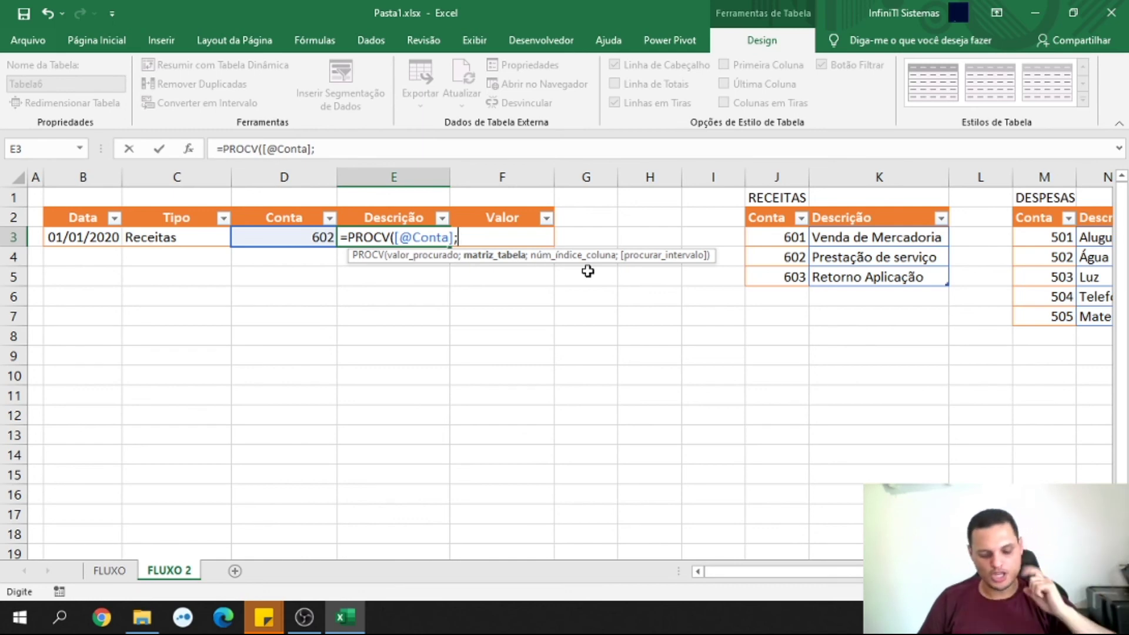
{"action": "type", "text": "in"}
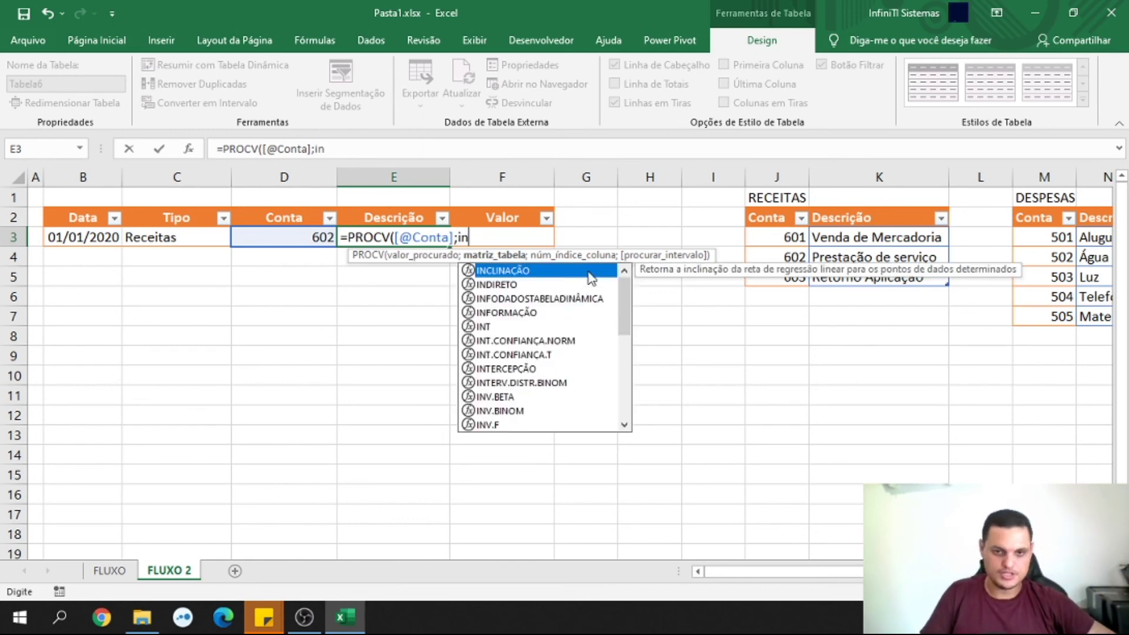
{"action": "type", "text": "dire"}
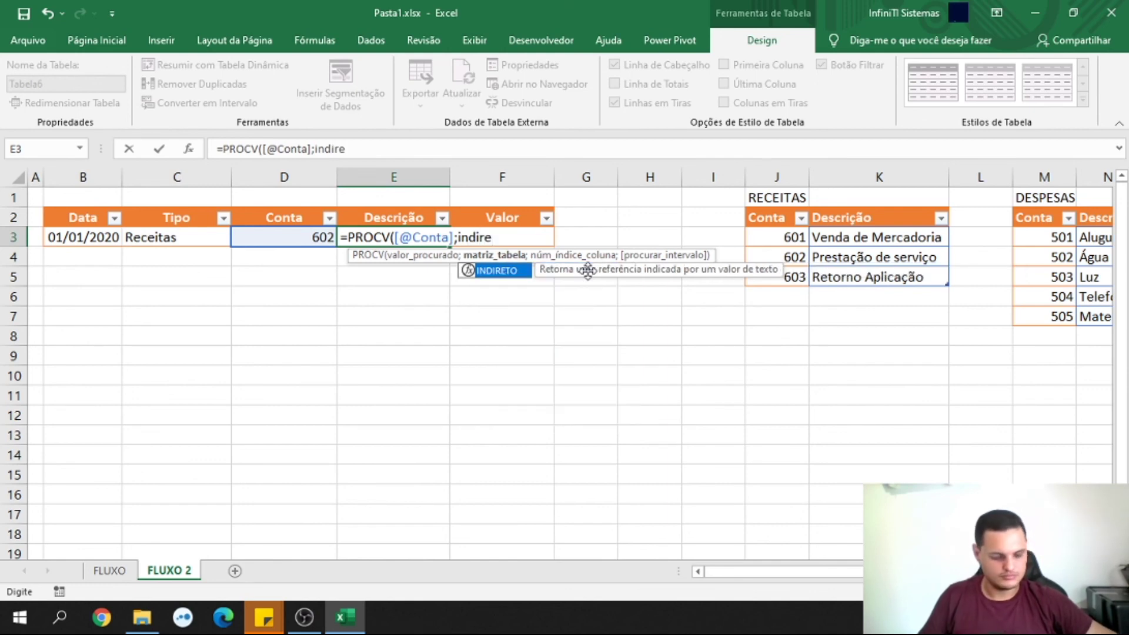
{"action": "key", "text": "Tab"}
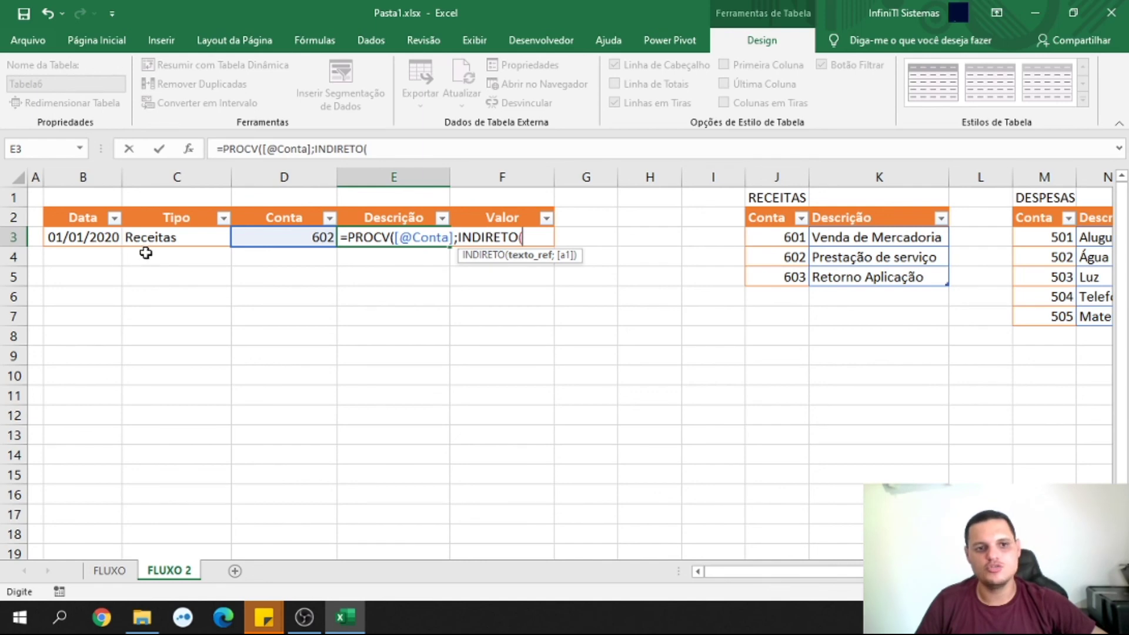
{"action": "left_click", "coordinate": [152, 235]}
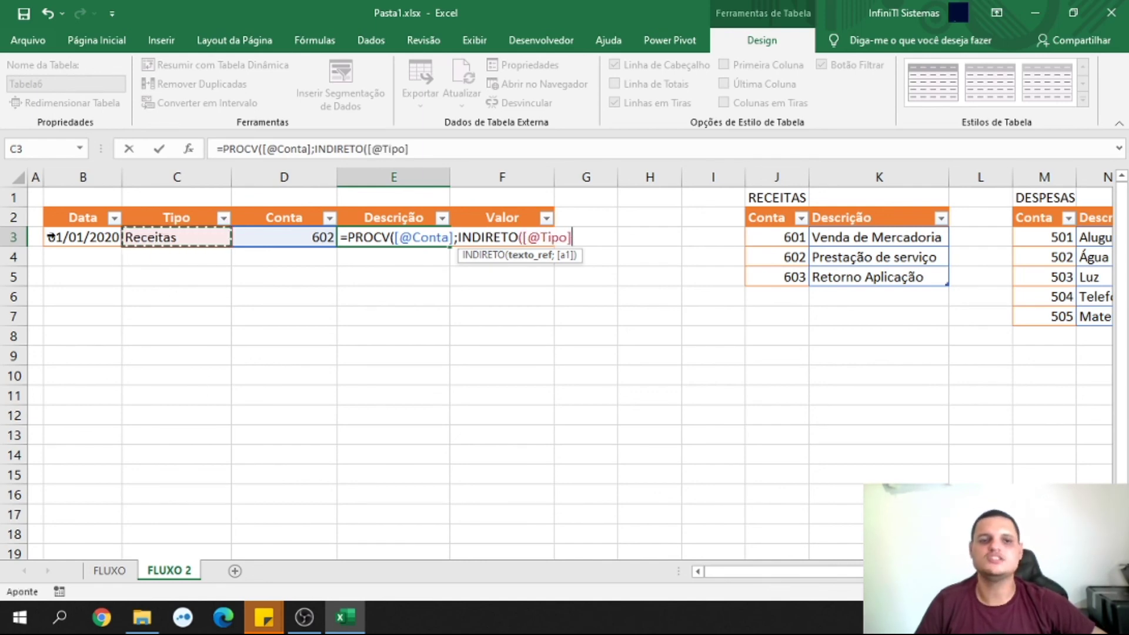
{"action": "type", "text": ")"}
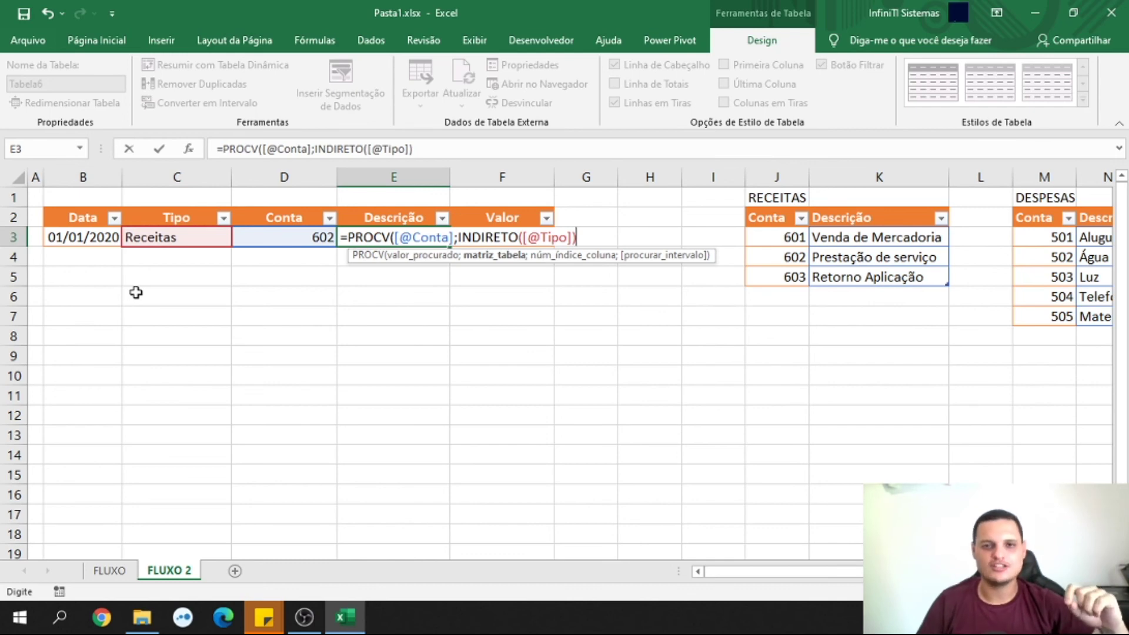
Complete the PROCV formula in E3 with column index 2 and FALSO for exact match, and autofit the Descrição column E
{"action": "type", "text": ";"}
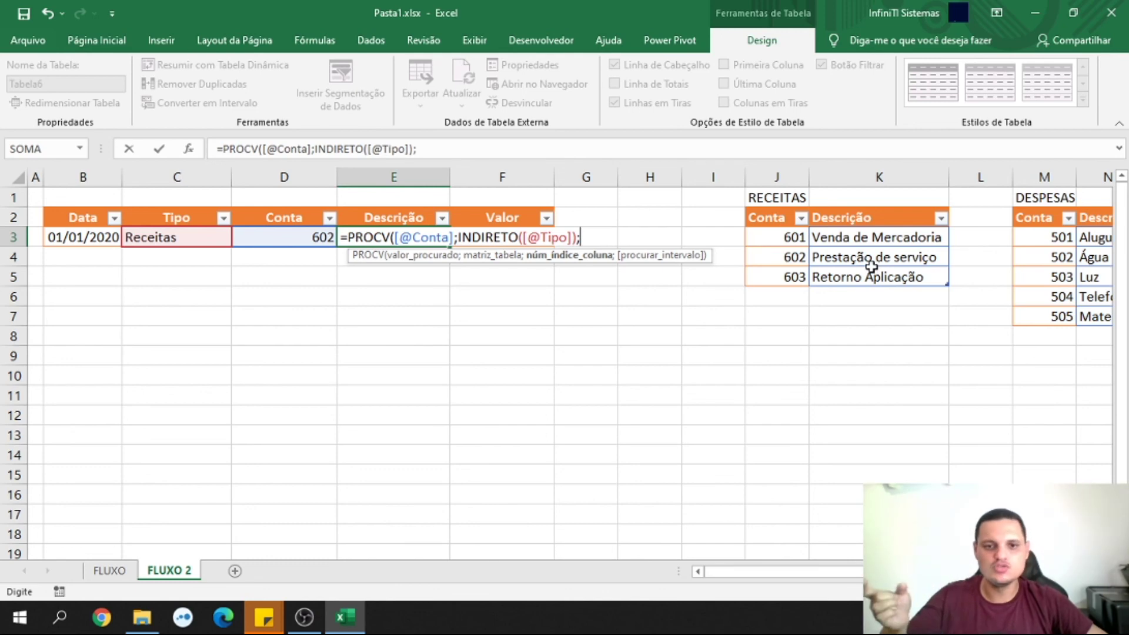
{"action": "type", "text": "2"}
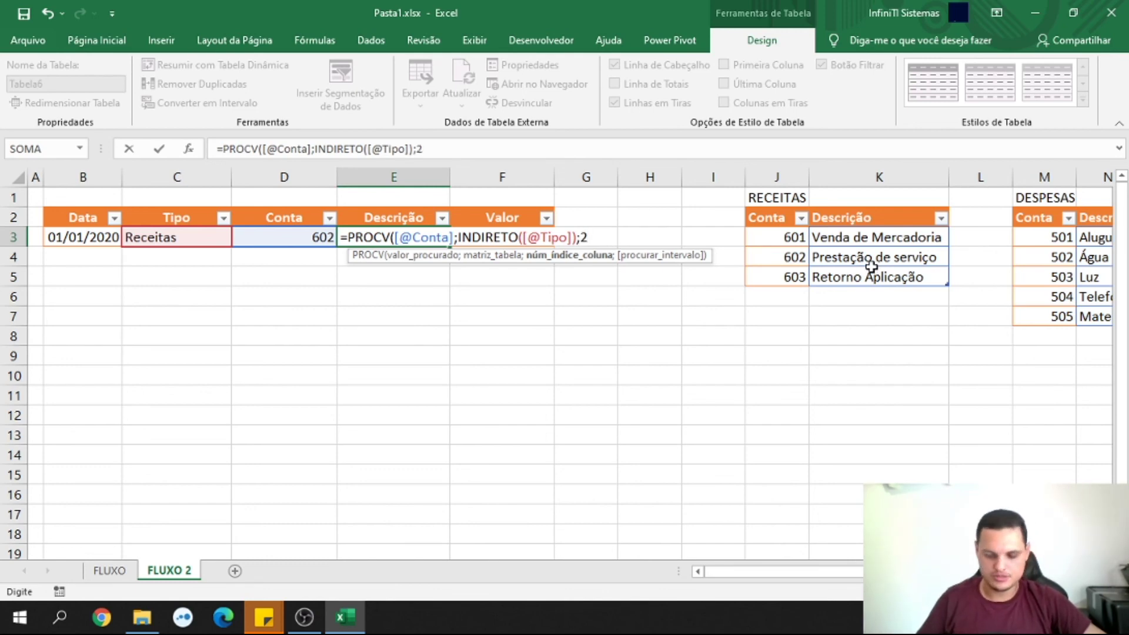
{"action": "type", "text": ";"}
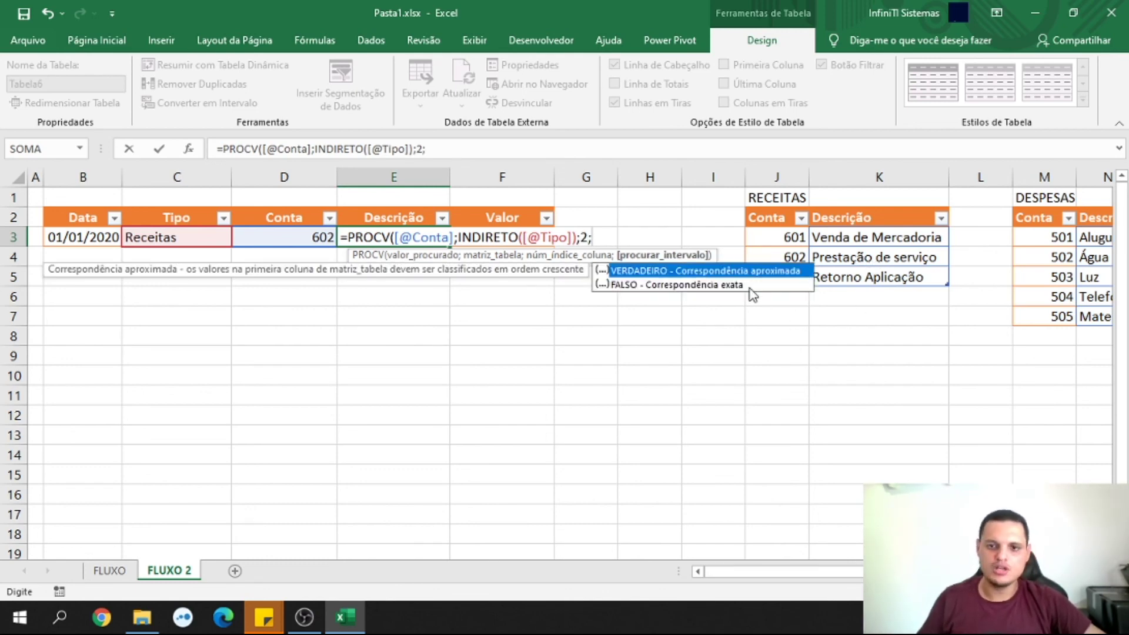
{"action": "double_click", "coordinate": [687, 283]}
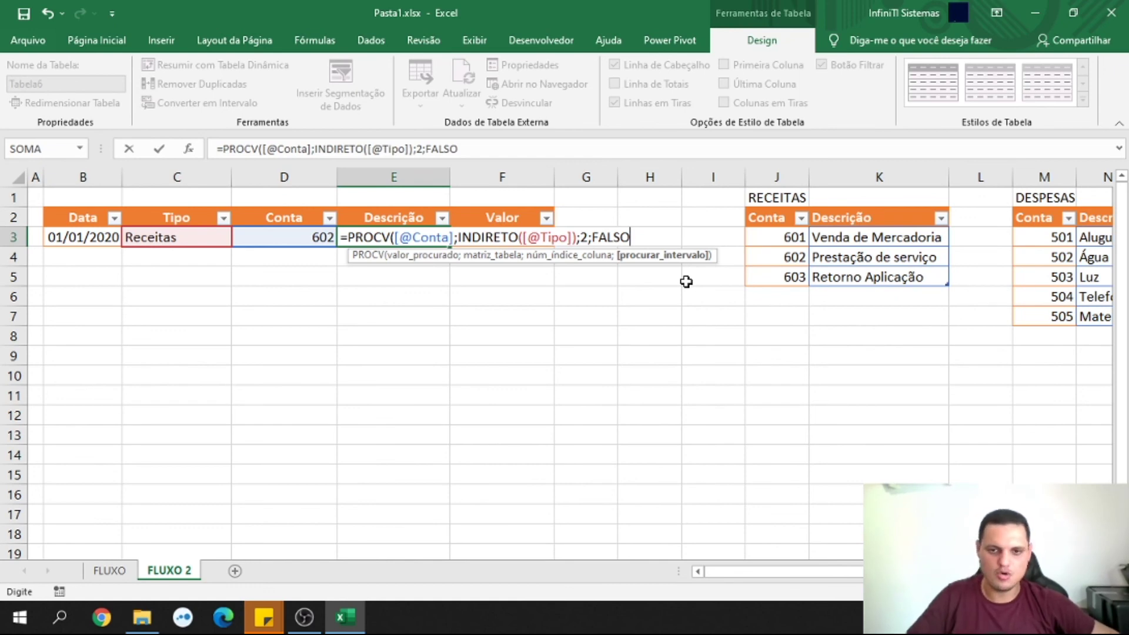
{"action": "type", "text": ")"}
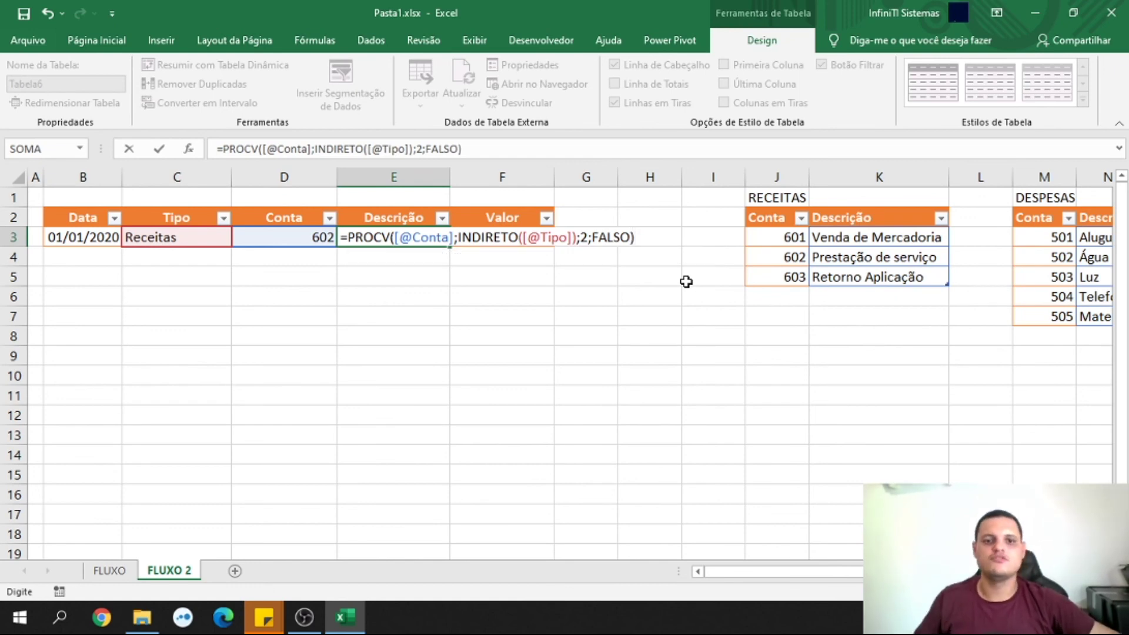
{"action": "key", "text": "Return"}
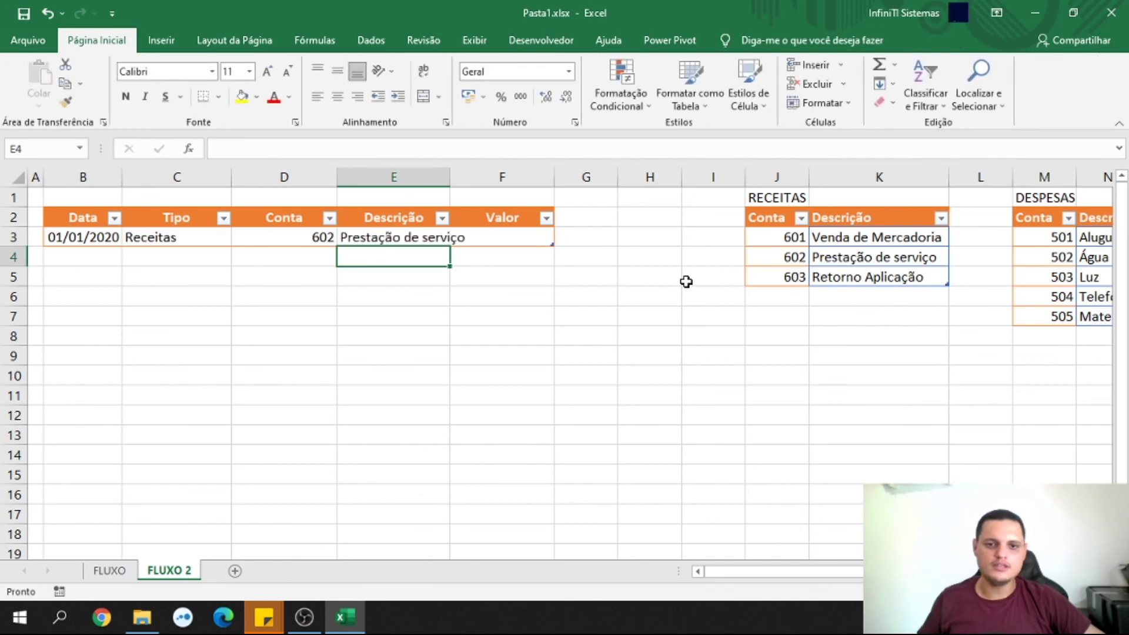
{"action": "double_click", "coordinate": [447, 177]}
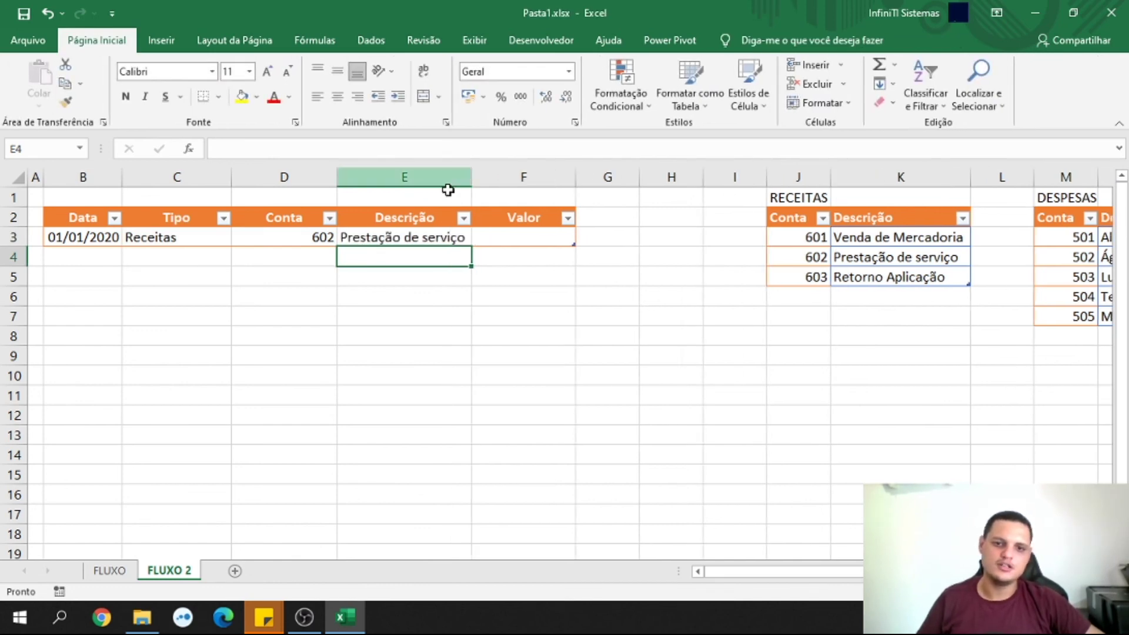
{"action": "left_click", "coordinate": [367, 238]}
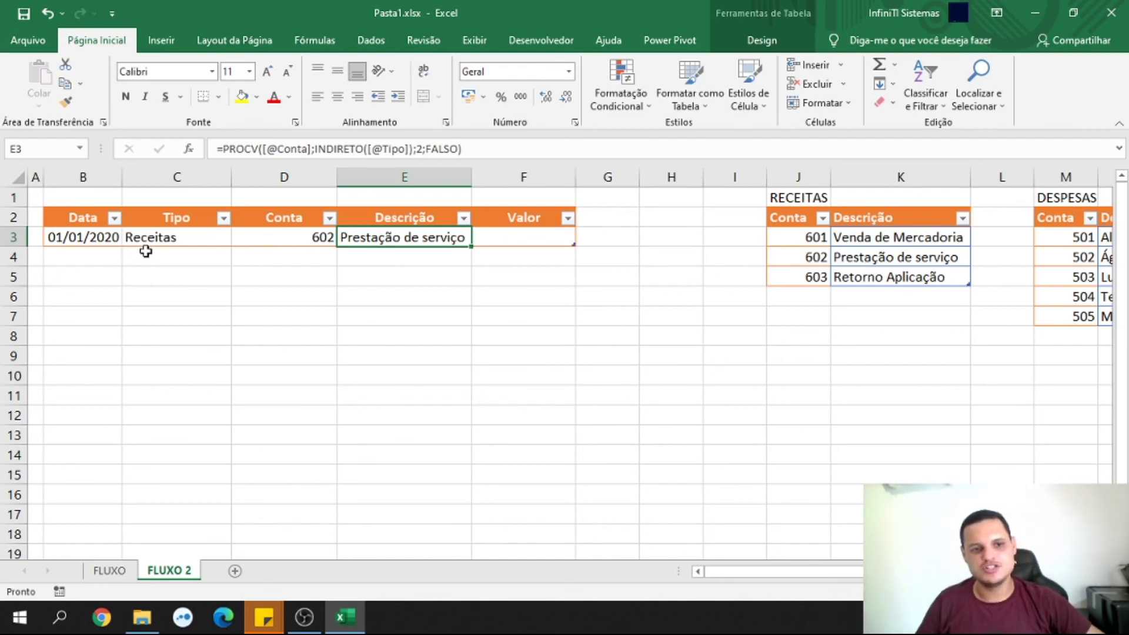
Test the lookup by changing the Tipo in C3 to Despesas and the Conta in D3 to 501
{"action": "left_click", "coordinate": [174, 236]}
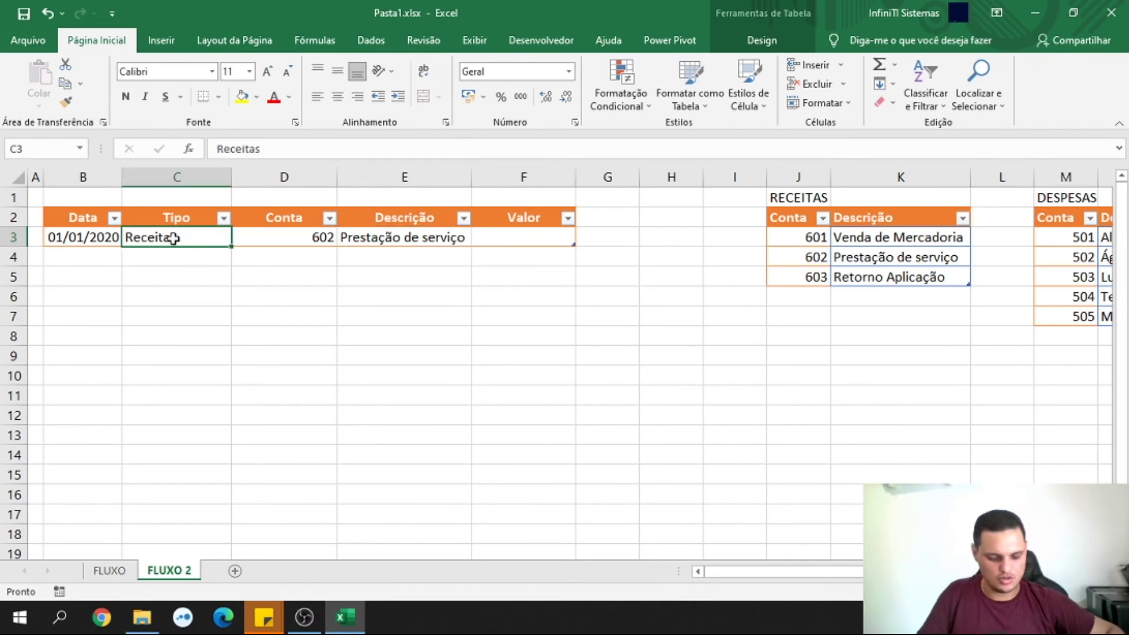
{"action": "type", "text": "Despesas"}
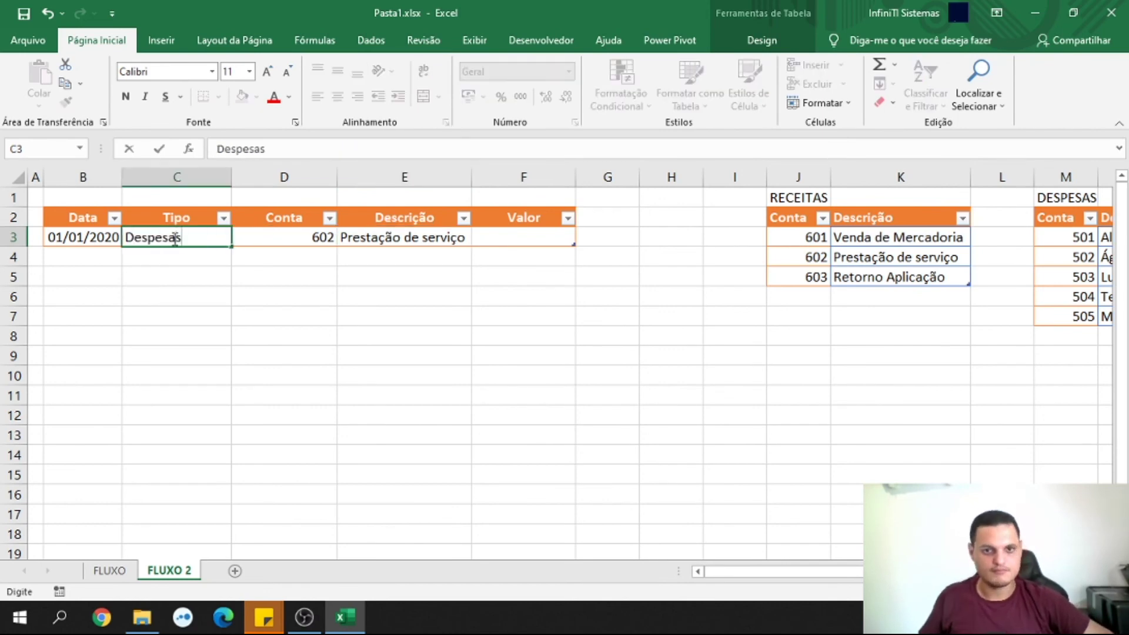
{"action": "key", "text": "Return"}
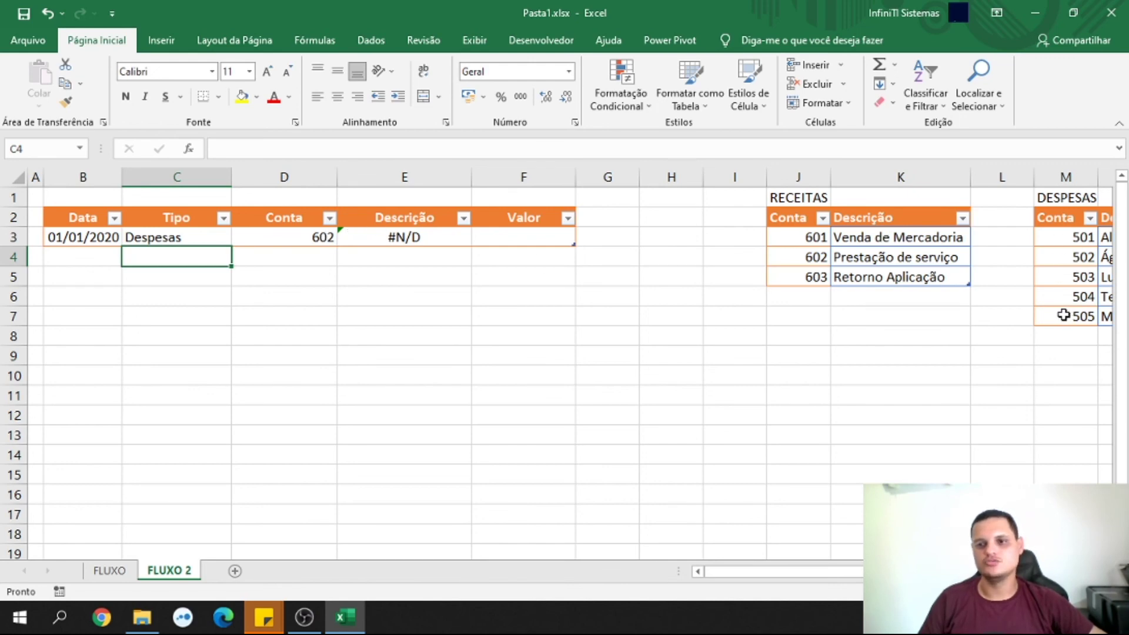
{"action": "left_click", "coordinate": [287, 241]}
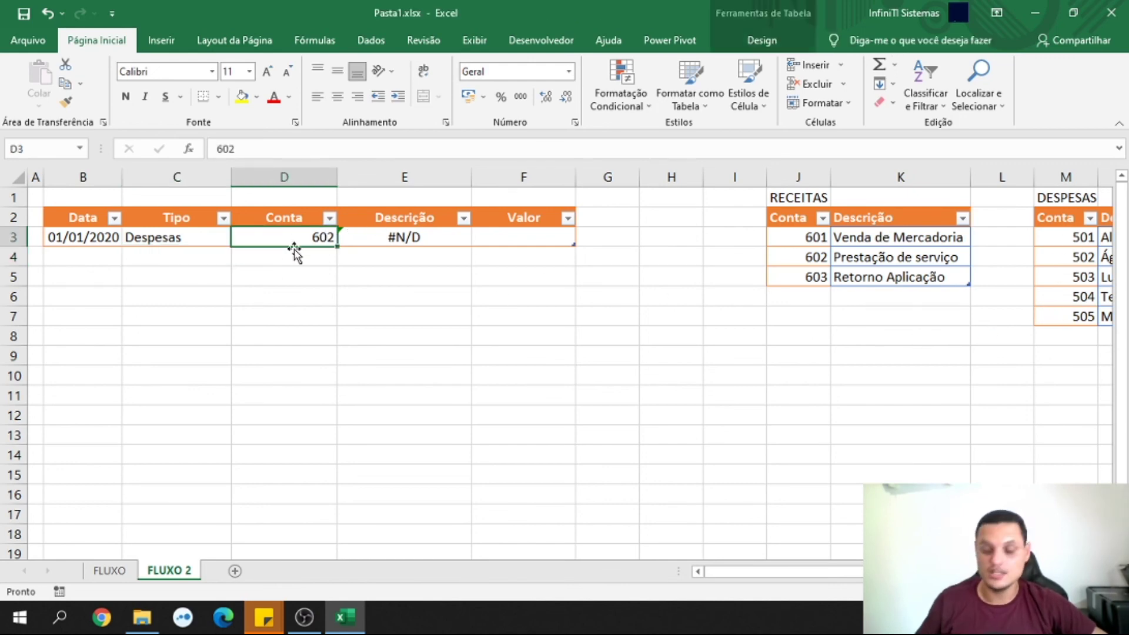
{"action": "type", "text": "501"}
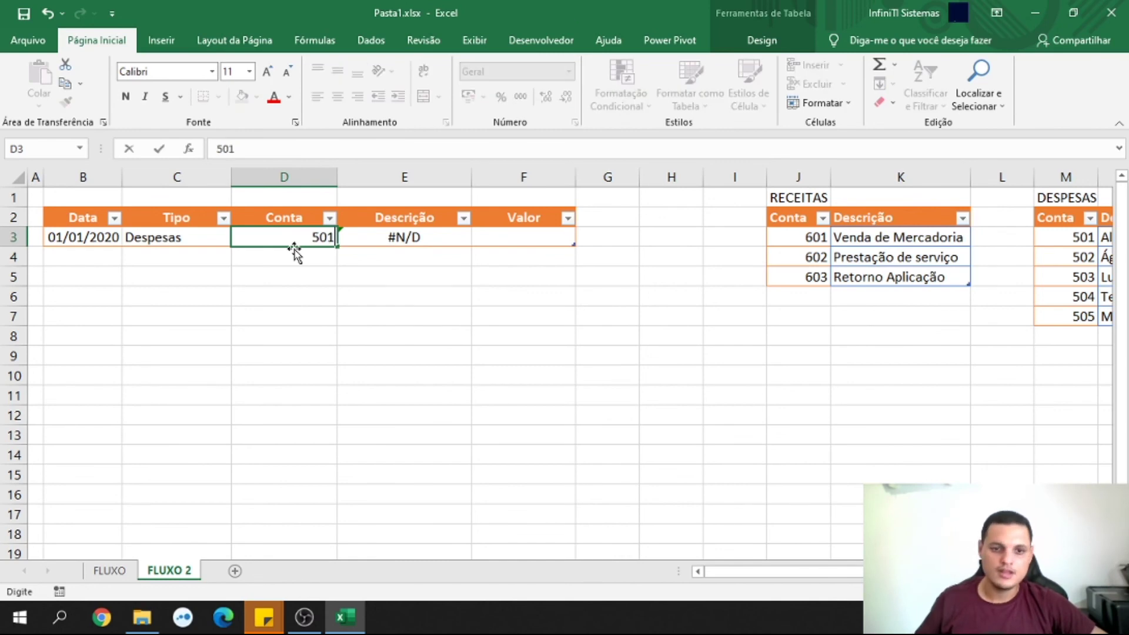
{"action": "key", "text": "Return"}
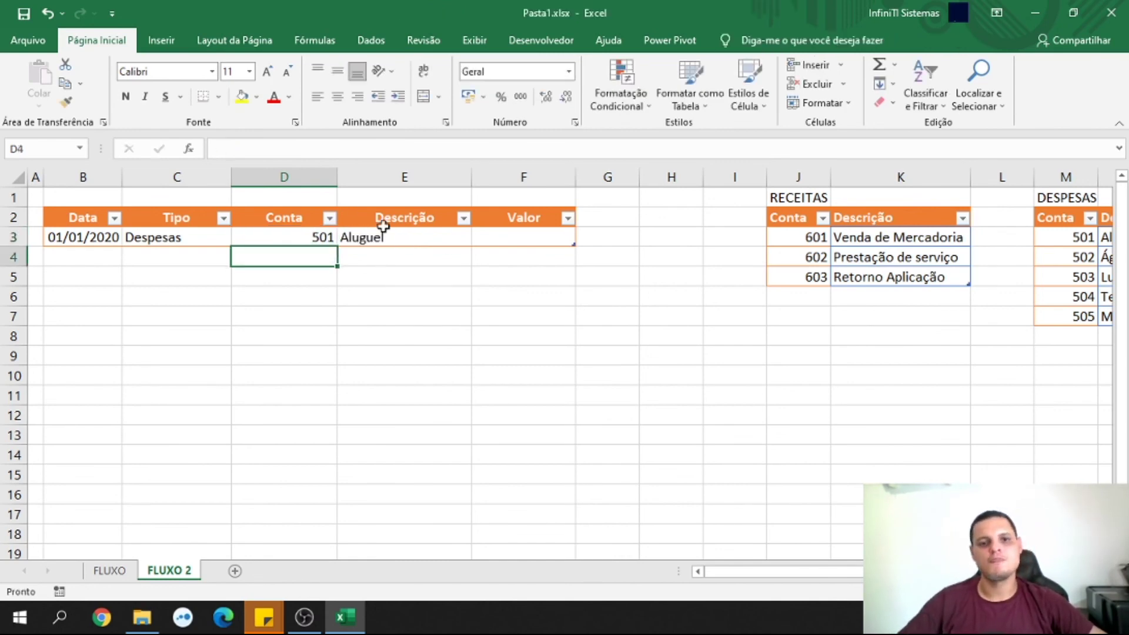